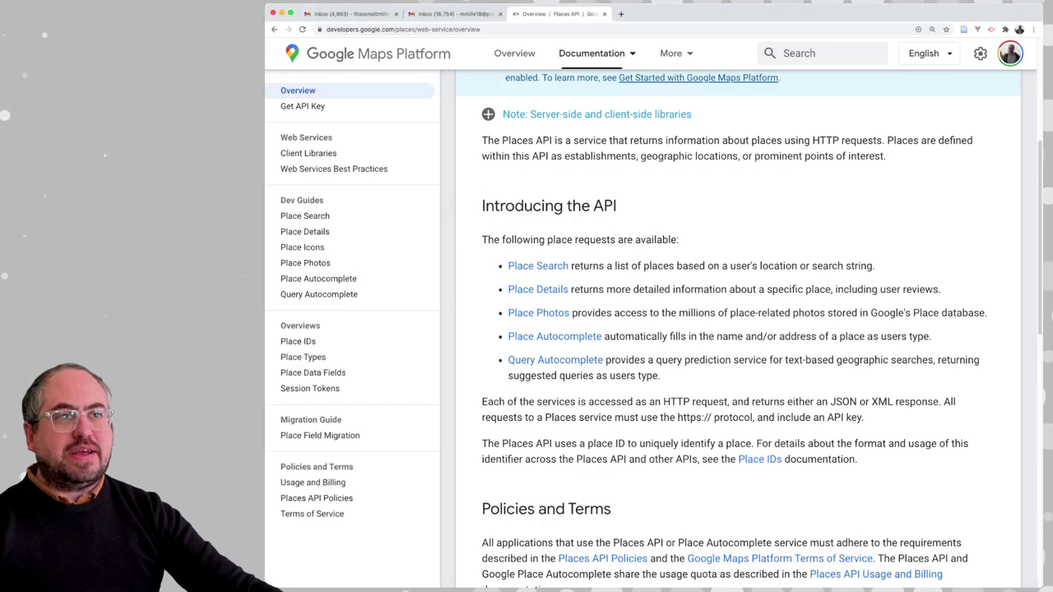
Review the Places API request types, highlighting Place Search, Place Photos and Place Details
{"action": "scroll", "coordinate": [642, 329], "scroll_direction": "up", "scroll_amount": 5}
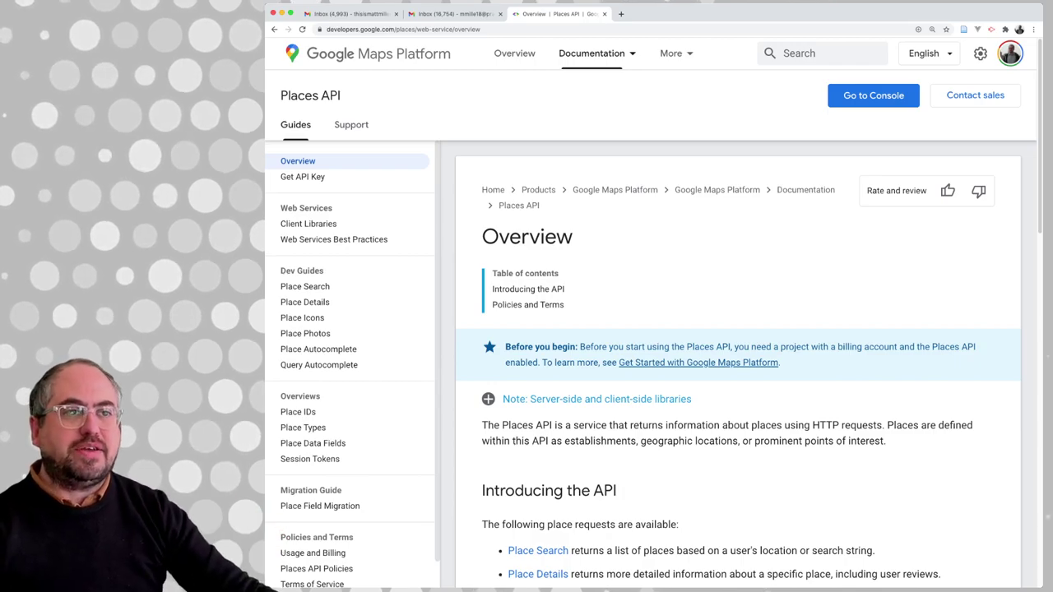
{"action": "scroll", "coordinate": [738, 370], "scroll_direction": "down", "scroll_amount": 1}
{"action": "scroll", "coordinate": [737, 370], "scroll_direction": "up", "scroll_amount": 1}
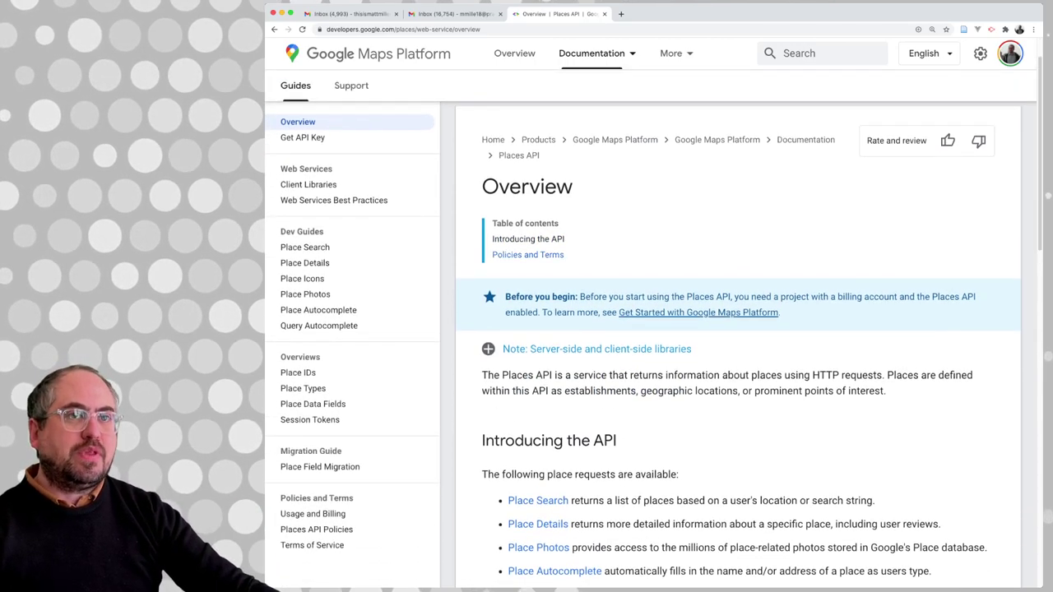
{"action": "scroll", "coordinate": [737, 370], "scroll_direction": "down", "scroll_amount": 2}
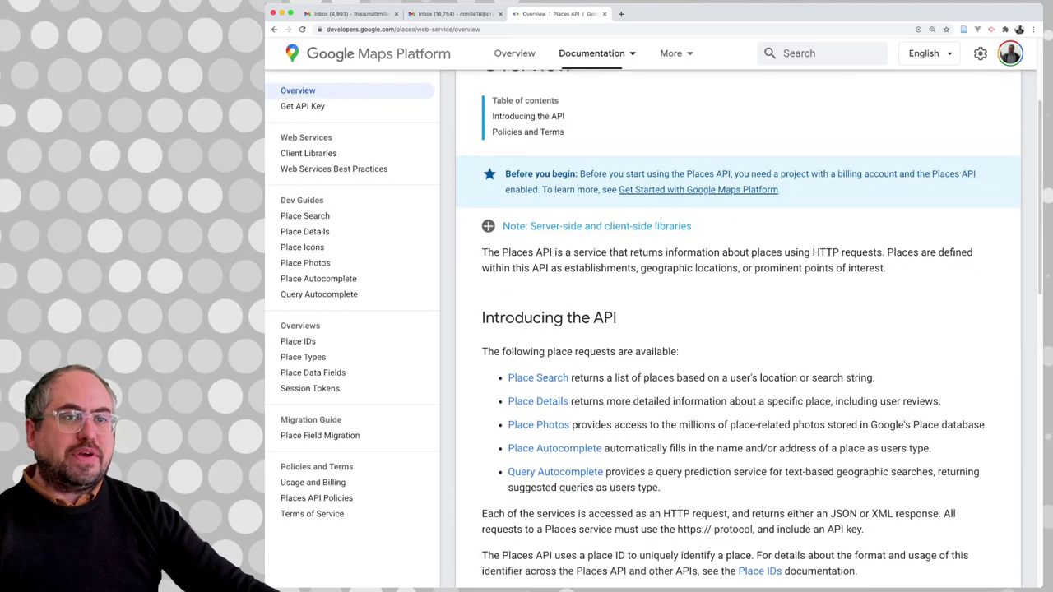
{"action": "scroll", "coordinate": [737, 370], "scroll_direction": "down", "scroll_amount": 1}
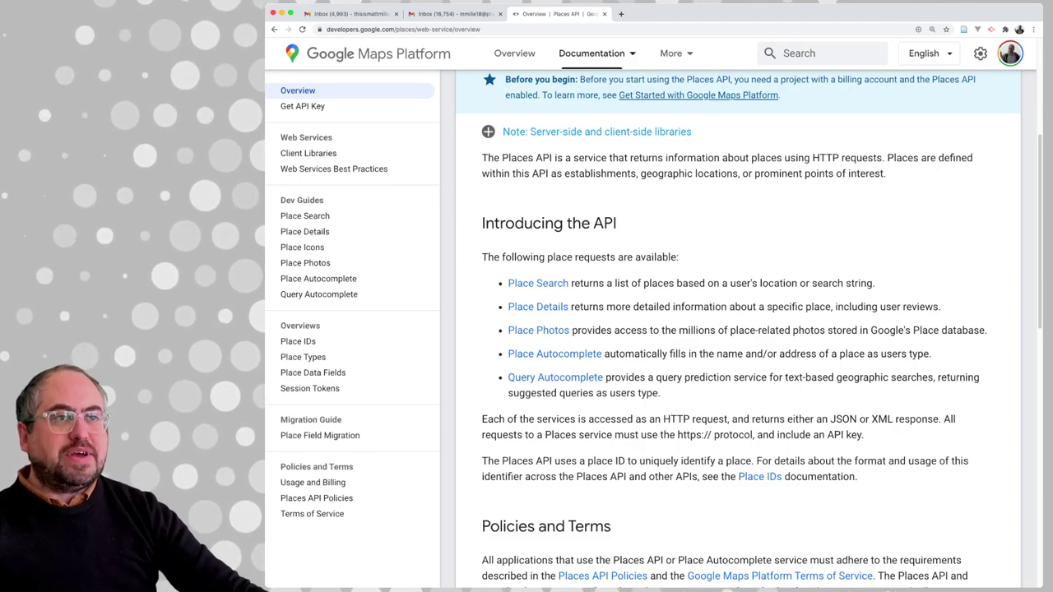
{"action": "left_click_drag", "start_coordinate": [517, 283], "coordinate": [507, 282]}
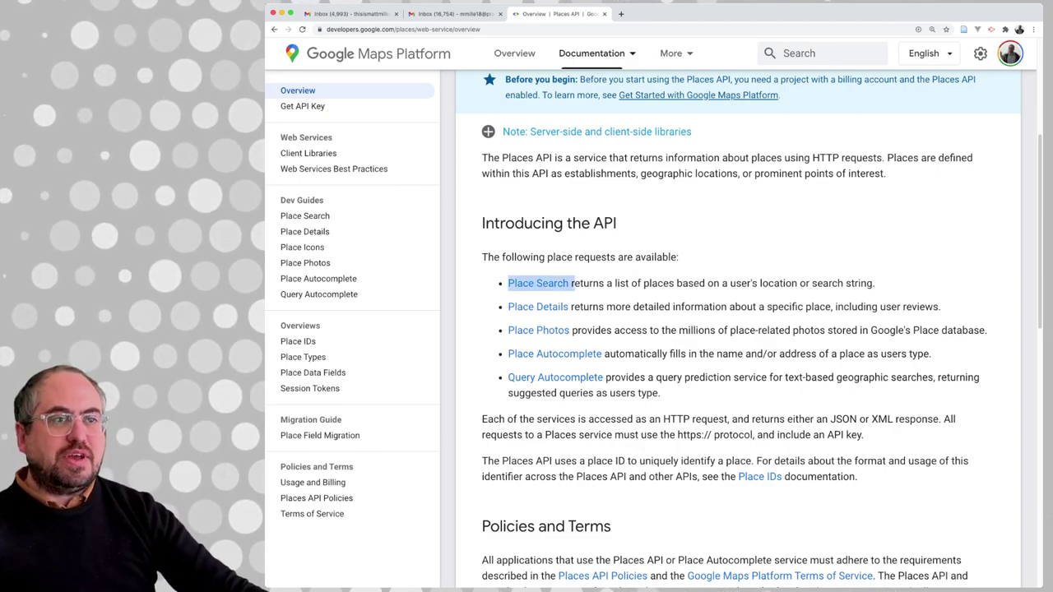
{"action": "left_click_drag", "start_coordinate": [575, 329], "coordinate": [516, 330]}
{"action": "left_click", "coordinate": [517, 330]}
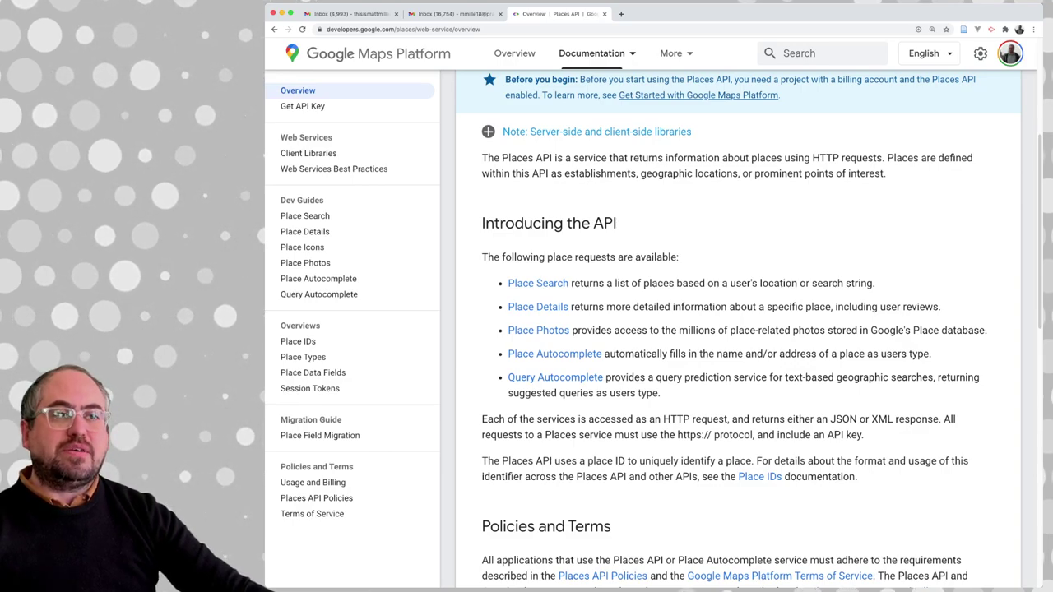
{"action": "left_click_drag", "start_coordinate": [589, 306], "coordinate": [508, 307]}
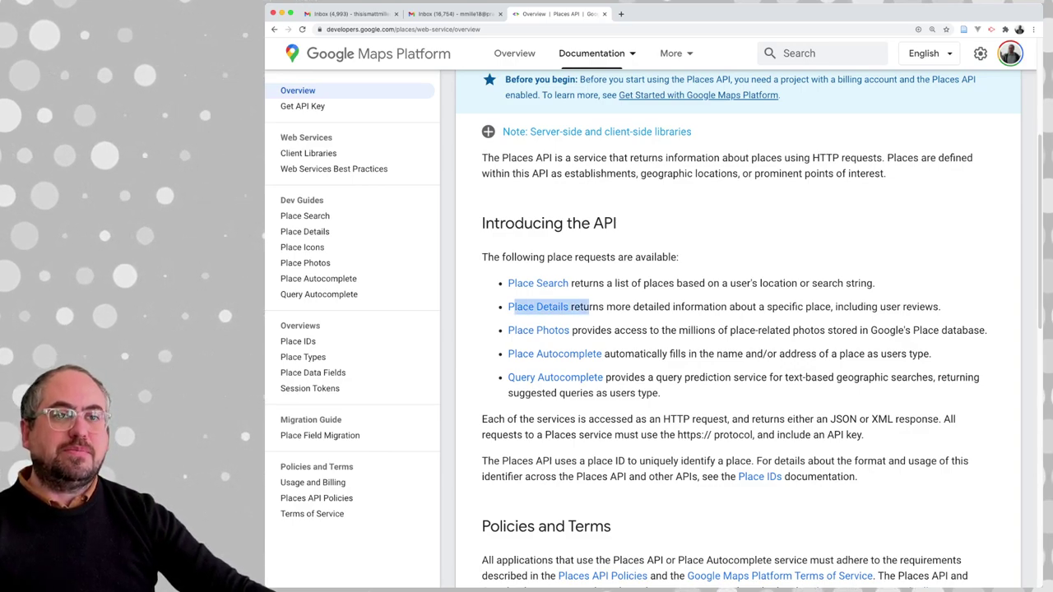
Open the Place Search guide and scroll to the Find Place request URL format
{"action": "scroll", "coordinate": [641, 329], "scroll_direction": "up", "scroll_amount": 1}
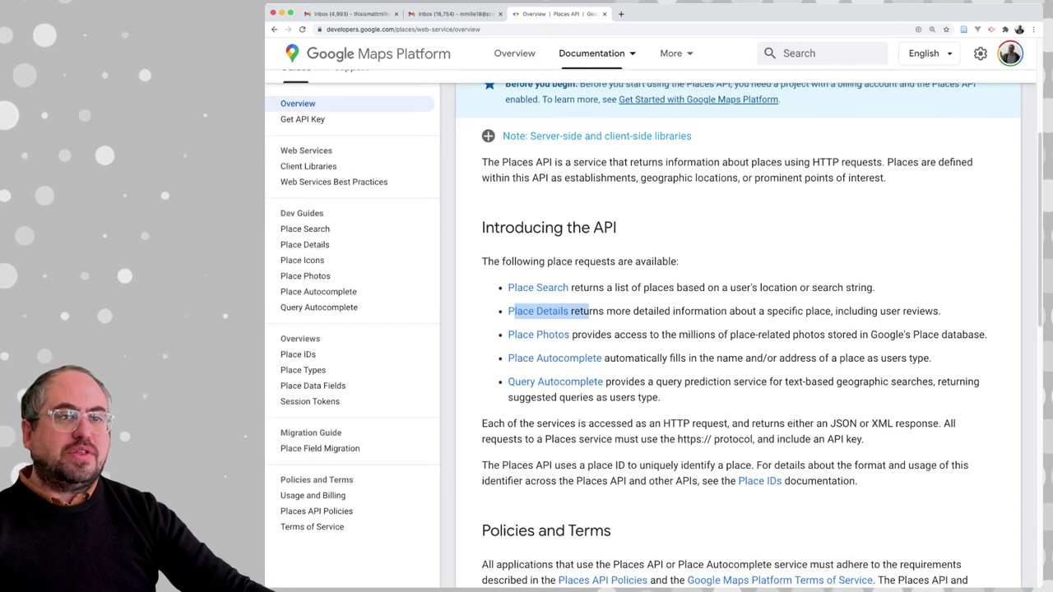
{"action": "left_click", "coordinate": [304, 228]}
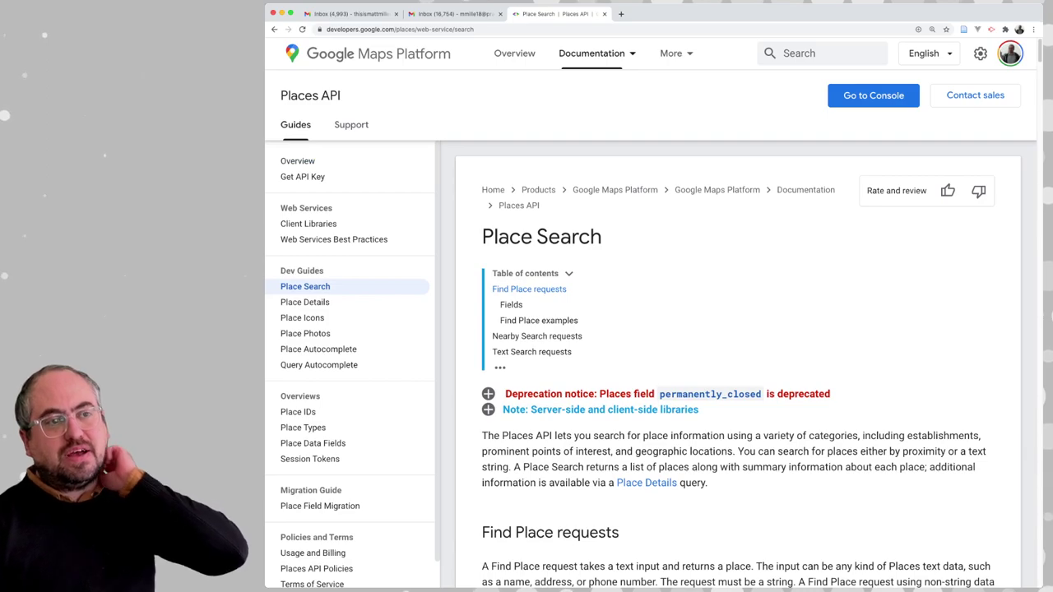
{"action": "scroll", "coordinate": [650, 328], "scroll_direction": "down", "scroll_amount": 3}
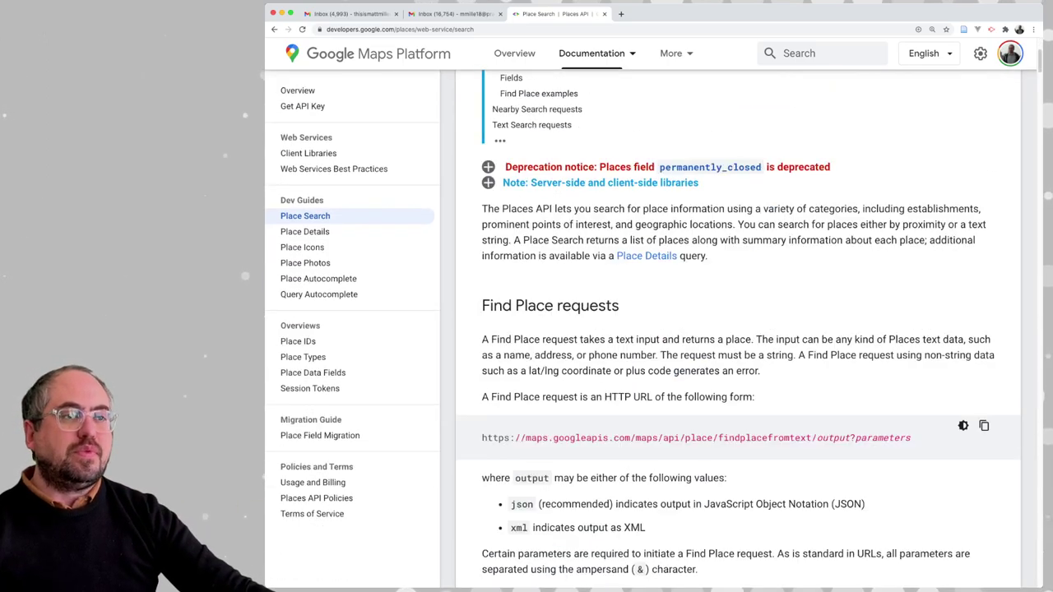
{"action": "scroll", "coordinate": [738, 329], "scroll_direction": "down", "scroll_amount": 1}
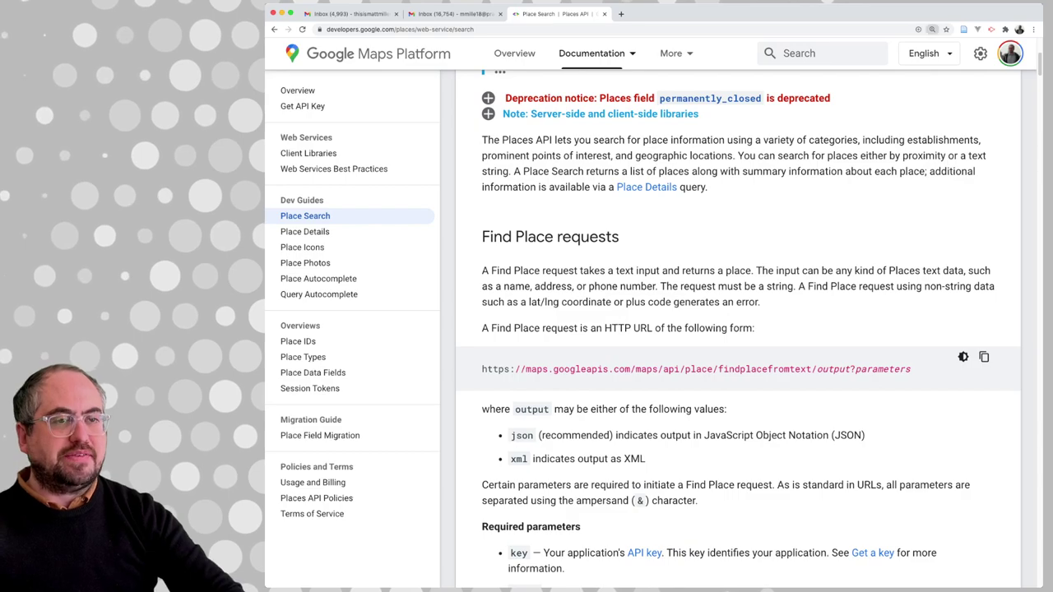
{"action": "key", "text": "super+equal"}
{"action": "scroll", "coordinate": [752, 329], "scroll_direction": "down", "scroll_amount": 1}
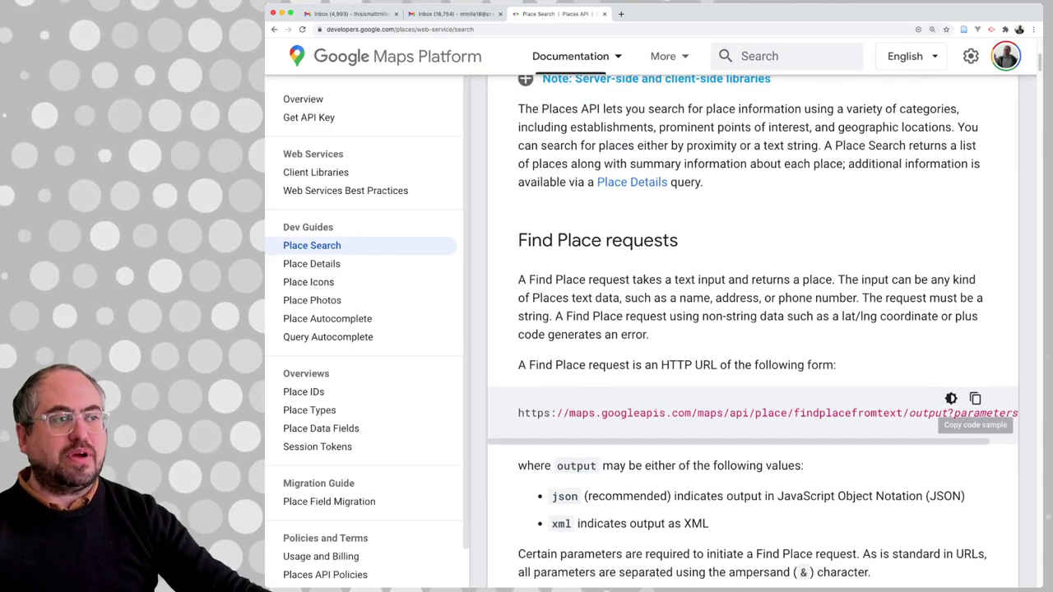
{"action": "key", "text": "super+minus"}
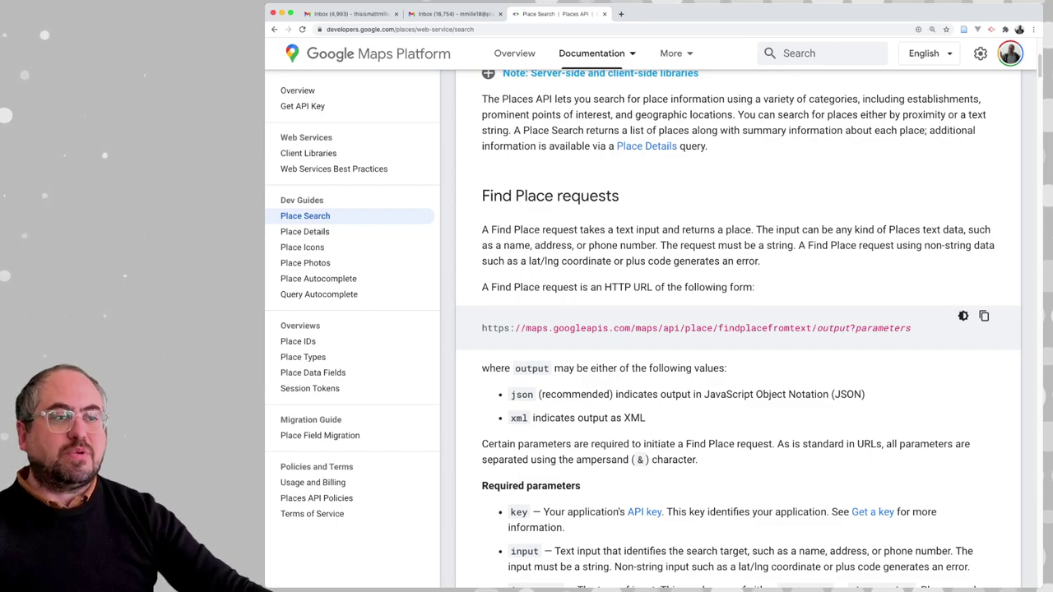
{"action": "scroll", "coordinate": [737, 329], "scroll_direction": "down", "scroll_amount": 3}
Study the key and input parameter descriptions, then open the Place IDs overview
{"action": "left_click_drag", "start_coordinate": [510, 420], "coordinate": [666, 420]}
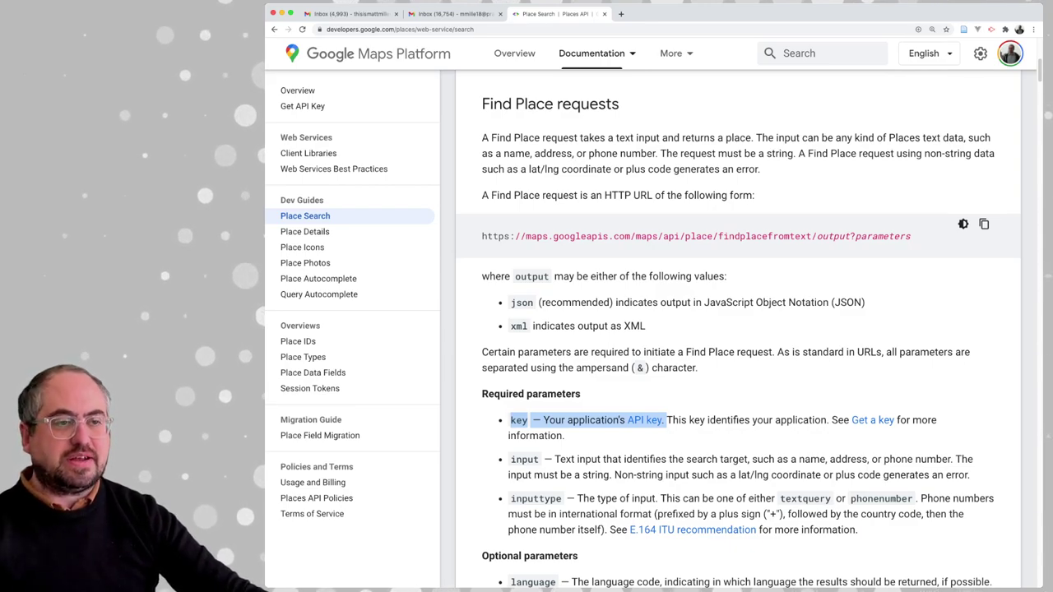
{"action": "scroll", "coordinate": [738, 329], "scroll_direction": "down", "scroll_amount": 1}
{"action": "double_click", "coordinate": [524, 455]}
{"action": "scroll", "coordinate": [575, 452], "scroll_direction": "down", "scroll_amount": 1}
{"action": "left_click", "coordinate": [634, 444]}
{"action": "left_click_drag", "start_coordinate": [634, 444], "coordinate": [954, 444]}
{"action": "left_click_drag", "start_coordinate": [559, 459], "coordinate": [689, 460]}
{"action": "left_click", "coordinate": [689, 460]}
{"action": "left_click_drag", "start_coordinate": [796, 460], "coordinate": [850, 460]}
{"action": "scroll", "coordinate": [850, 460], "scroll_direction": "down", "scroll_amount": 1}
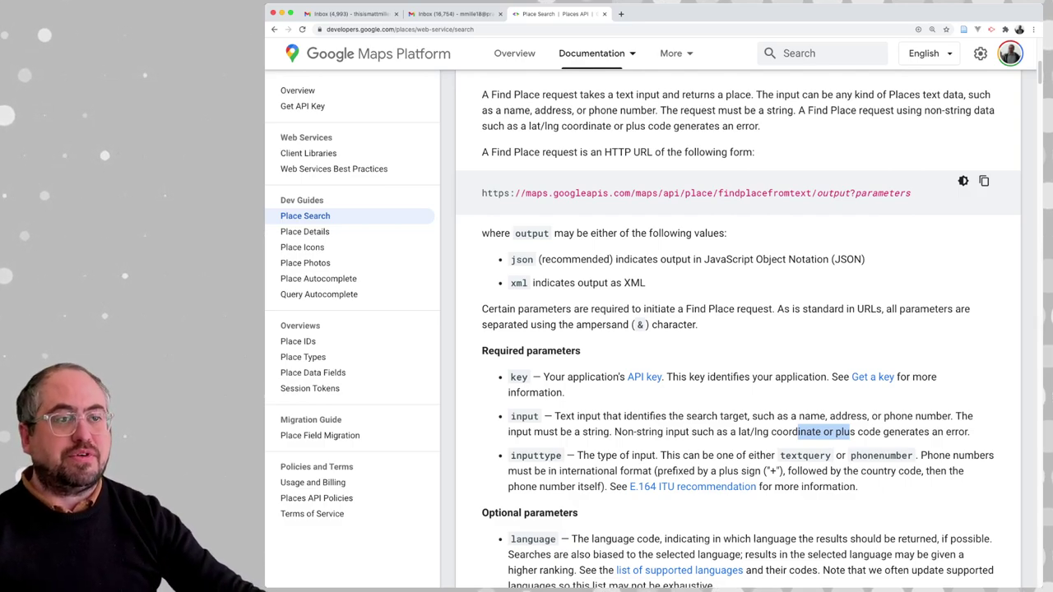
{"action": "scroll", "coordinate": [738, 329], "scroll_direction": "down", "scroll_amount": 2}
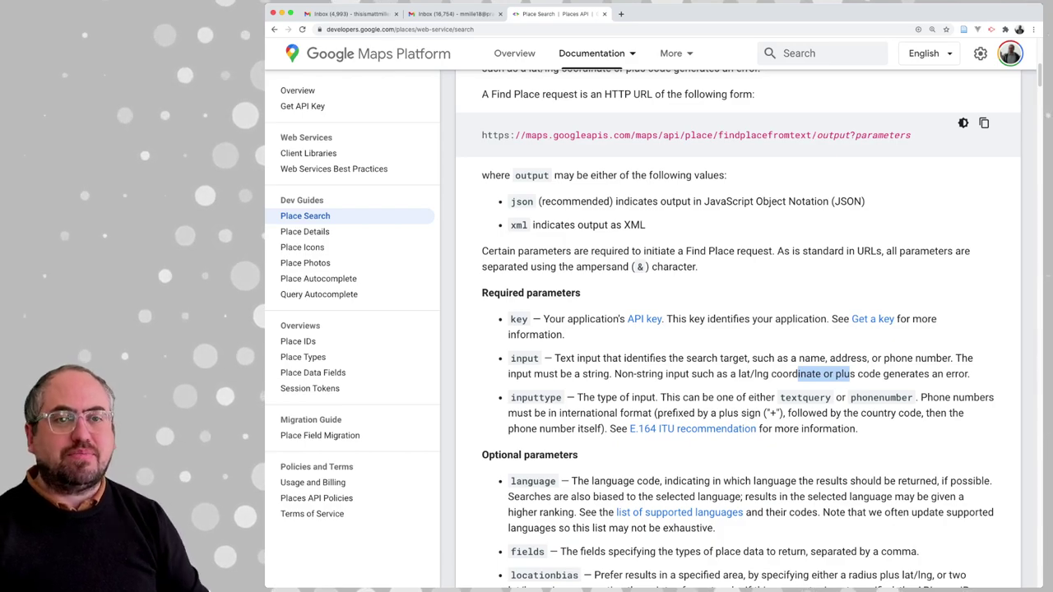
{"action": "left_click", "coordinate": [297, 340]}
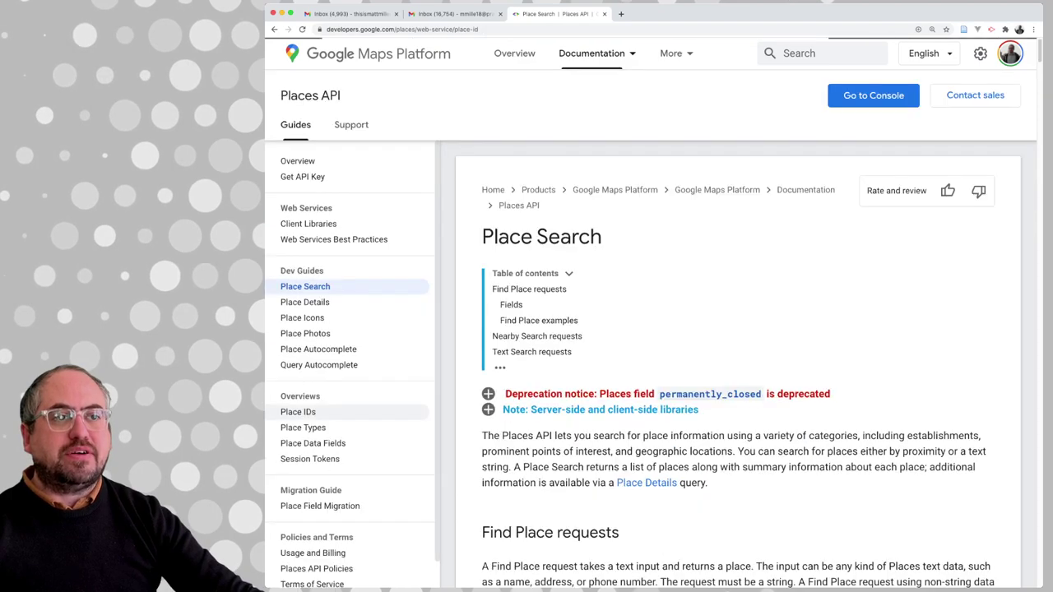
{"action": "scroll", "coordinate": [738, 370], "scroll_direction": "down", "scroll_amount": 5}
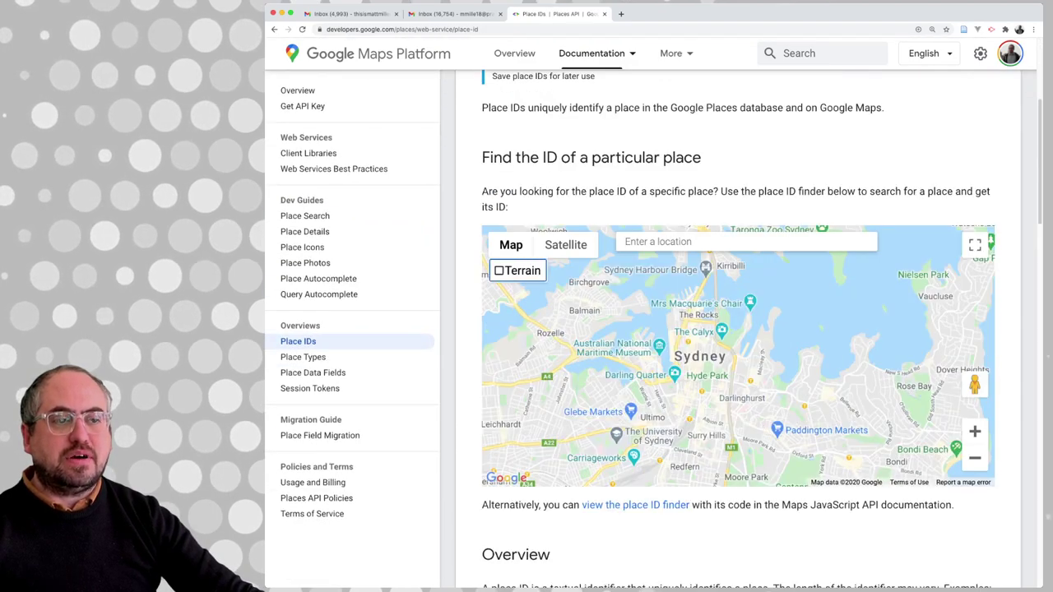
{"action": "scroll", "coordinate": [738, 329], "scroll_direction": "down", "scroll_amount": 3}
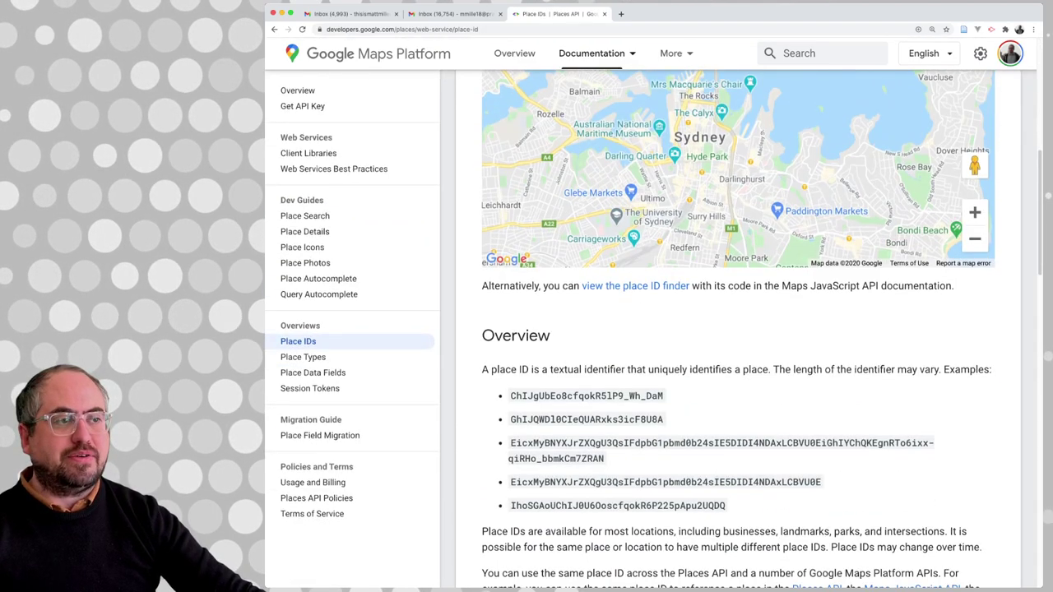
{"action": "double_click", "coordinate": [585, 378]}
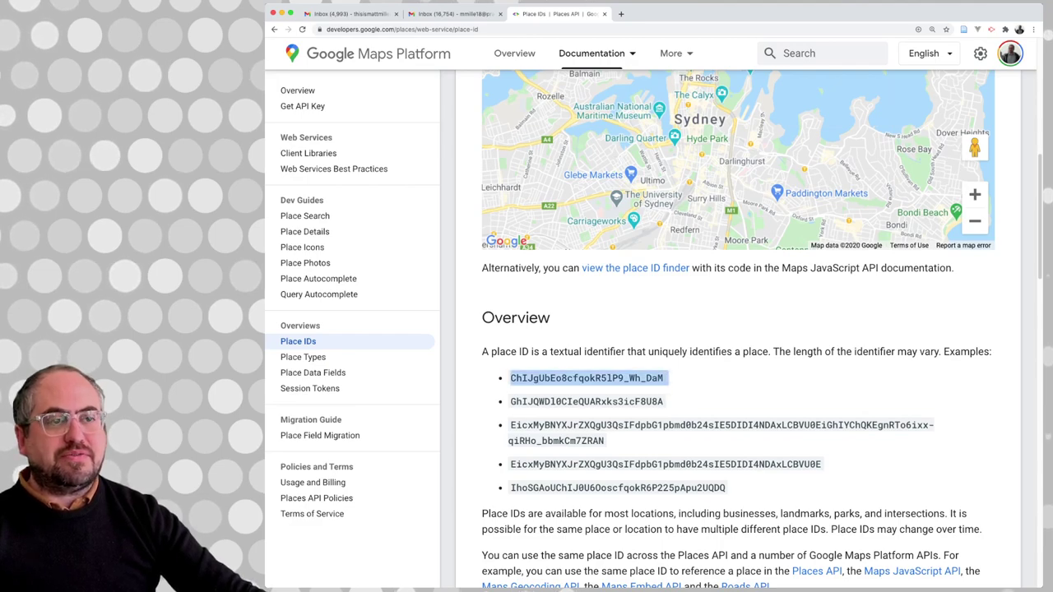
{"action": "double_click", "coordinate": [586, 401]}
{"action": "triple_click", "coordinate": [658, 425]}
{"action": "double_click", "coordinate": [665, 464]}
{"action": "scroll", "coordinate": [738, 329], "scroll_direction": "down", "scroll_amount": 2}
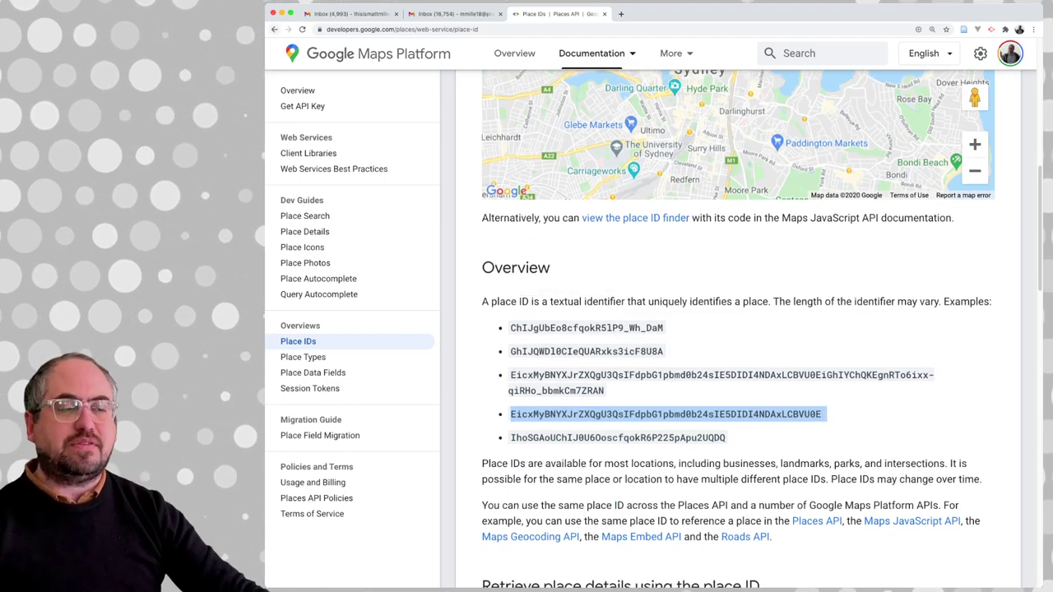
{"action": "scroll", "coordinate": [738, 329], "scroll_direction": "down", "scroll_amount": 3}
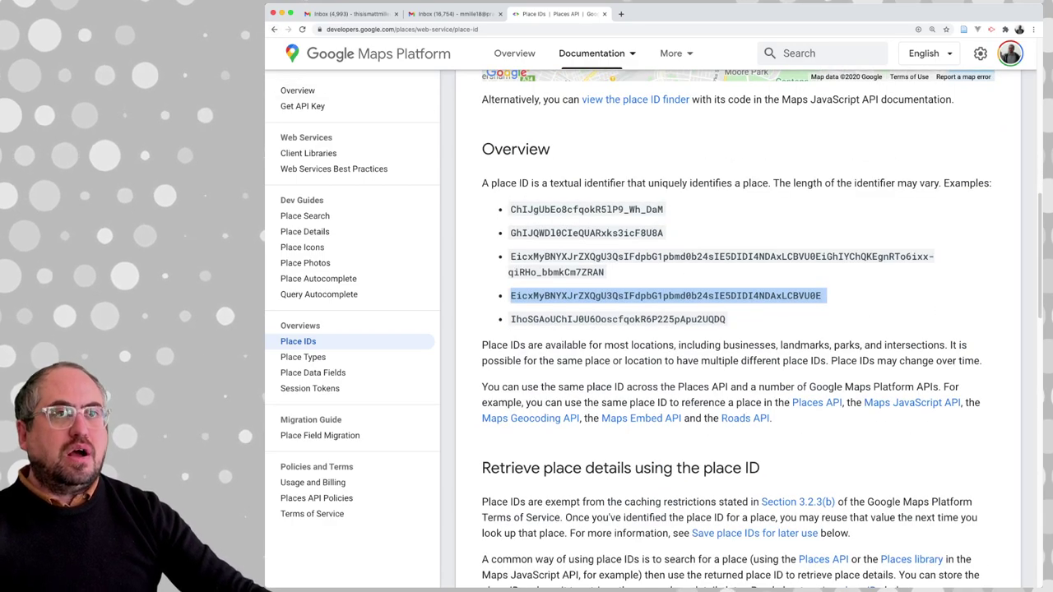
{"action": "left_click", "coordinate": [304, 216]}
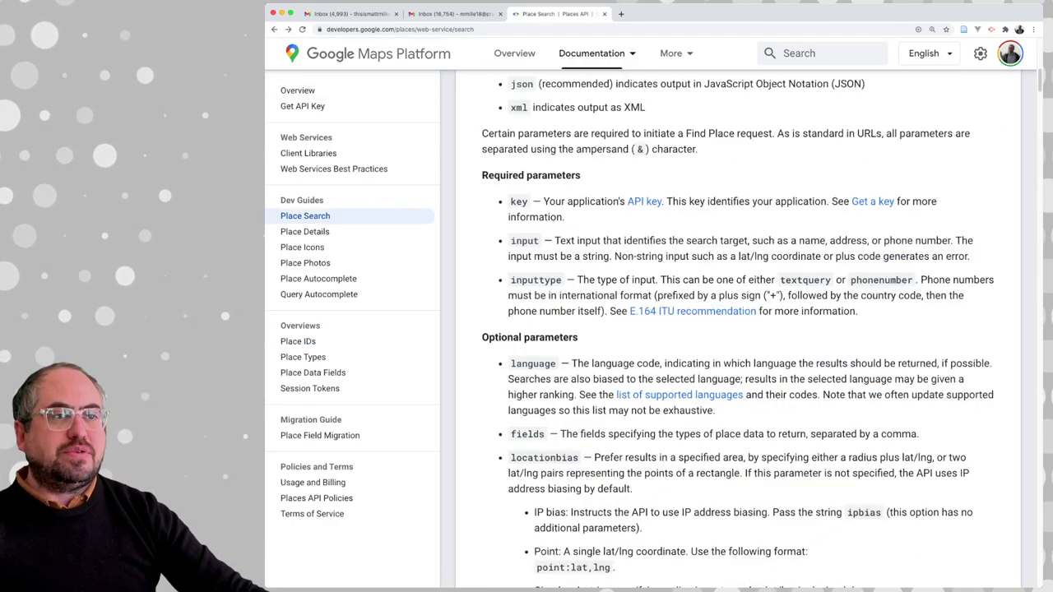
{"action": "scroll", "coordinate": [737, 329], "scroll_direction": "down", "scroll_amount": 3}
{"action": "scroll", "coordinate": [737, 329], "scroll_direction": "up", "scroll_amount": 4}
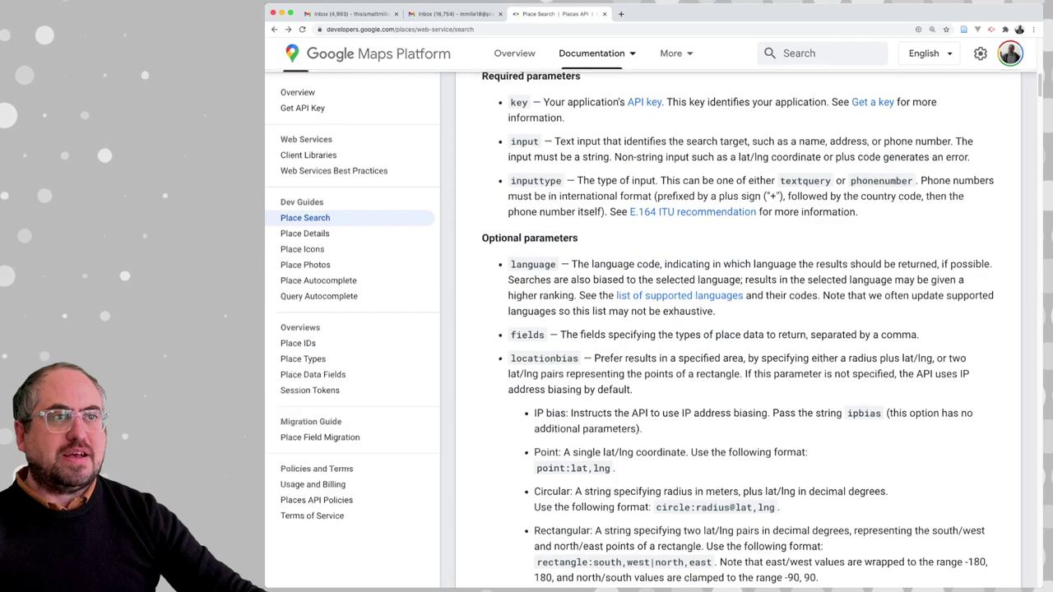
{"action": "scroll", "coordinate": [737, 329], "scroll_direction": "up", "scroll_amount": 3}
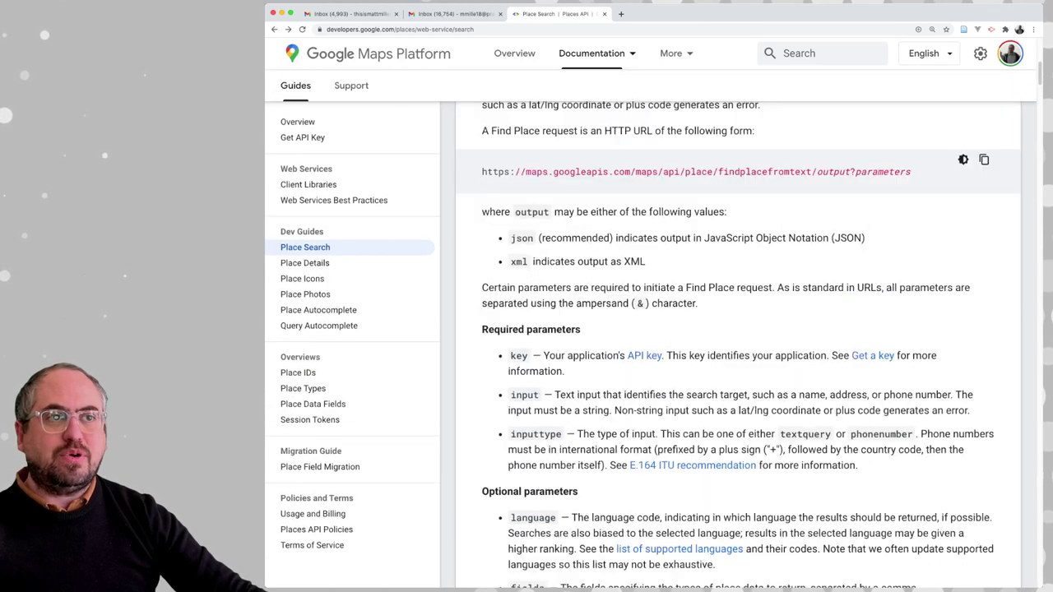
{"action": "scroll", "coordinate": [738, 329], "scroll_direction": "down", "scroll_amount": 4}
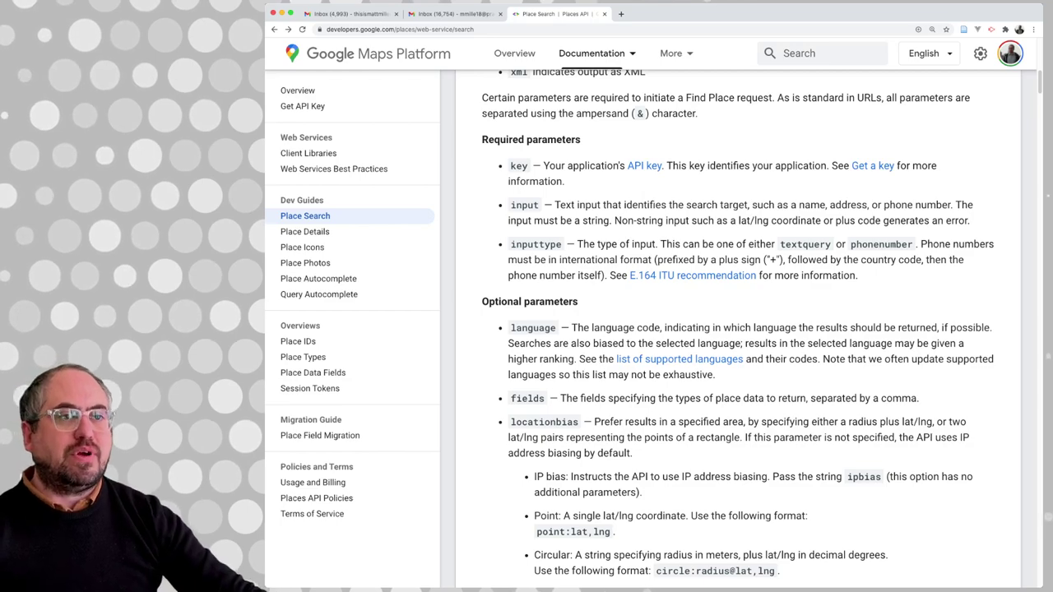
{"action": "scroll", "coordinate": [736, 329], "scroll_direction": "down", "scroll_amount": 2}
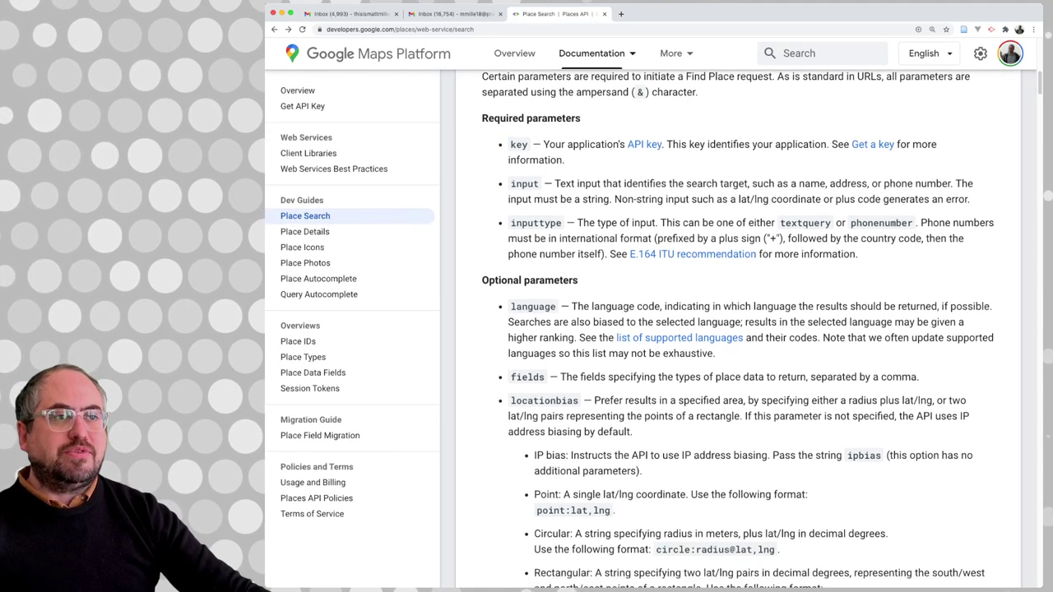
{"action": "scroll", "coordinate": [737, 329], "scroll_direction": "down", "scroll_amount": 3}
{"action": "left_click_drag", "start_coordinate": [545, 329], "coordinate": [679, 329]}
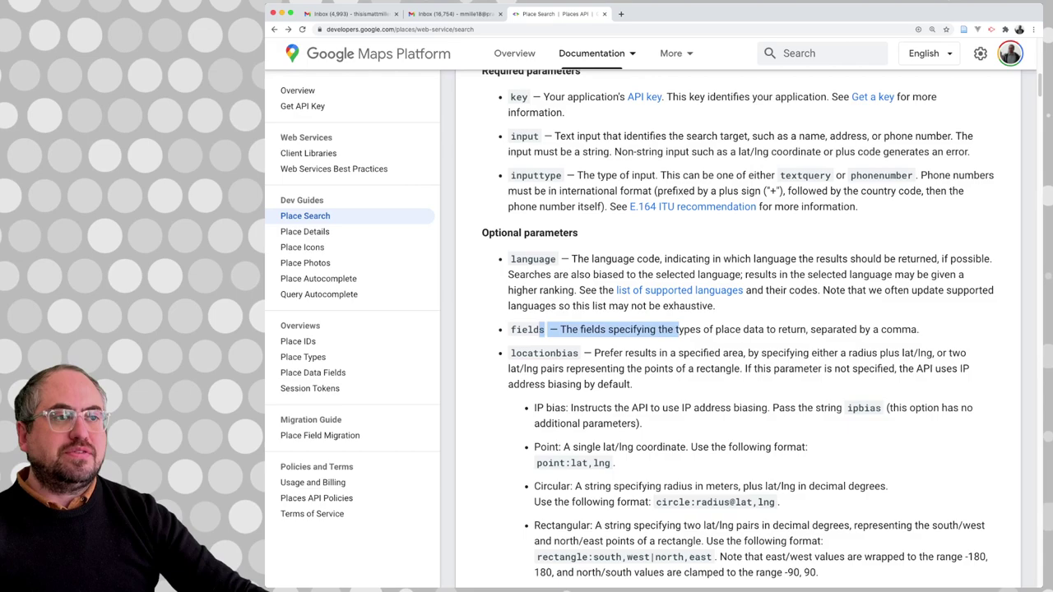
{"action": "scroll", "coordinate": [737, 329], "scroll_direction": "down", "scroll_amount": 3}
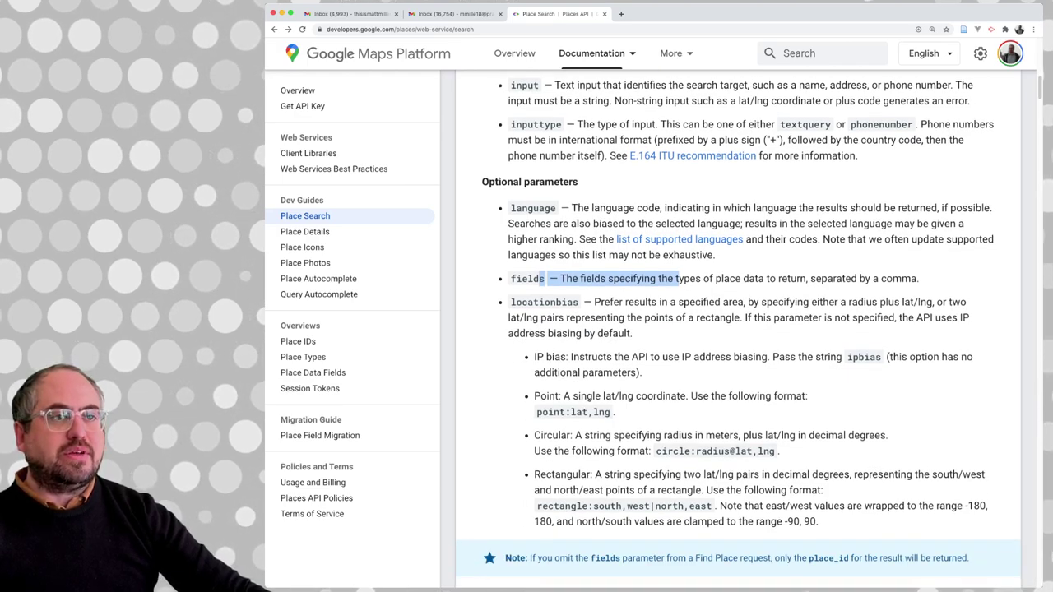
{"action": "left_click_drag", "start_coordinate": [532, 302], "coordinate": [578, 302]}
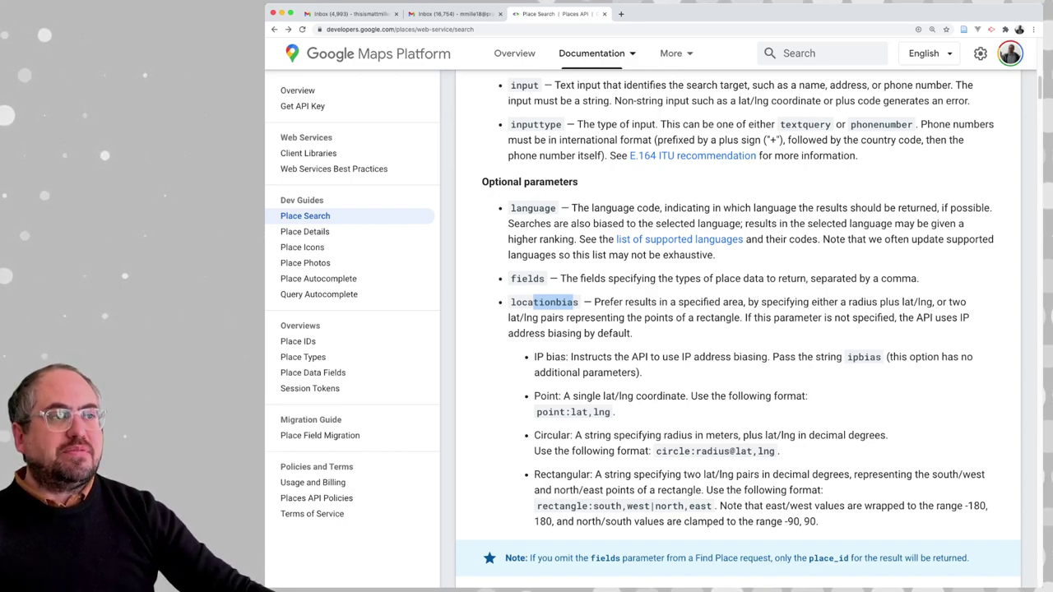
{"action": "scroll", "coordinate": [738, 329], "scroll_direction": "down", "scroll_amount": 5}
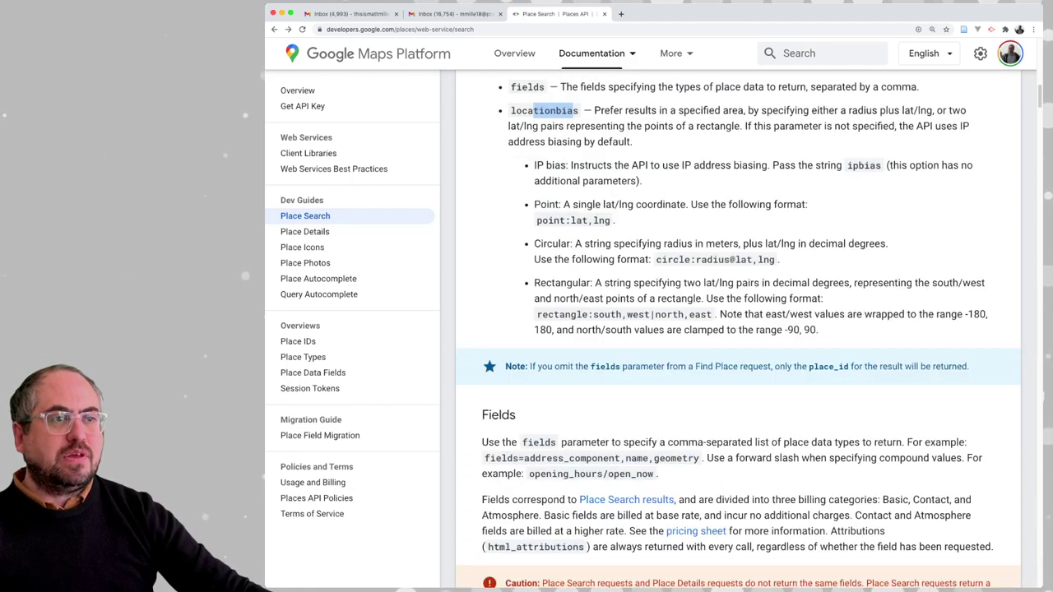
{"action": "scroll", "coordinate": [737, 329], "scroll_direction": "up", "scroll_amount": 3}
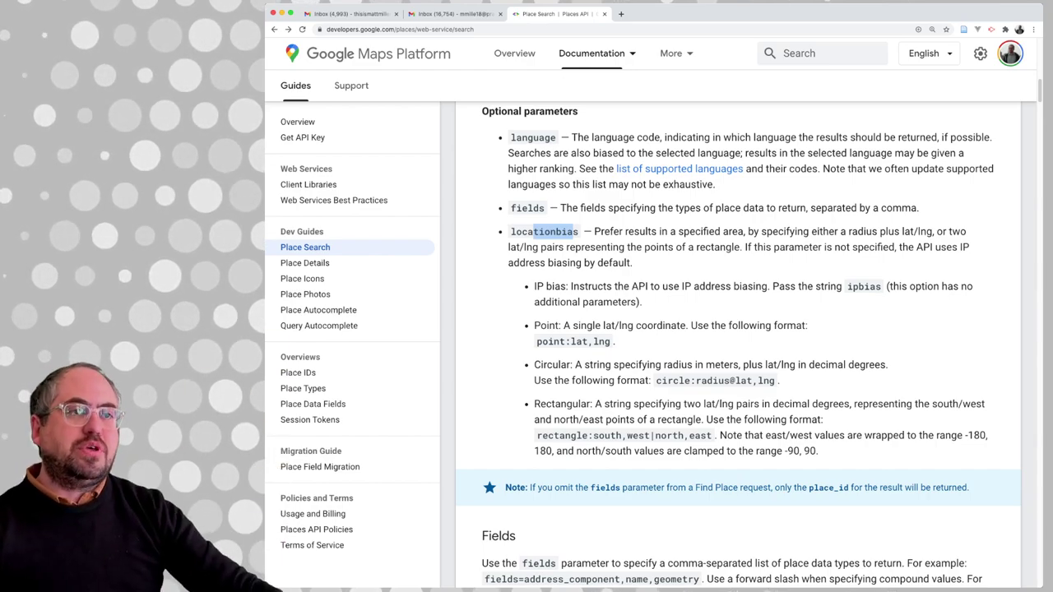
{"action": "scroll", "coordinate": [738, 346], "scroll_direction": "up", "scroll_amount": 1}
{"action": "triple_click", "coordinate": [658, 332]}
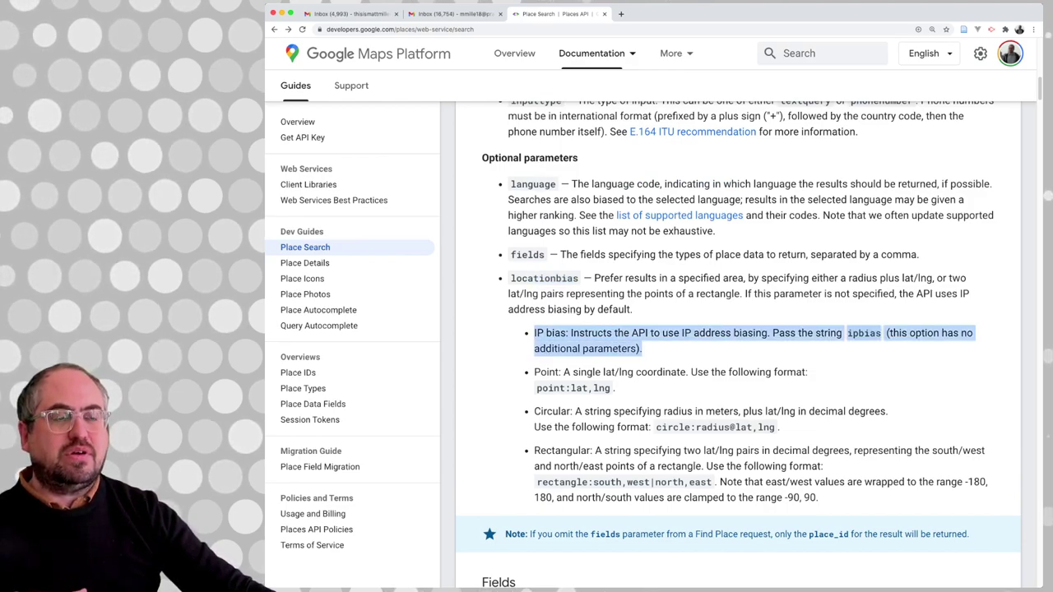
{"action": "left_click_drag", "start_coordinate": [561, 372], "coordinate": [615, 388]}
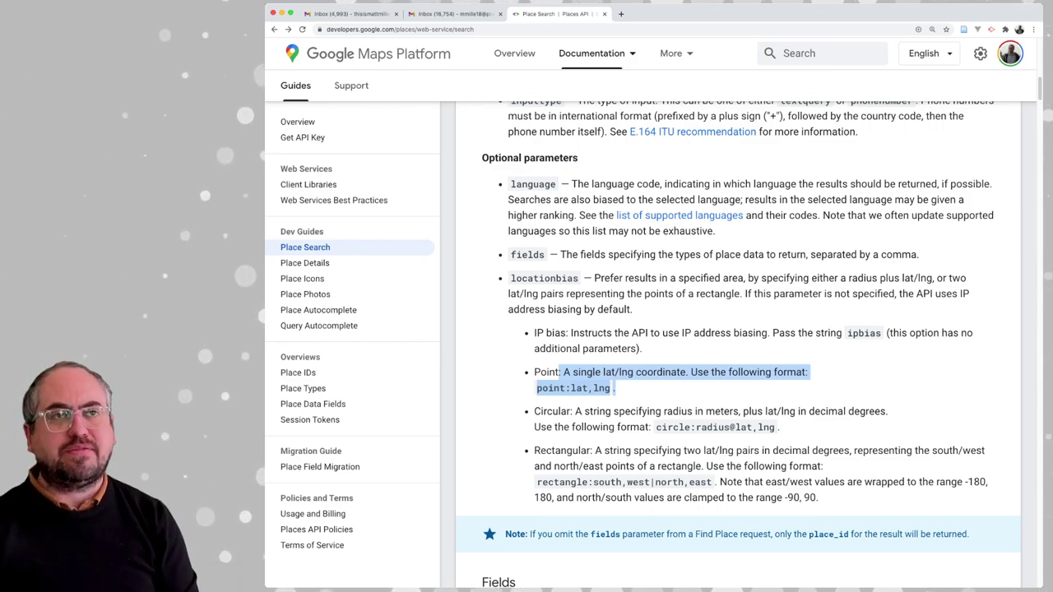
{"action": "scroll", "coordinate": [738, 345], "scroll_direction": "up", "scroll_amount": 4}
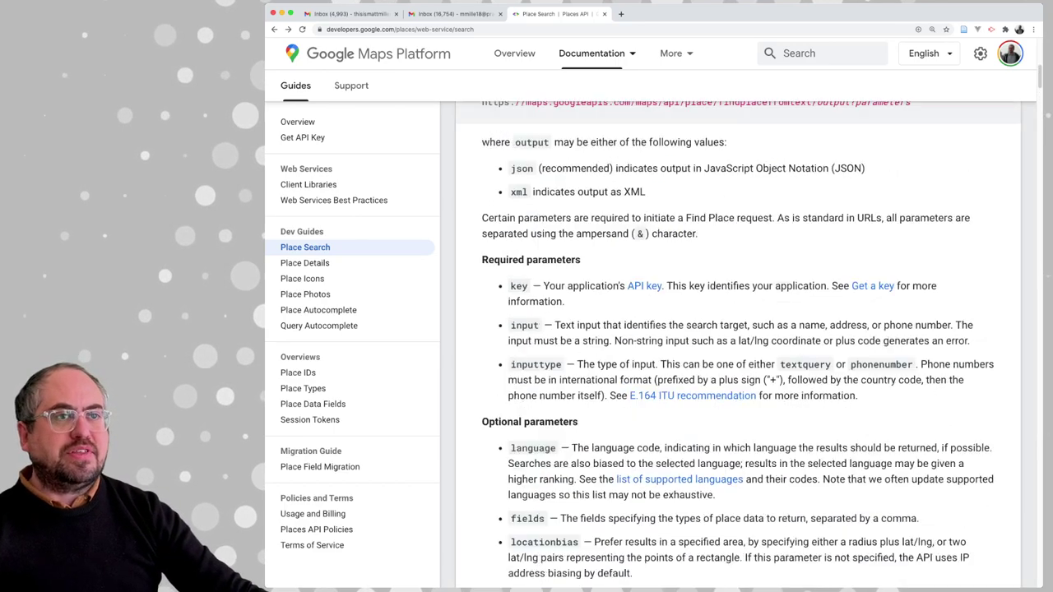
{"action": "triple_click", "coordinate": [546, 313]}
{"action": "left_click_drag", "start_coordinate": [510, 313], "coordinate": [591, 313]}
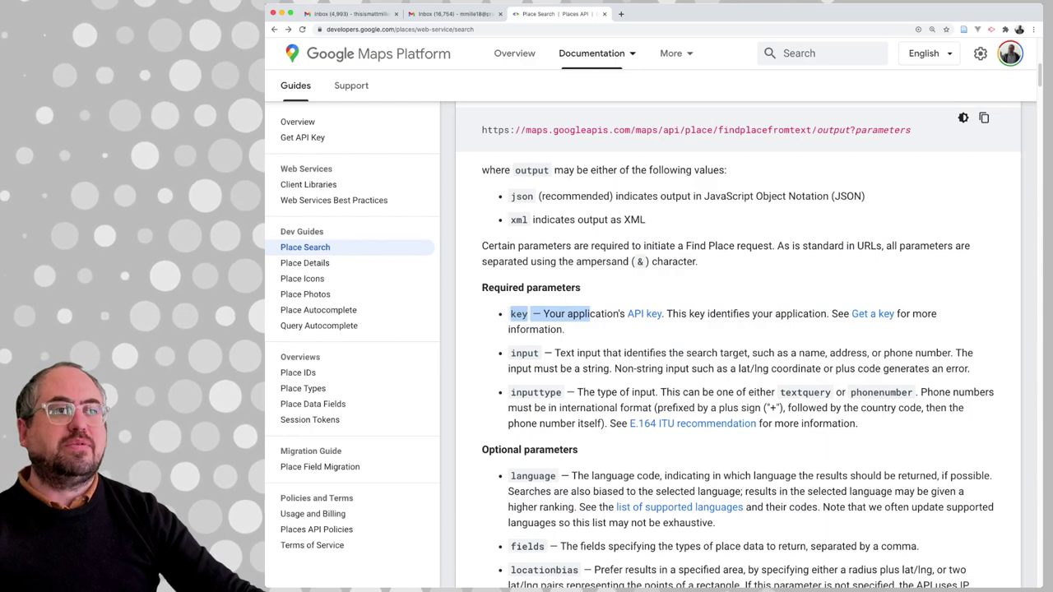
{"action": "left_click", "coordinate": [590, 313]}
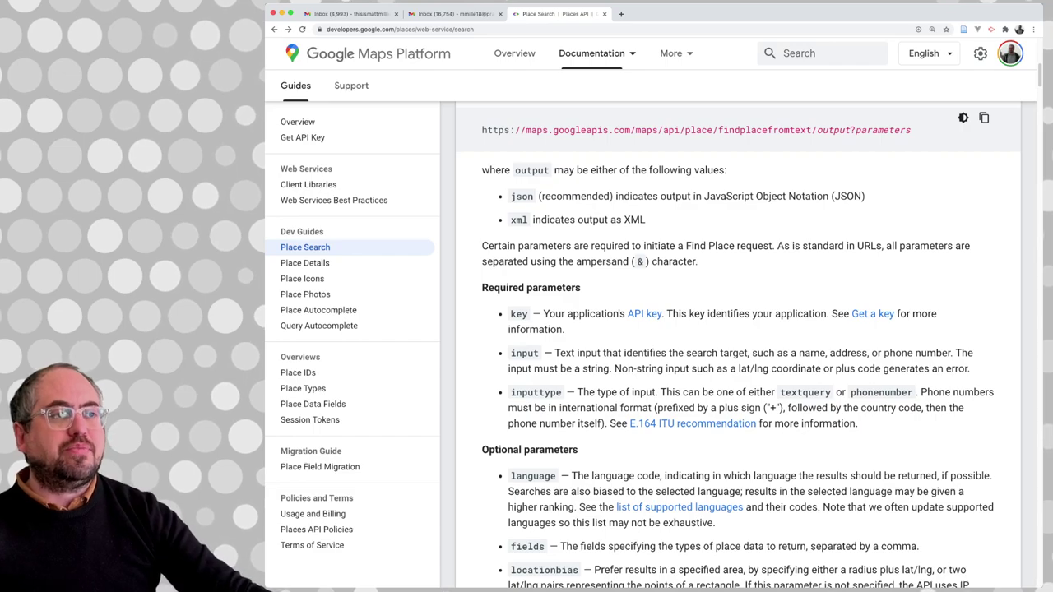
Follow the 'Get a key' guide through to the Cloud Console project selector page
{"action": "left_click", "coordinate": [871, 313]}
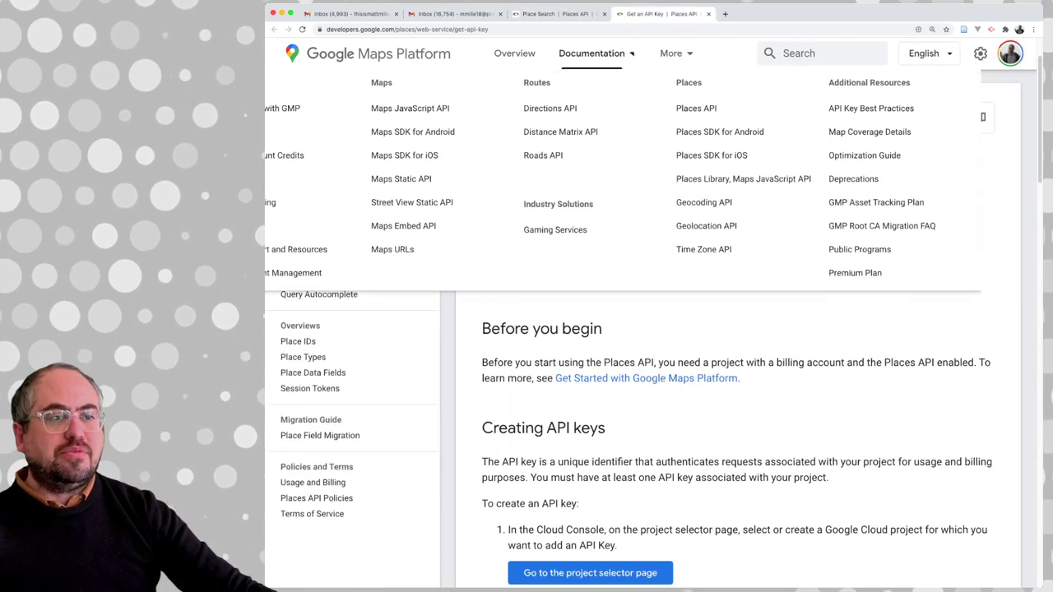
{"action": "scroll", "coordinate": [736, 329], "scroll_direction": "down", "scroll_amount": 1}
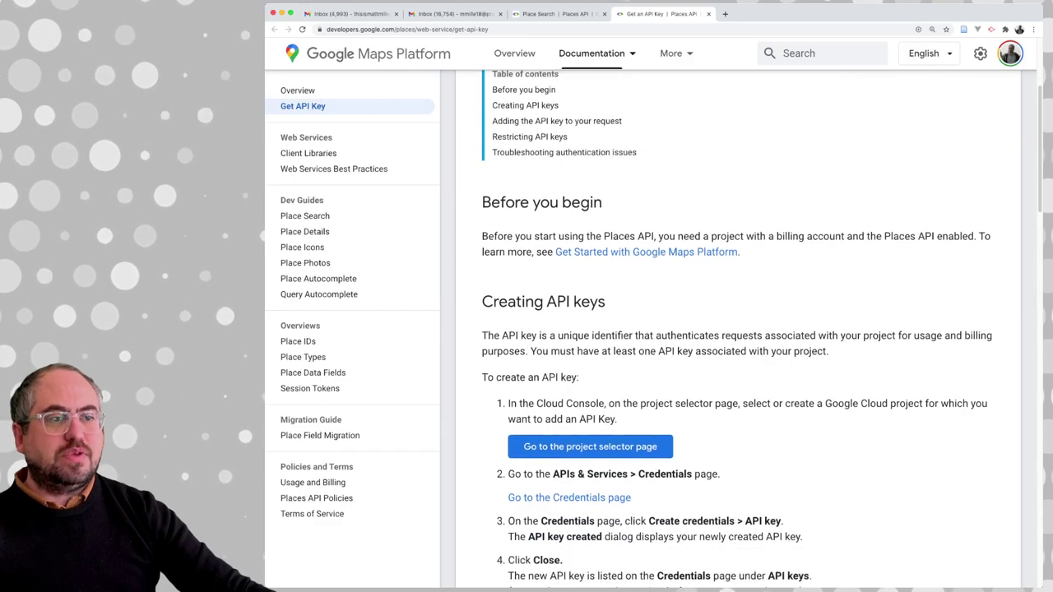
{"action": "left_click", "coordinate": [590, 446]}
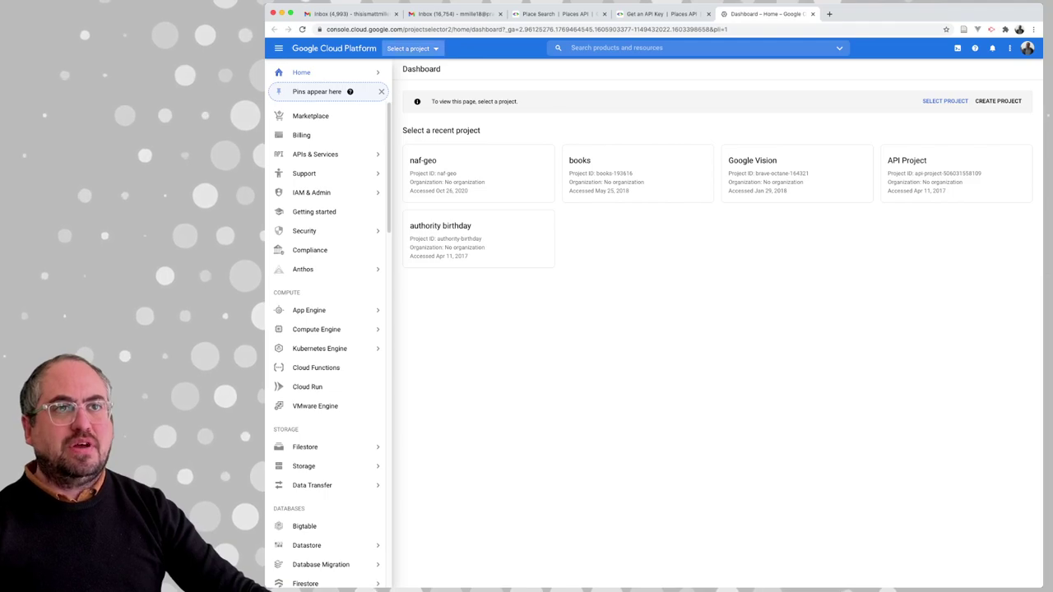
Open the Select a project dialog and choose NEW PROJECT
{"action": "left_click", "coordinate": [411, 47]}
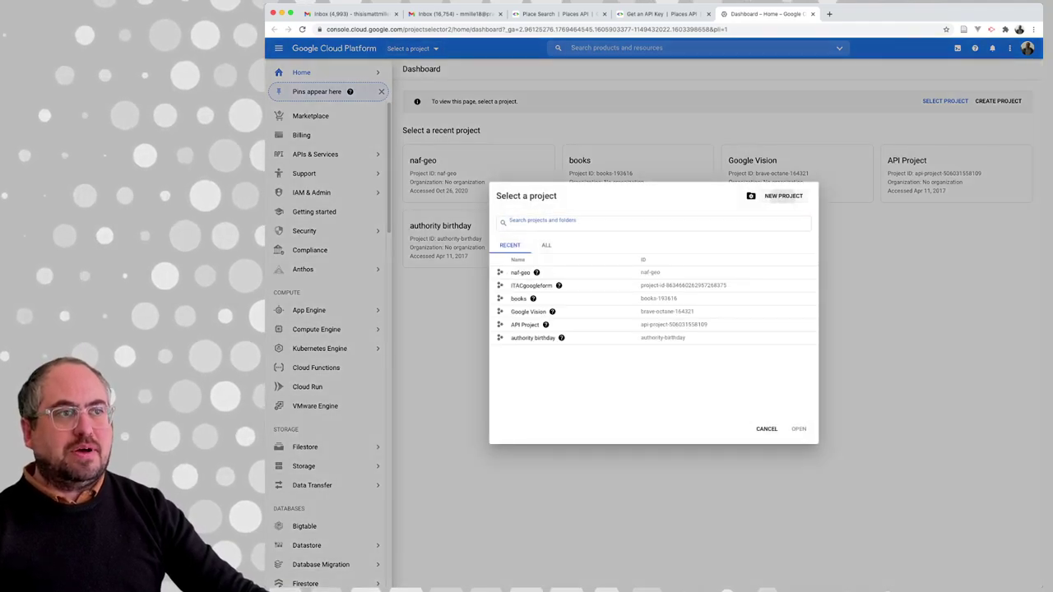
{"action": "left_click", "coordinate": [777, 196]}
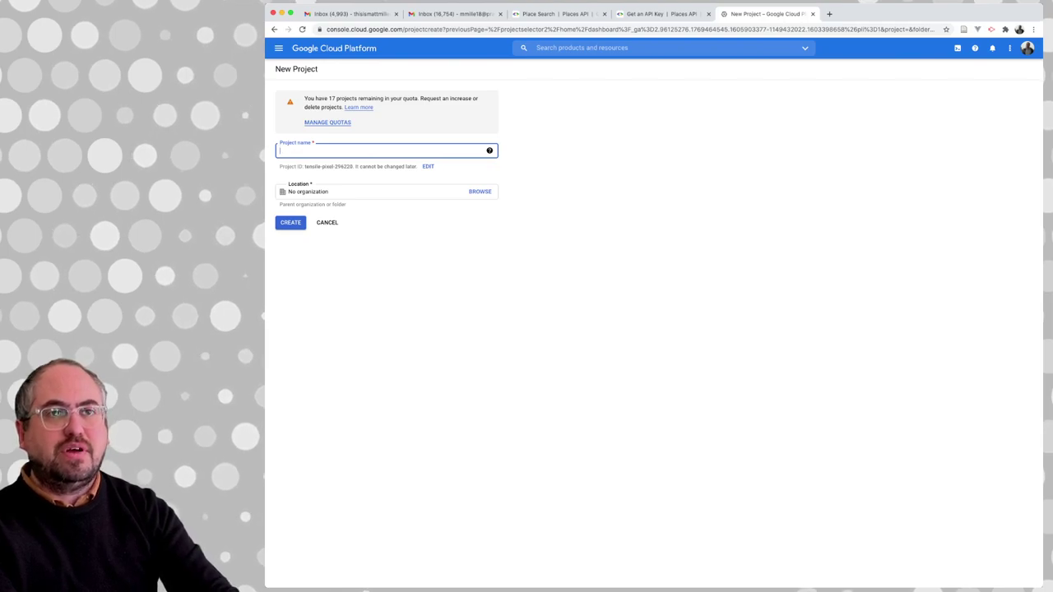
Name the new project 'pfch' and create it
{"action": "type", "text": "pfc"}
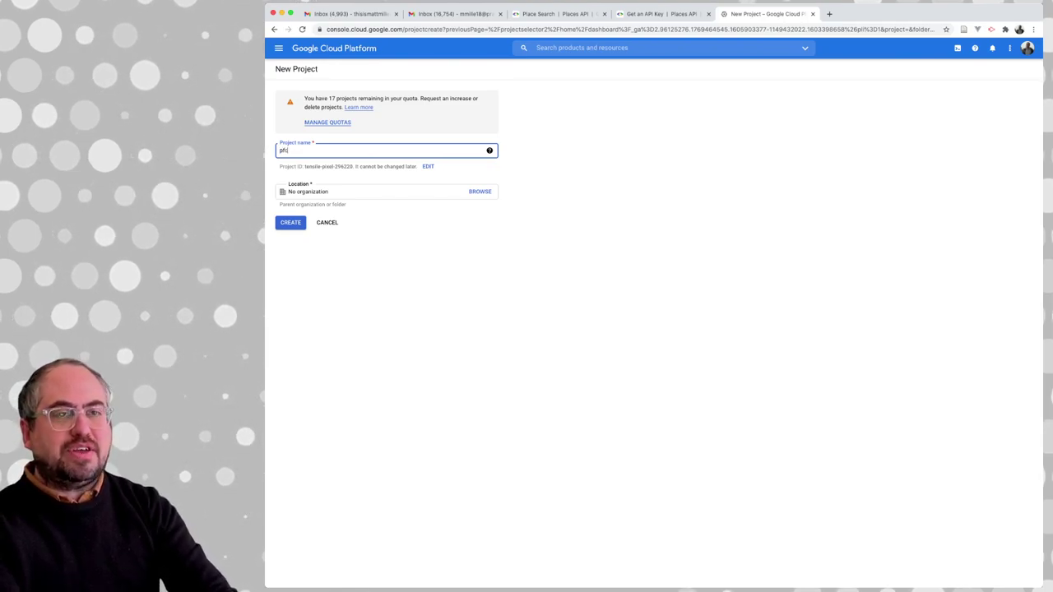
{"action": "type", "text": "h"}
{"action": "key", "text": "Tab"}
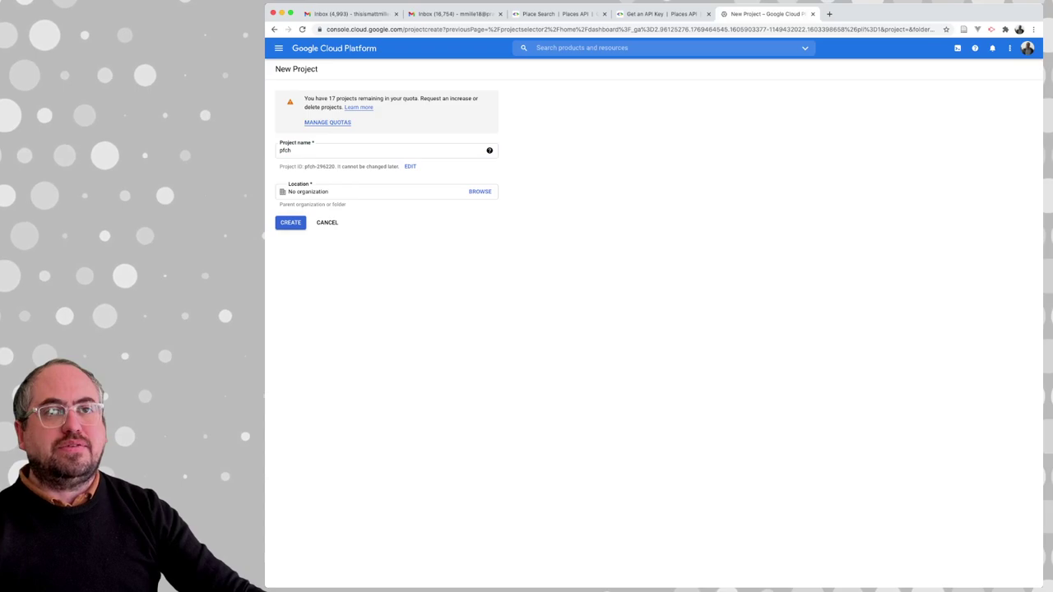
{"action": "left_click", "coordinate": [291, 222]}
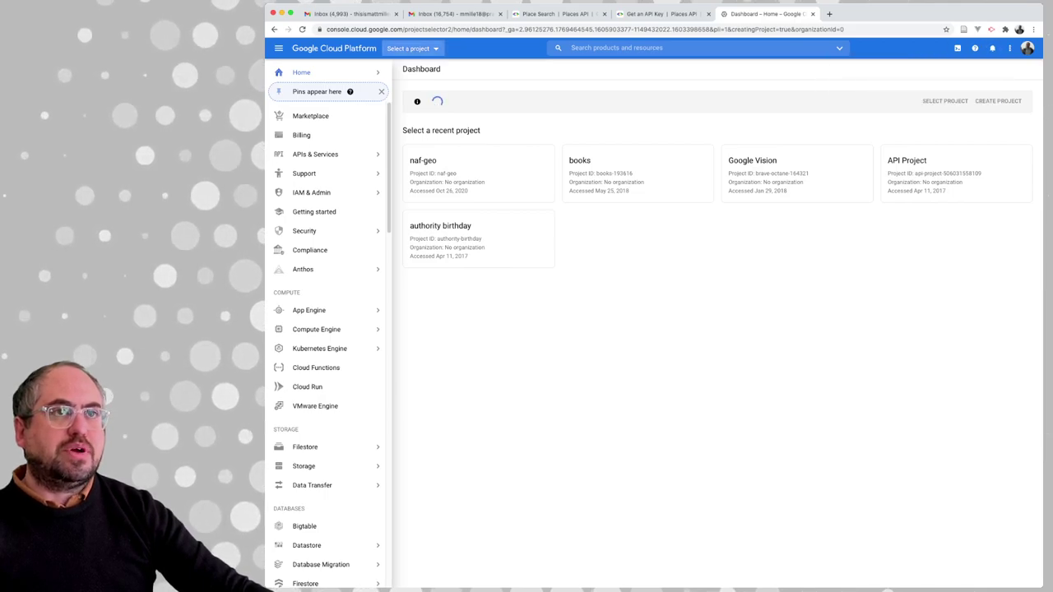
Switch the dashboard to the pfch project (ID pfch-296220) from the Recent list
{"action": "left_click", "coordinate": [412, 48]}
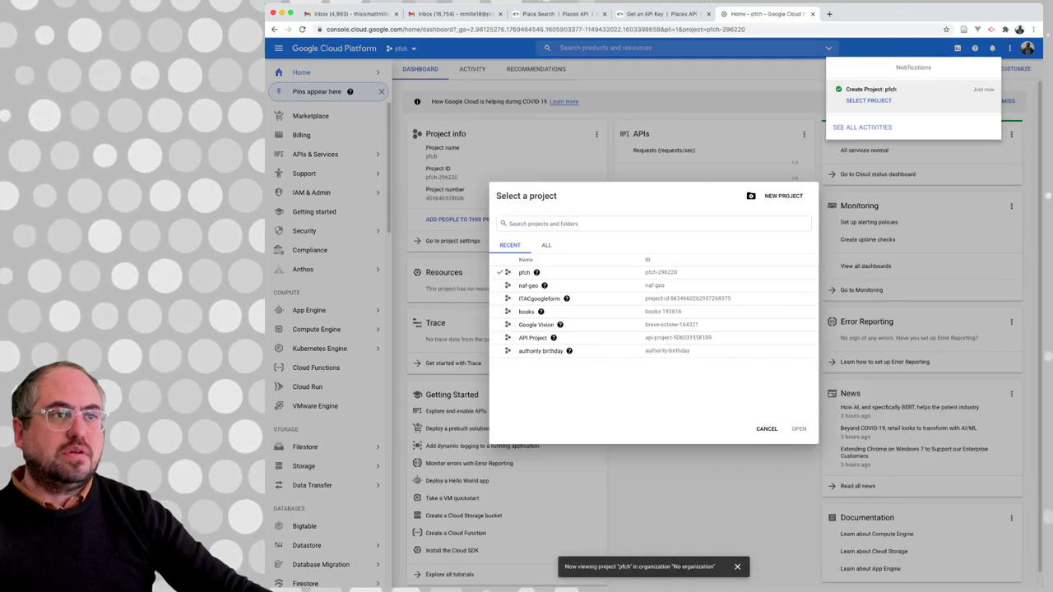
{"action": "left_click", "coordinate": [527, 285]}
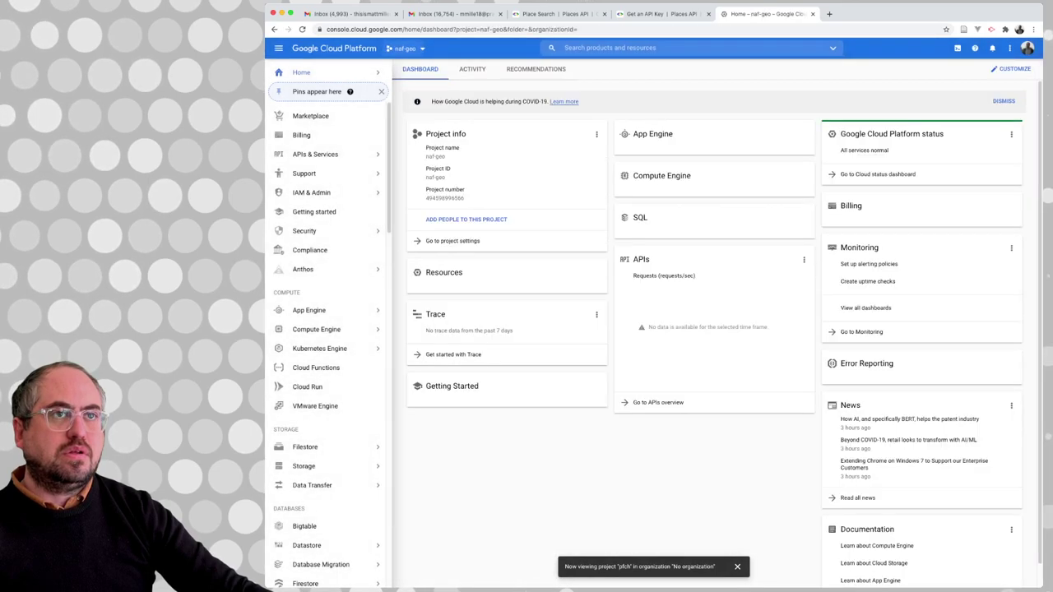
{"action": "key", "text": "ctrl+o"}
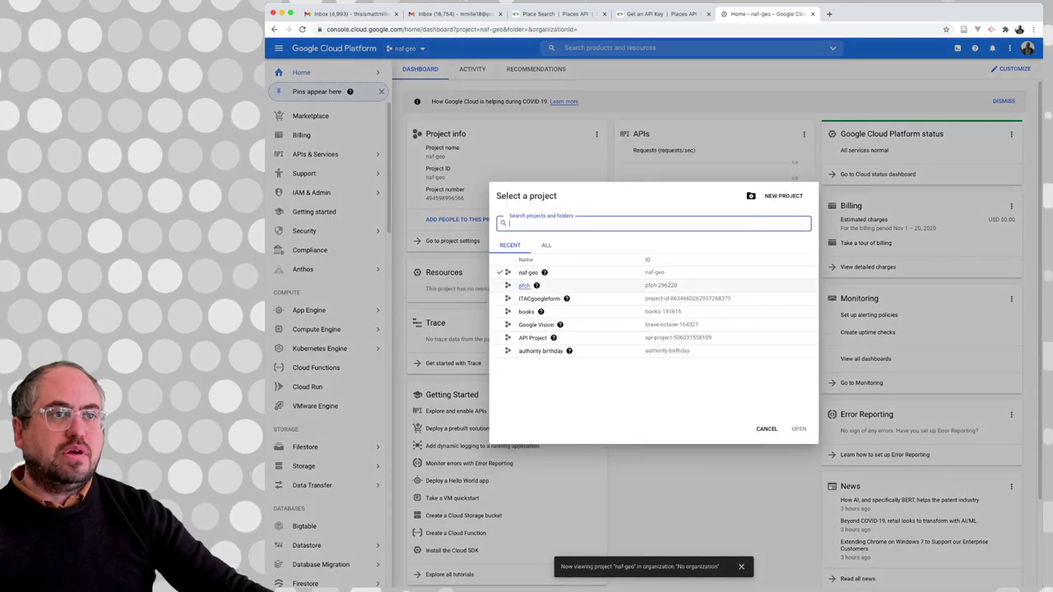
{"action": "left_click", "coordinate": [524, 285]}
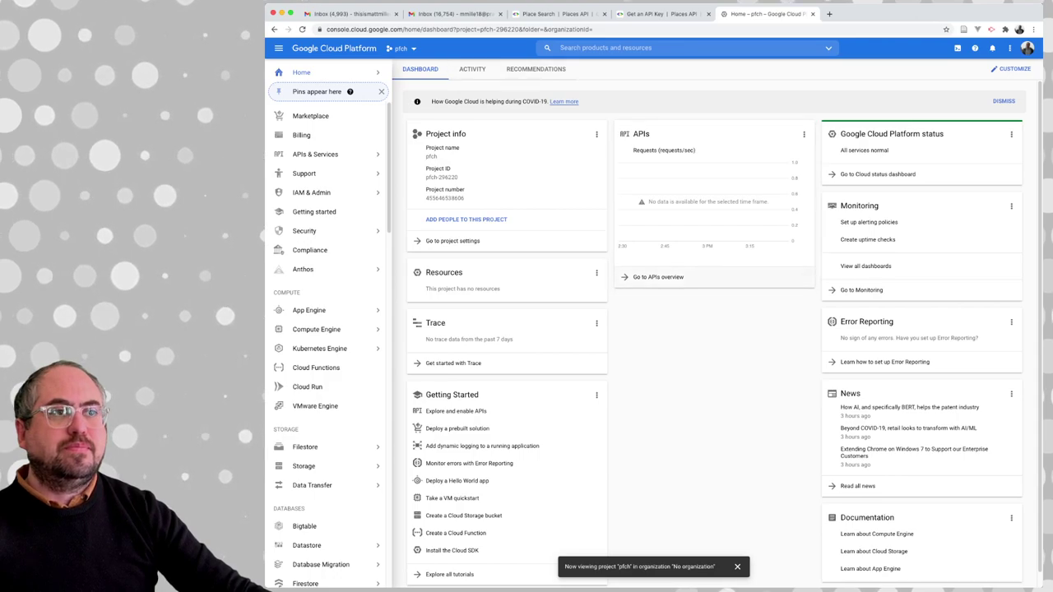
{"action": "mouse_move", "coordinate": [329, 174]}
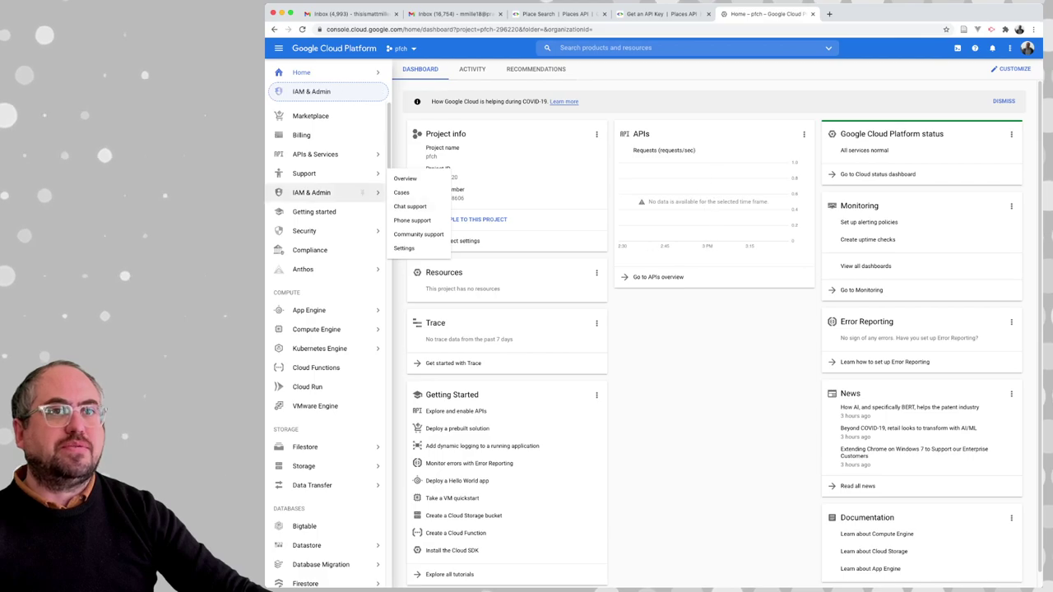
Search the APIs & Services Library for 'places' and open the Places API entry
{"action": "left_click", "coordinate": [325, 154]}
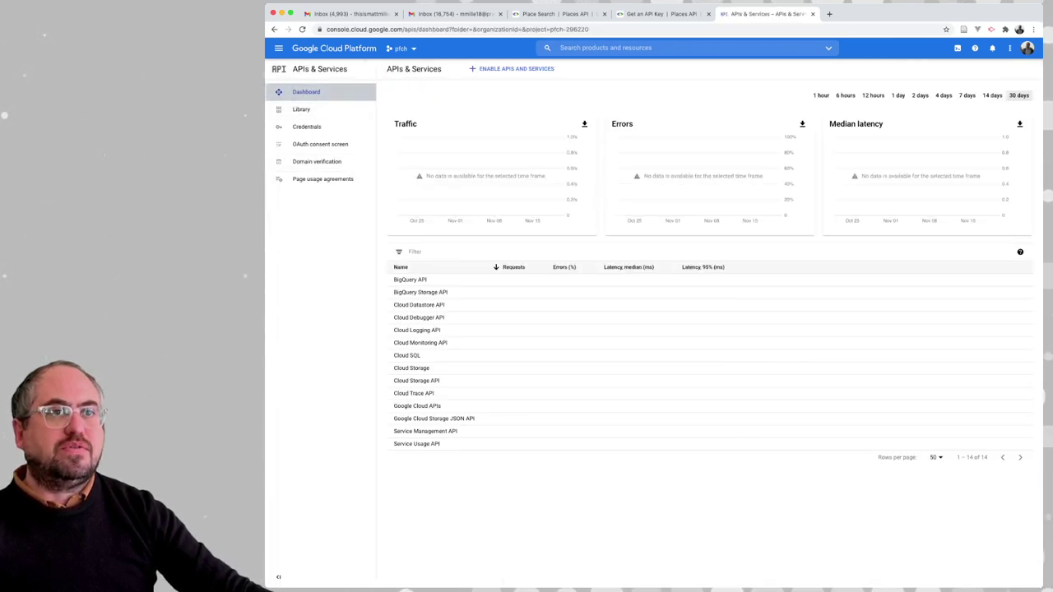
{"action": "left_click", "coordinate": [510, 68]}
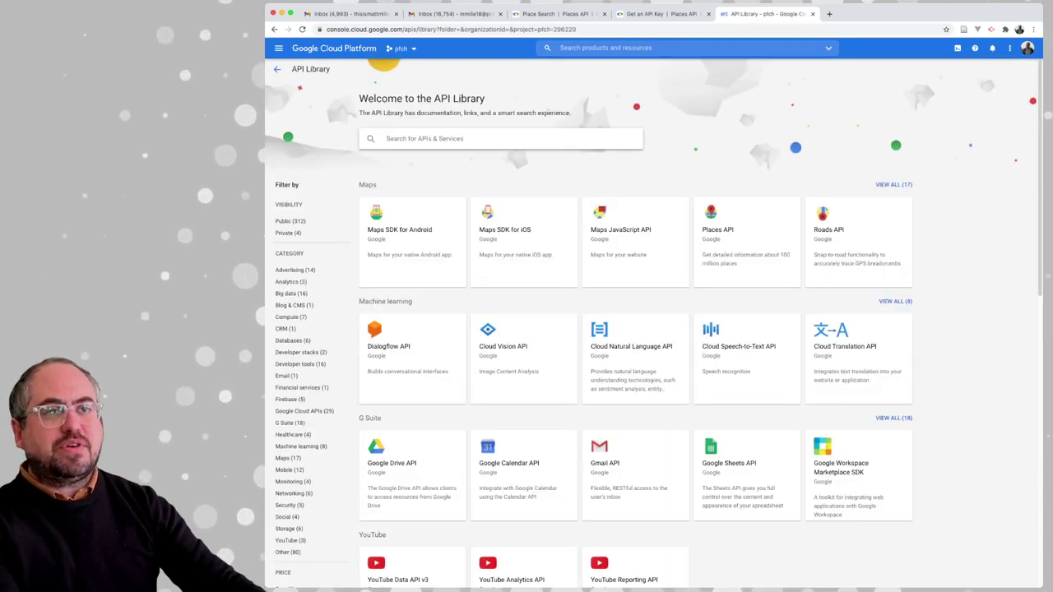
{"action": "type", "text": "places"}
{"action": "key", "text": "Return"}
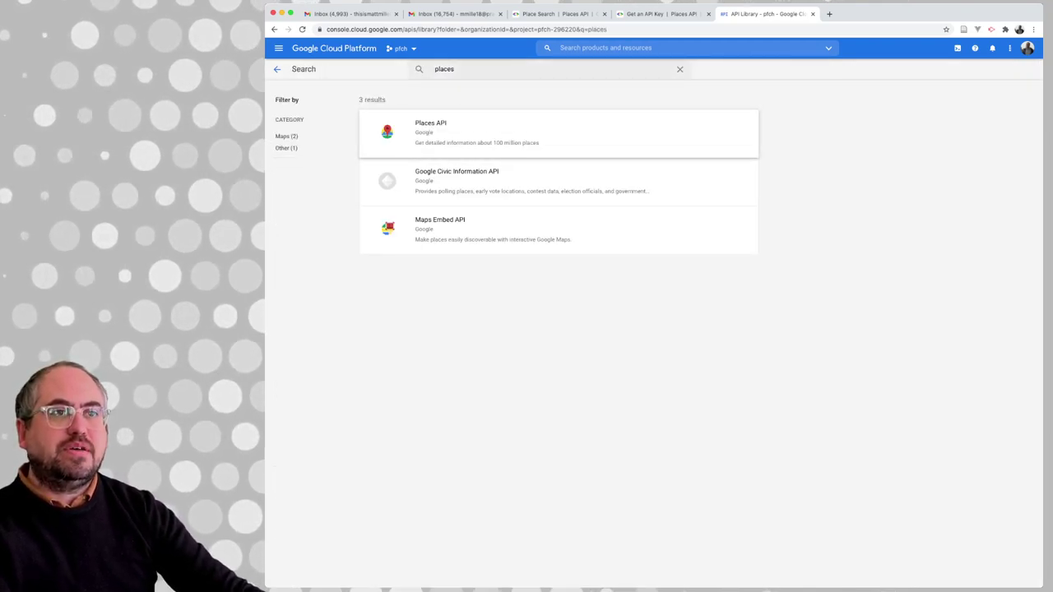
{"action": "left_click", "coordinate": [430, 128]}
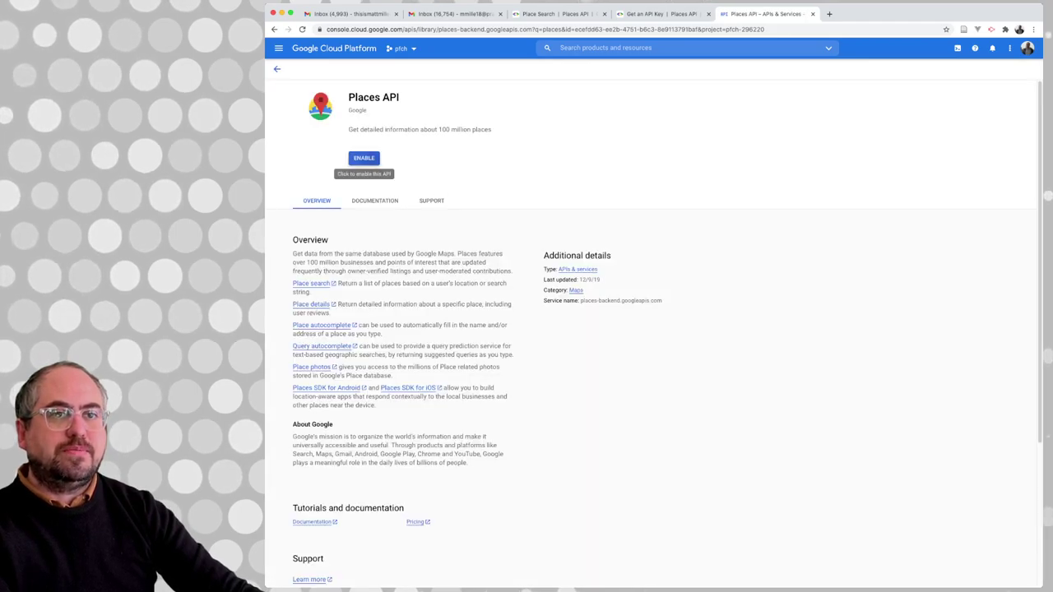
Enable the Places API for pfch, view its overview, and open a new browser tab
{"action": "left_click", "coordinate": [364, 158]}
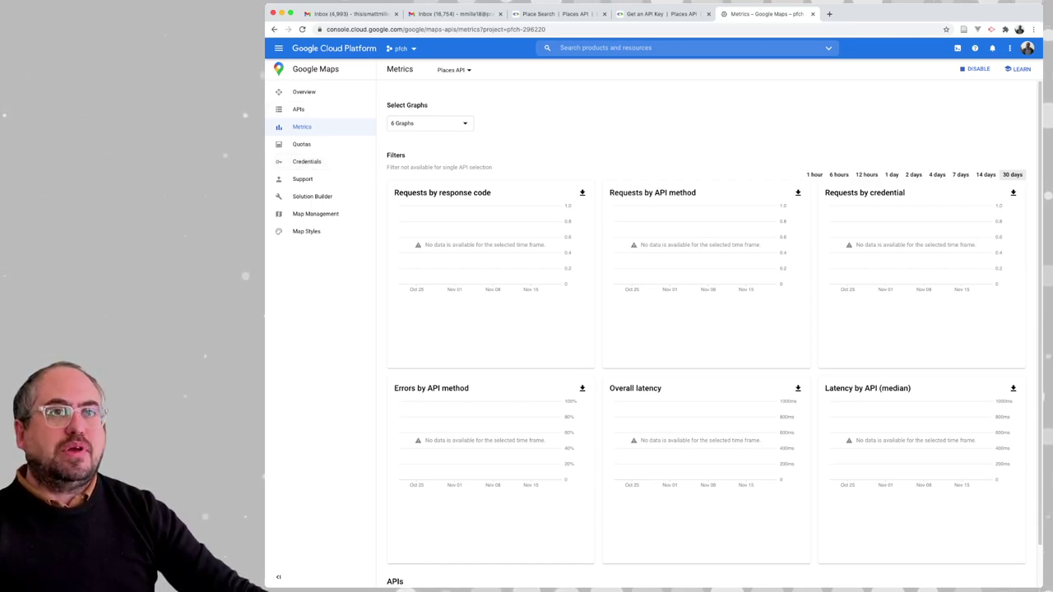
{"action": "left_click", "coordinate": [304, 91]}
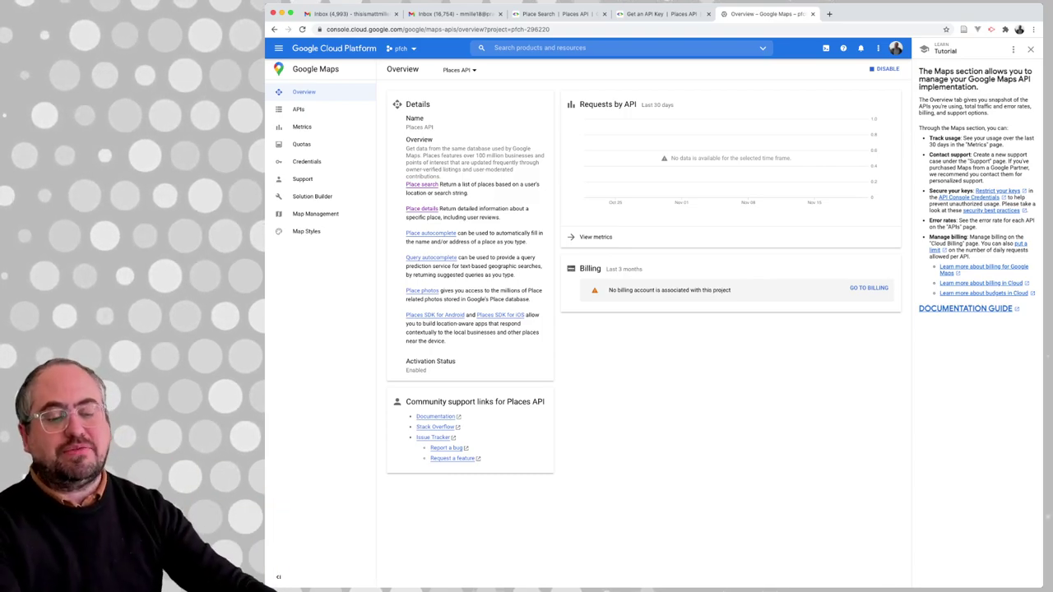
{"action": "key", "text": "super+t"}
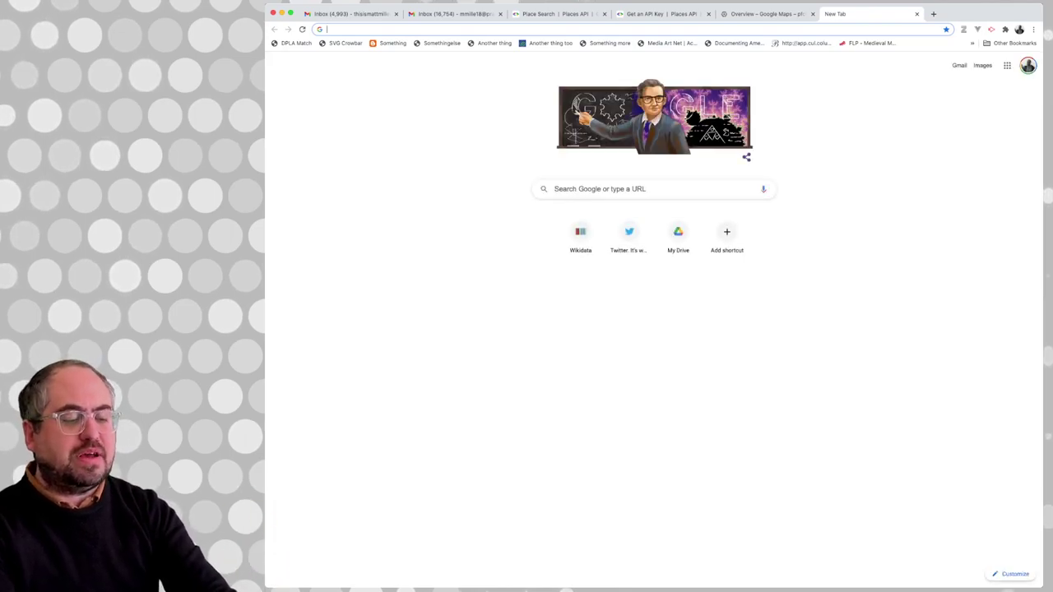
Search Google for 'google places api pricing'
{"action": "type", "text": "google"}
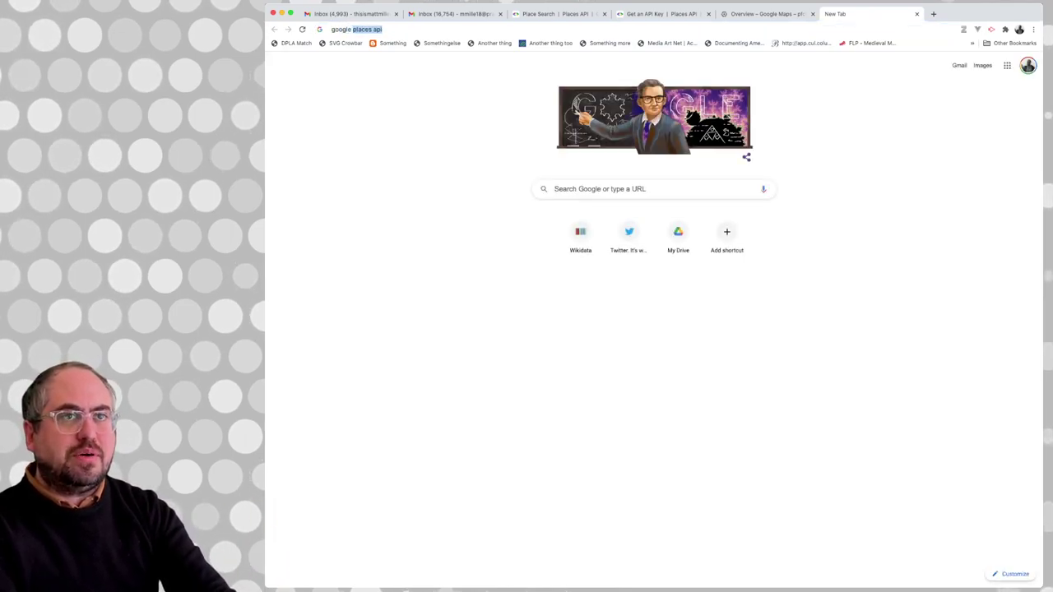
{"action": "type", "text": " places api pricing"}
{"action": "key", "text": "Return"}
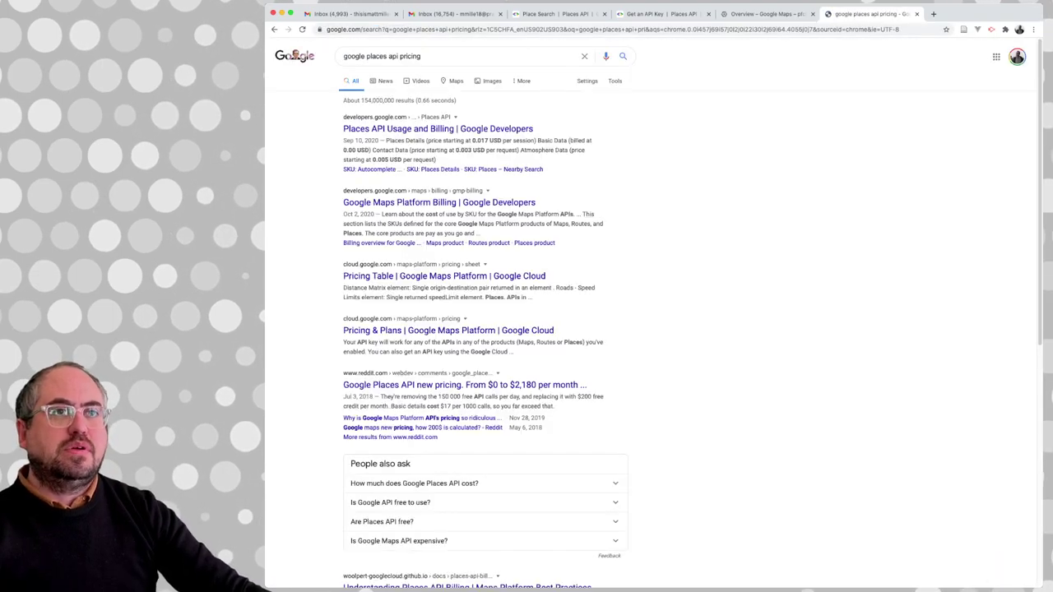
Open the Places API Usage and Billing page and scroll to the SKU: Basic Data section
{"action": "left_click", "coordinate": [437, 128]}
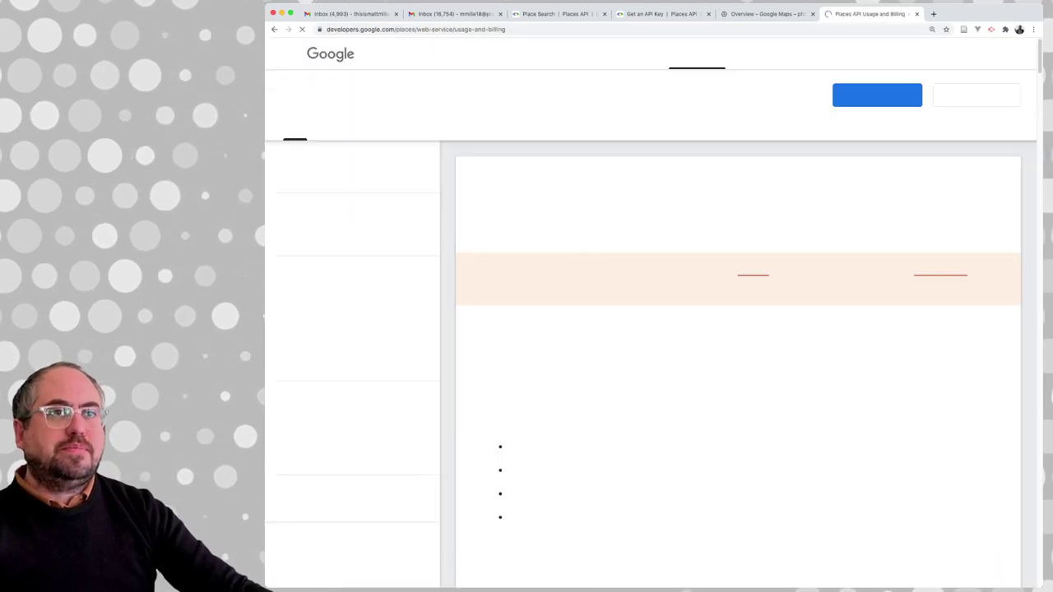
{"action": "scroll", "coordinate": [738, 329], "scroll_direction": "down", "scroll_amount": 5}
{"action": "scroll", "coordinate": [738, 329], "scroll_direction": "down", "scroll_amount": 3}
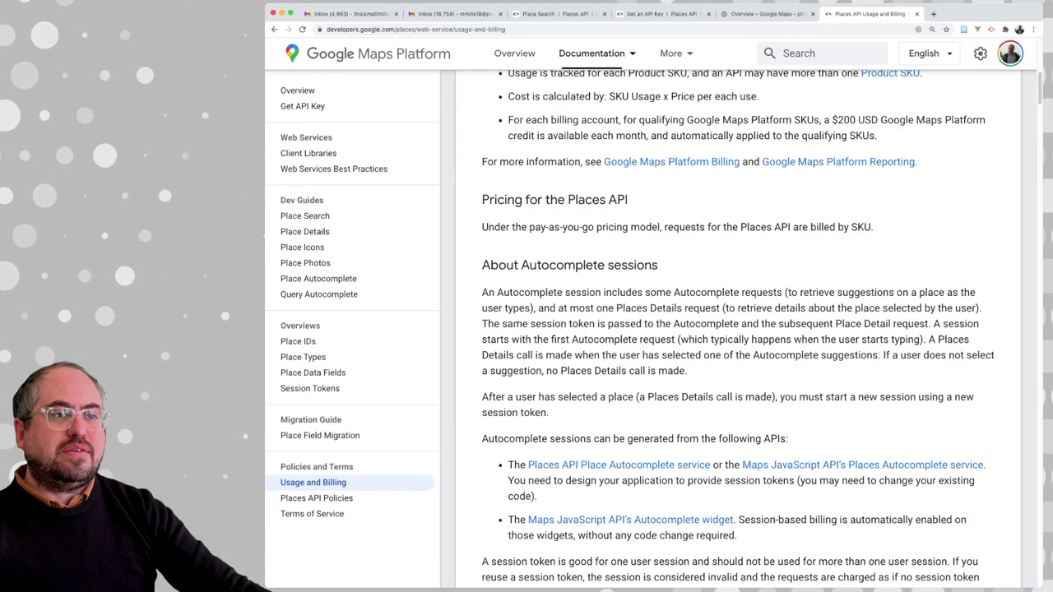
{"action": "scroll", "coordinate": [738, 329], "scroll_direction": "down", "scroll_amount": 2}
{"action": "scroll", "coordinate": [737, 329], "scroll_direction": "down", "scroll_amount": 3}
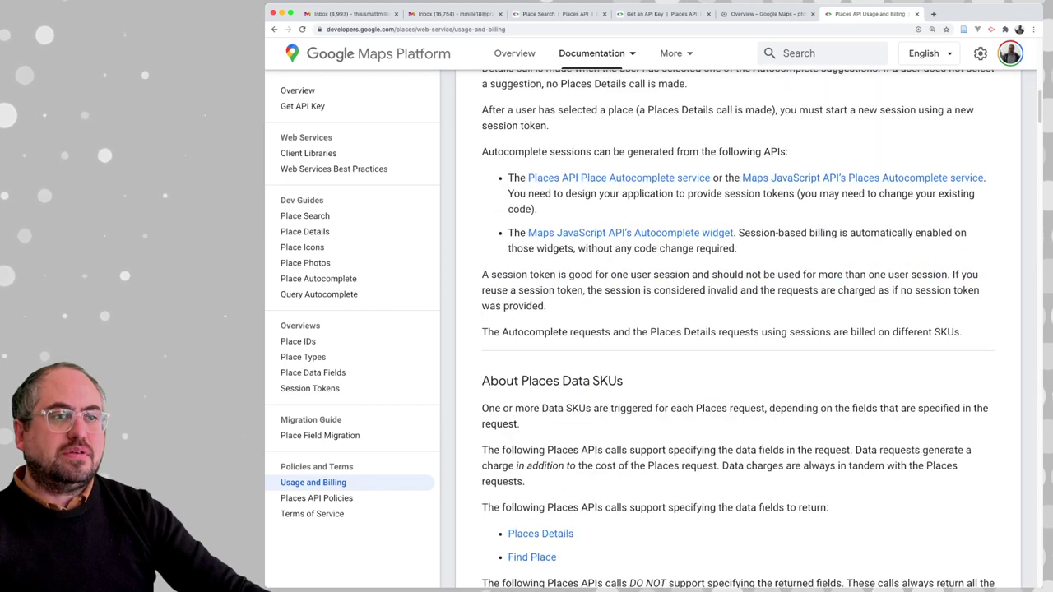
{"action": "scroll", "coordinate": [738, 329], "scroll_direction": "down", "scroll_amount": 6}
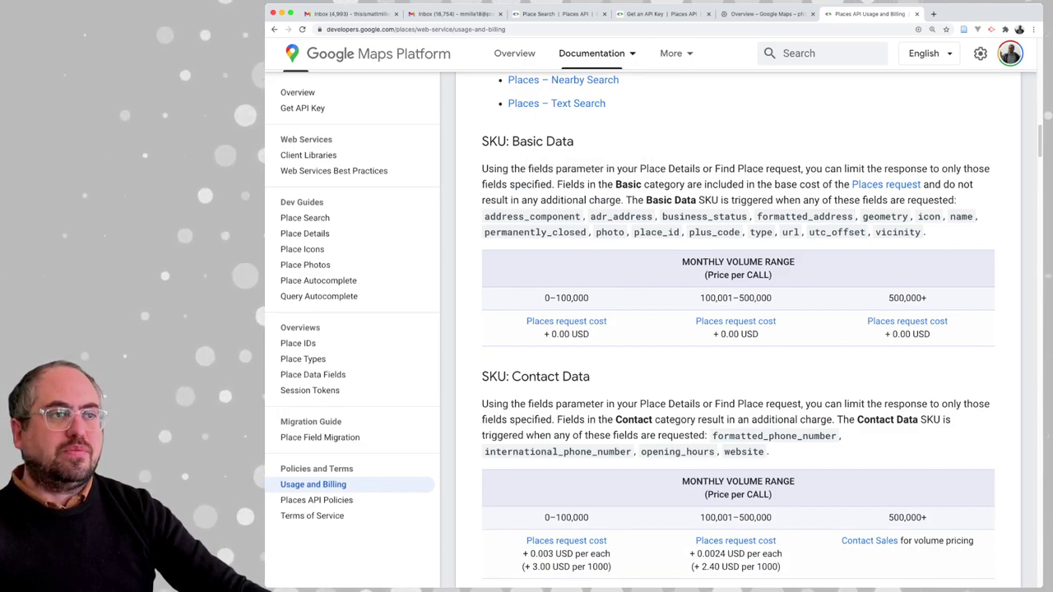
{"action": "left_click_drag", "start_coordinate": [717, 262], "coordinate": [771, 275]}
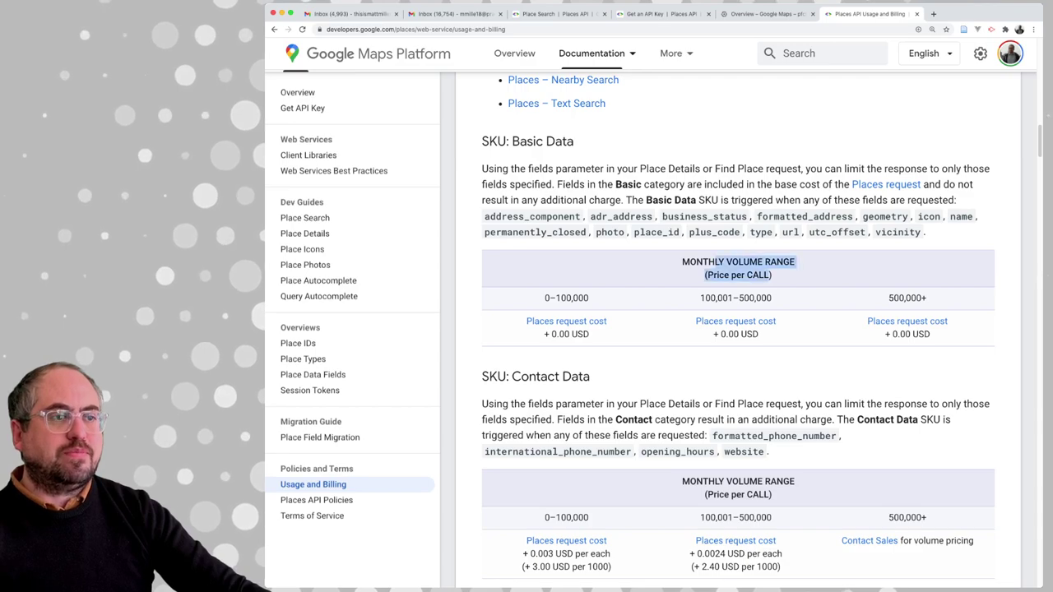
{"action": "scroll", "coordinate": [771, 275], "scroll_direction": "down", "scroll_amount": 2}
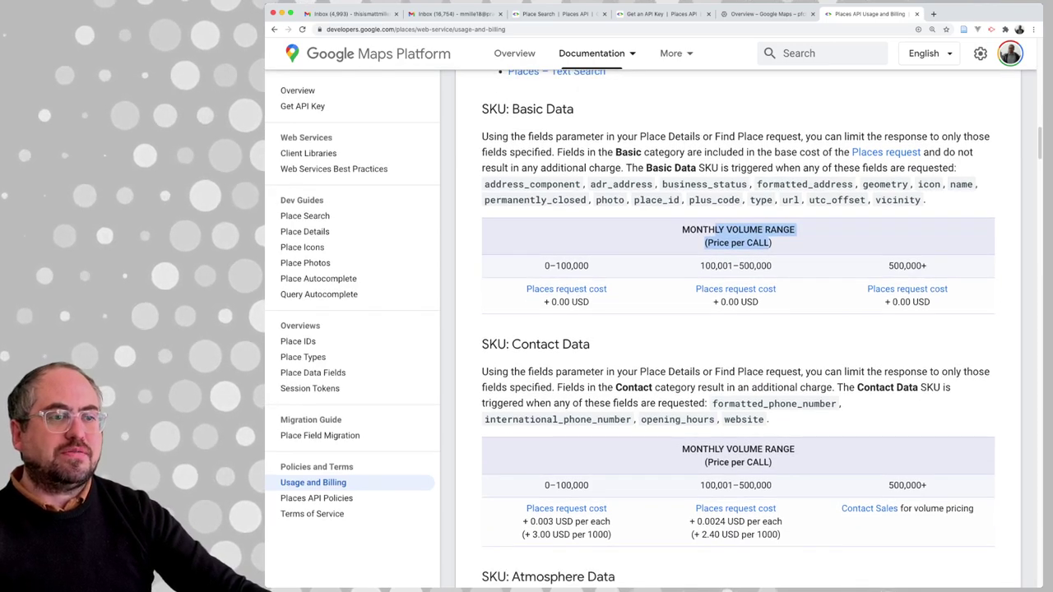
{"action": "scroll", "coordinate": [738, 329], "scroll_direction": "up", "scroll_amount": 1}
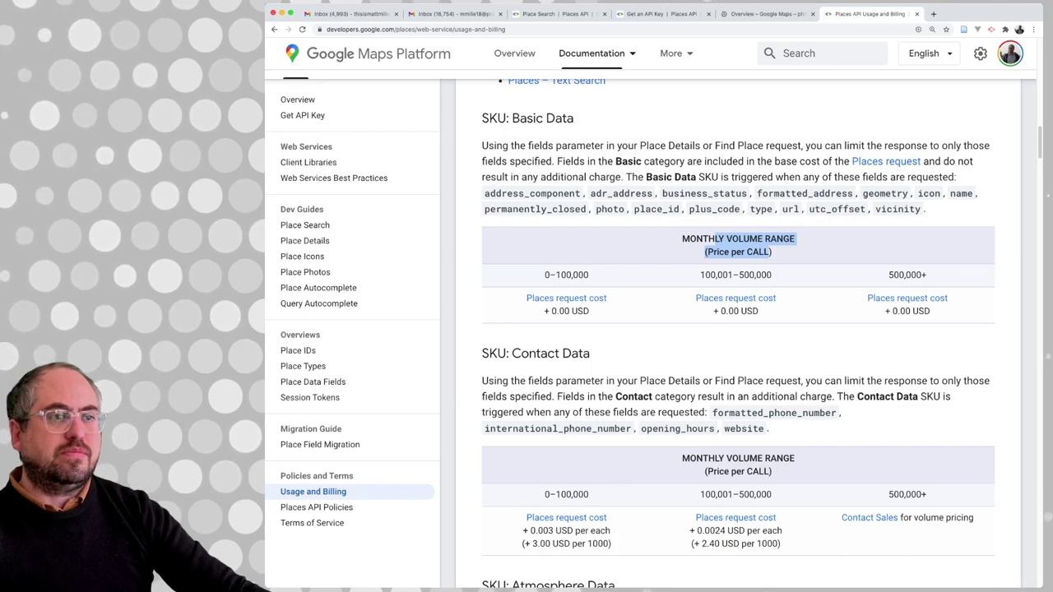
{"action": "scroll", "coordinate": [737, 329], "scroll_direction": "up", "scroll_amount": 3}
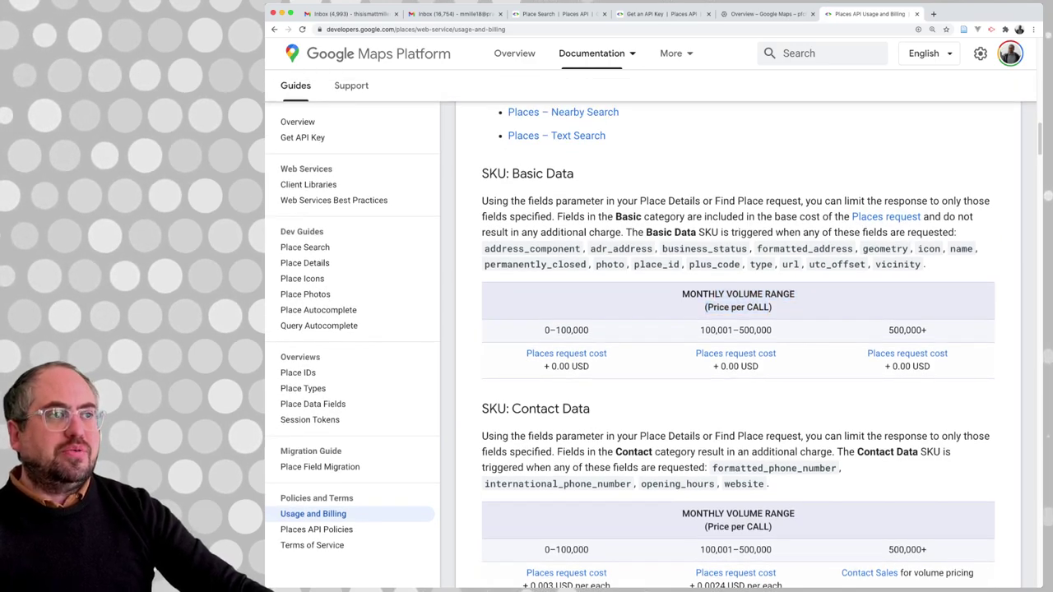
Highlight the Basic Data notes and fields business_status, formatted_address and geometry
{"action": "left_click_drag", "start_coordinate": [648, 216], "coordinate": [738, 216]}
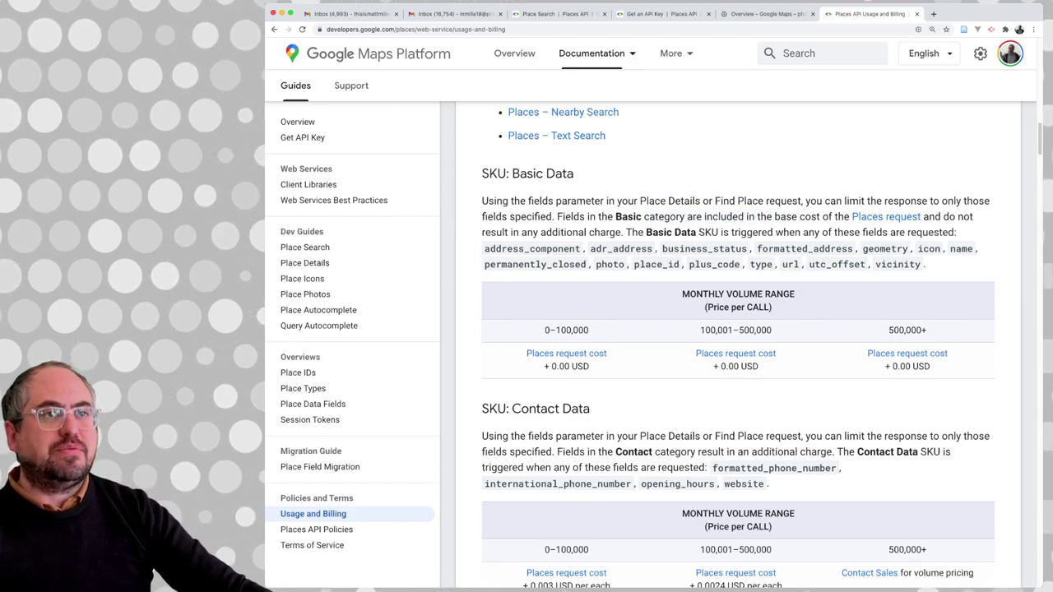
{"action": "left_click_drag", "start_coordinate": [592, 232], "coordinate": [580, 216]}
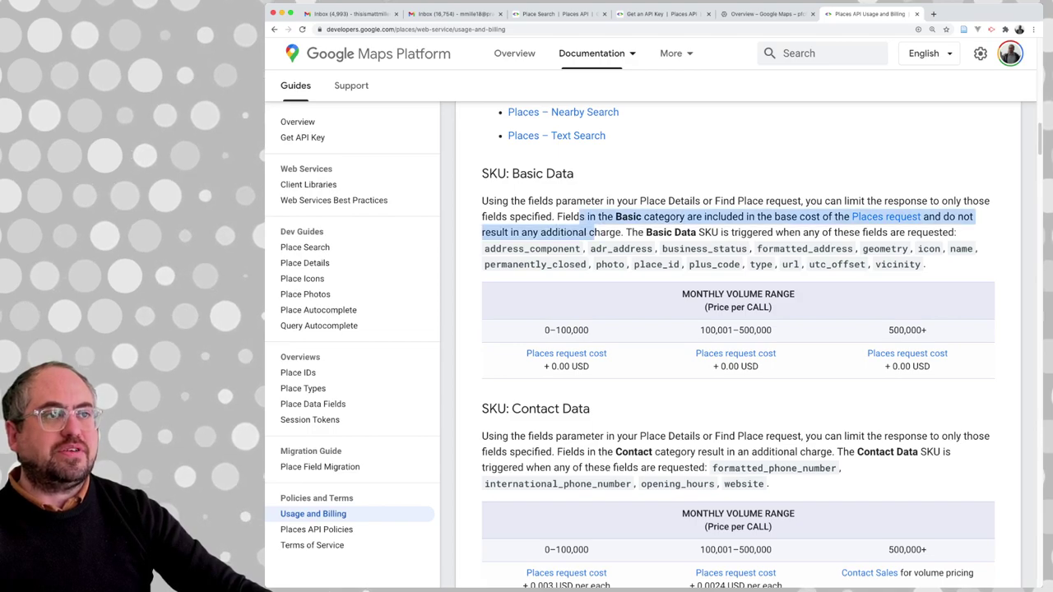
{"action": "left_click_drag", "start_coordinate": [721, 231], "coordinate": [584, 249]}
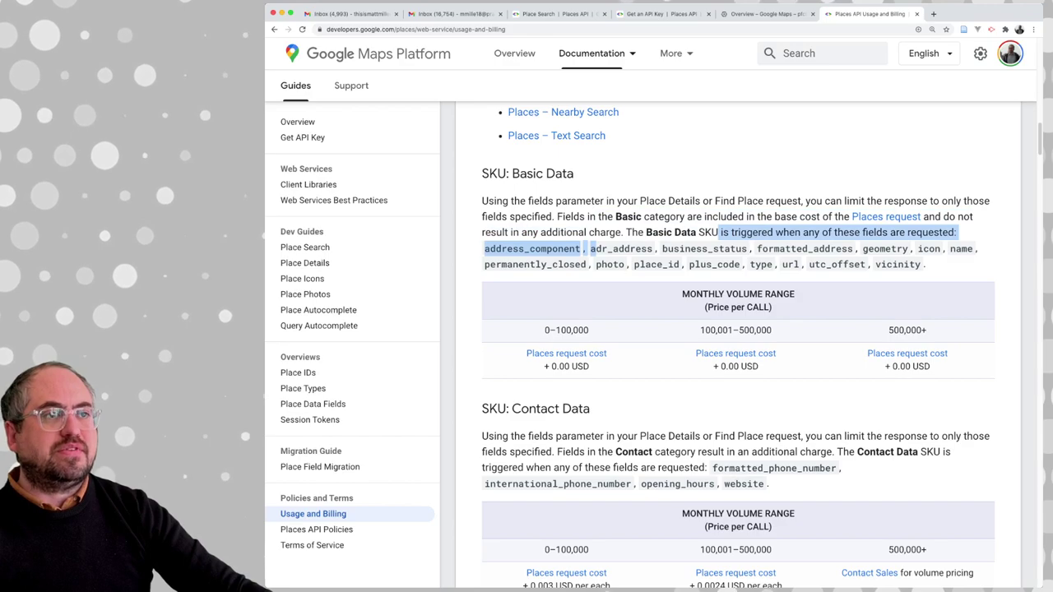
{"action": "double_click", "coordinate": [704, 248]}
{"action": "double_click", "coordinate": [804, 248]}
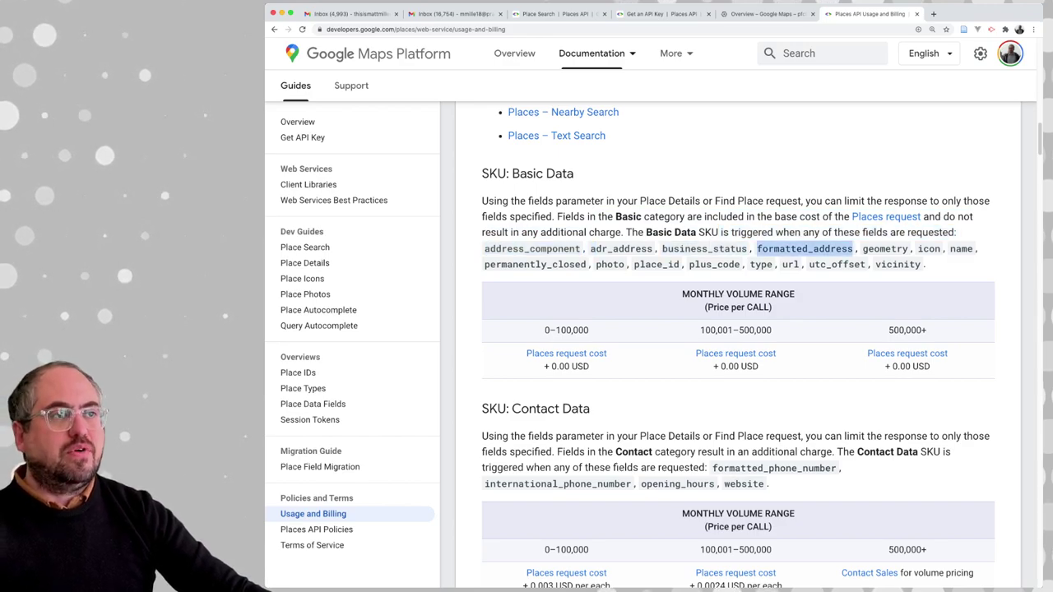
{"action": "left_click_drag", "start_coordinate": [862, 248], "coordinate": [861, 248]}
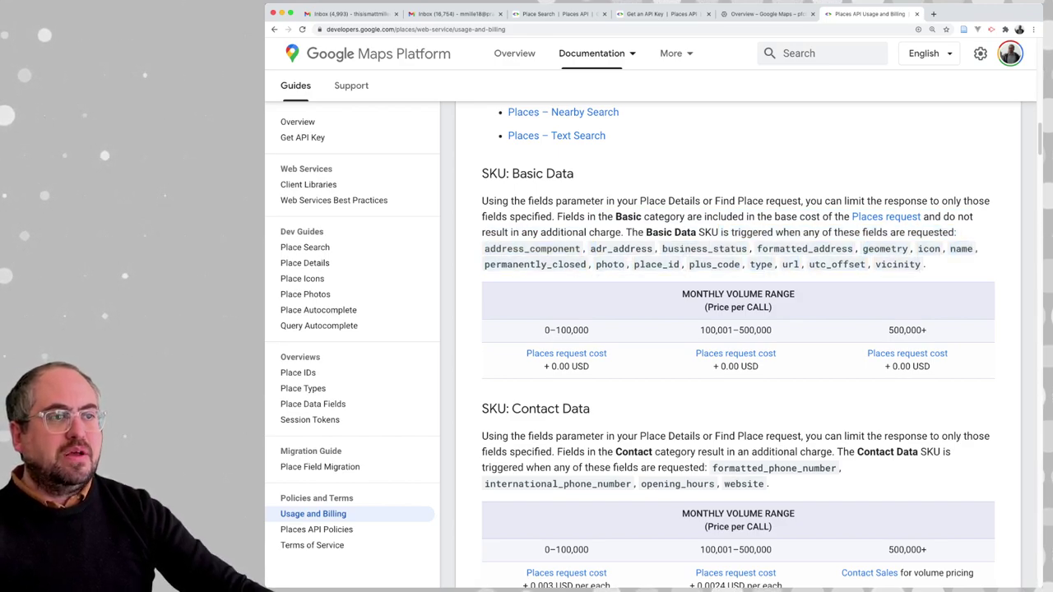
{"action": "scroll", "coordinate": [738, 329], "scroll_direction": "down", "scroll_amount": 1}
{"action": "left_click_drag", "start_coordinate": [727, 289], "coordinate": [771, 302]}
{"action": "scroll", "coordinate": [772, 302], "scroll_direction": "down", "scroll_amount": 2}
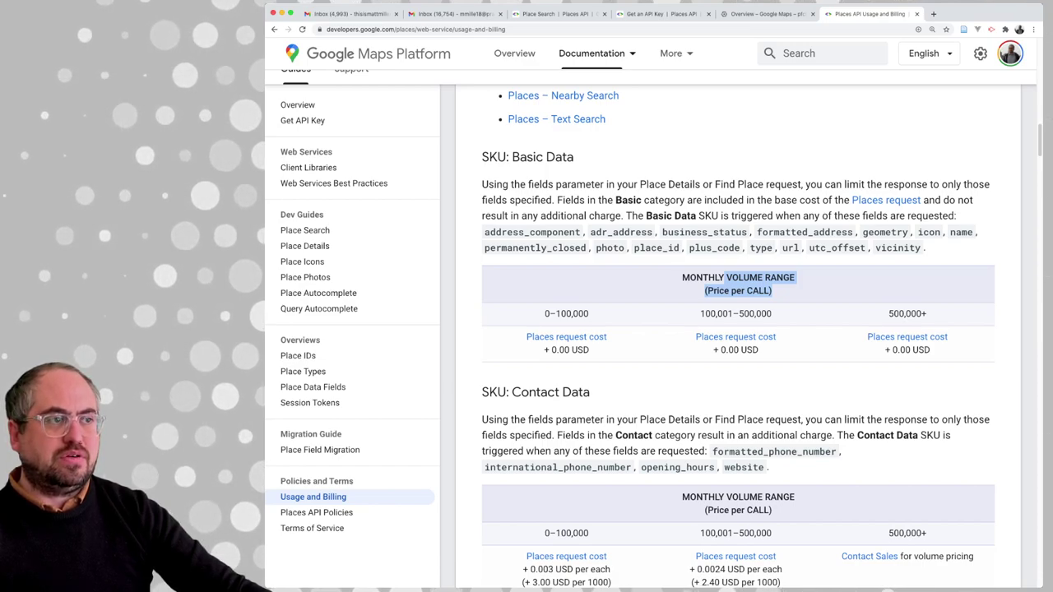
Scroll through the neighbouring SKU sections, including Contact Data pricing
{"action": "scroll", "coordinate": [650, 329], "scroll_direction": "down", "scroll_amount": 1}
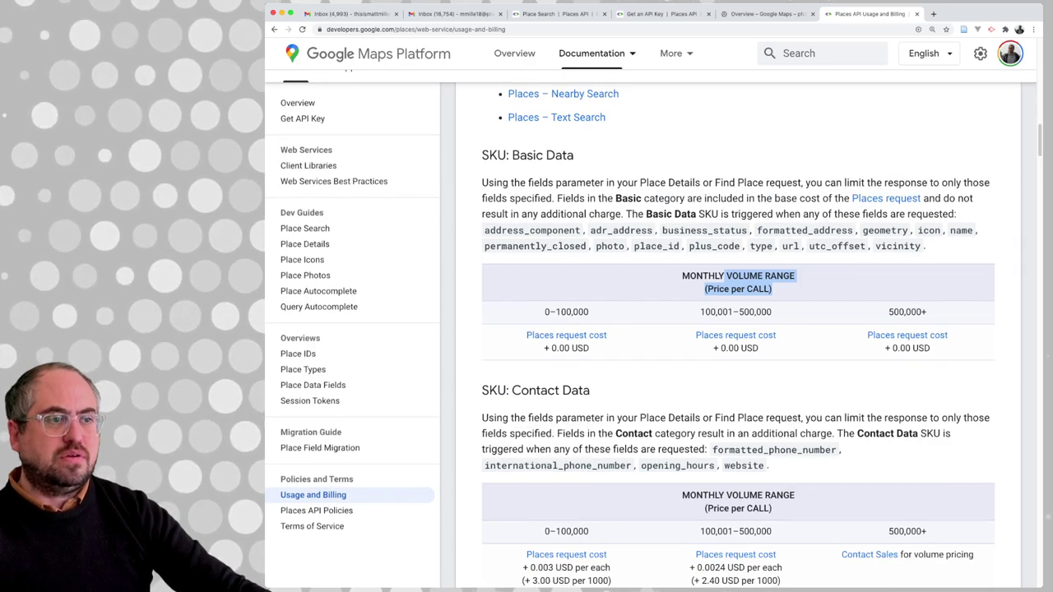
{"action": "scroll", "coordinate": [737, 338], "scroll_direction": "up", "scroll_amount": 5}
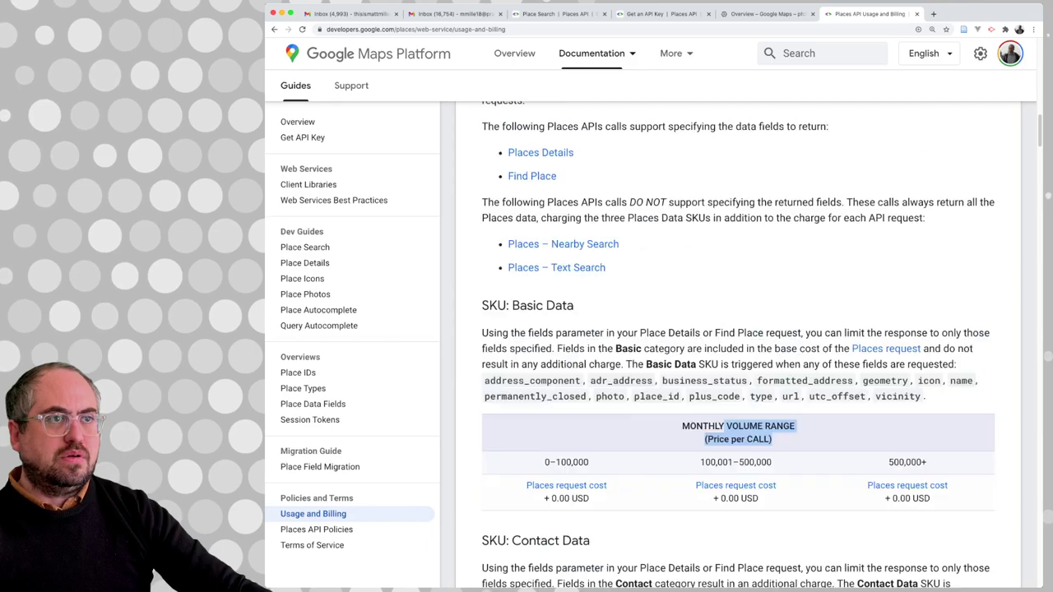
{"action": "scroll", "coordinate": [737, 345], "scroll_direction": "up", "scroll_amount": 5}
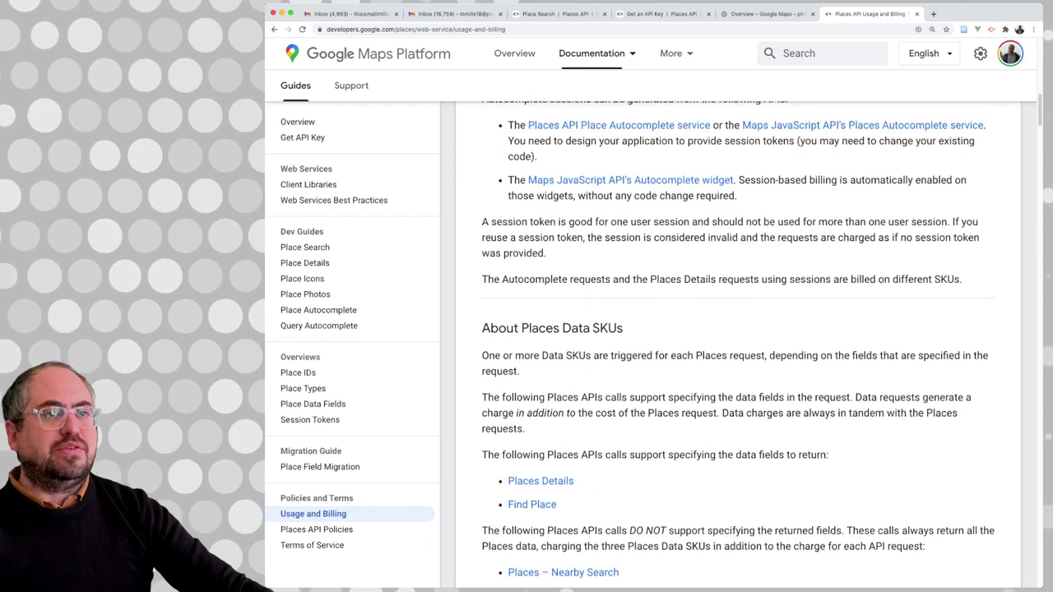
{"action": "scroll", "coordinate": [738, 345], "scroll_direction": "up", "scroll_amount": 3}
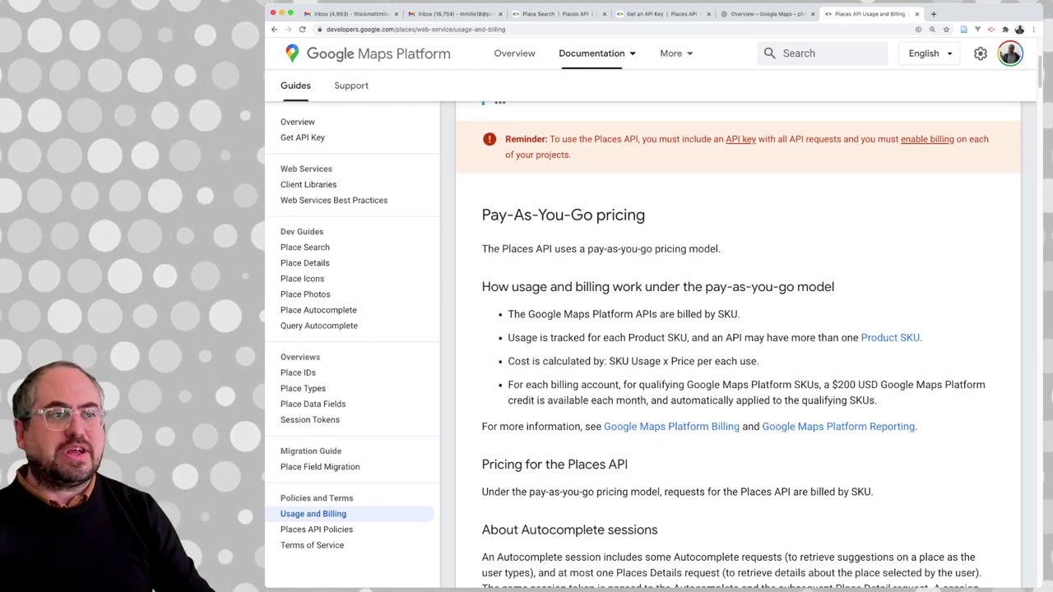
{"action": "scroll", "coordinate": [737, 345], "scroll_direction": "down", "scroll_amount": 3}
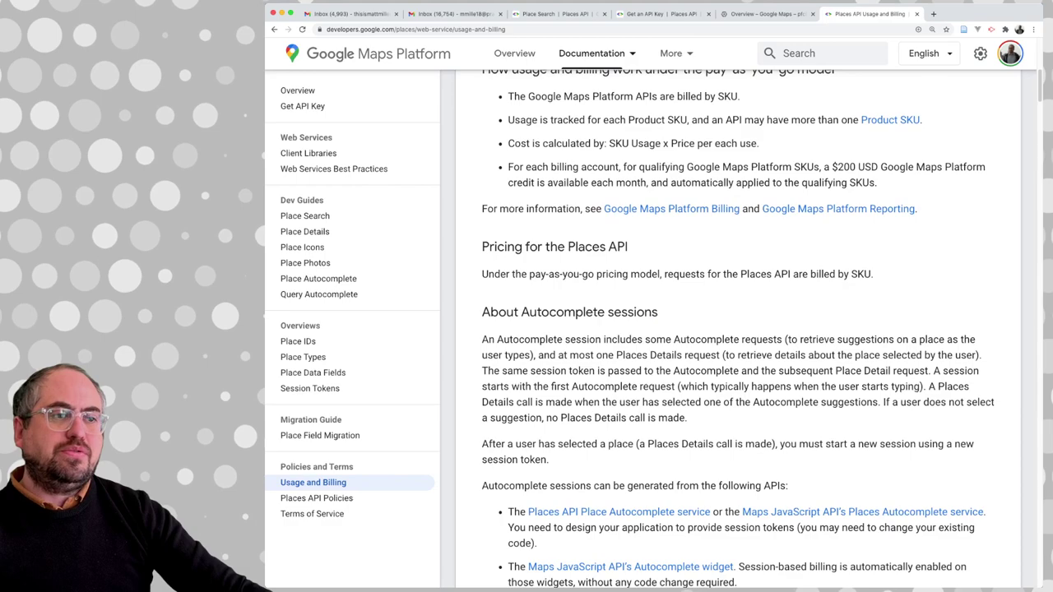
{"action": "scroll", "coordinate": [738, 345], "scroll_direction": "down", "scroll_amount": 7}
{"action": "scroll", "coordinate": [738, 345], "scroll_direction": "down", "scroll_amount": 6}
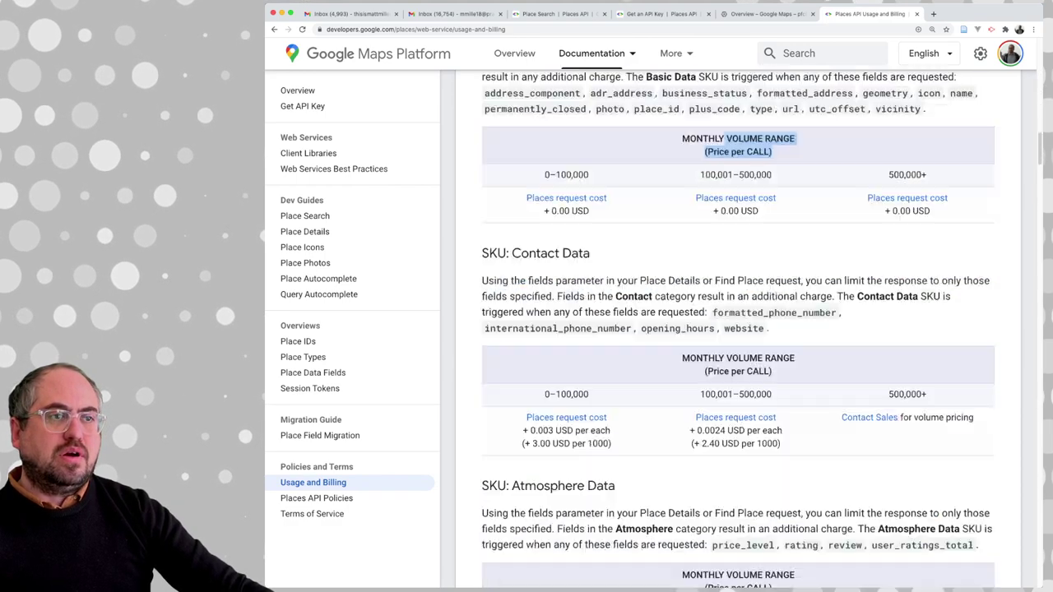
{"action": "scroll", "coordinate": [737, 345], "scroll_direction": "up", "scroll_amount": 1}
{"action": "left_click_drag", "start_coordinate": [727, 197], "coordinate": [771, 211]}
Check the Places request cost table, go back, then return to the Cloud Console Places API tab
{"action": "left_click", "coordinate": [566, 256]}
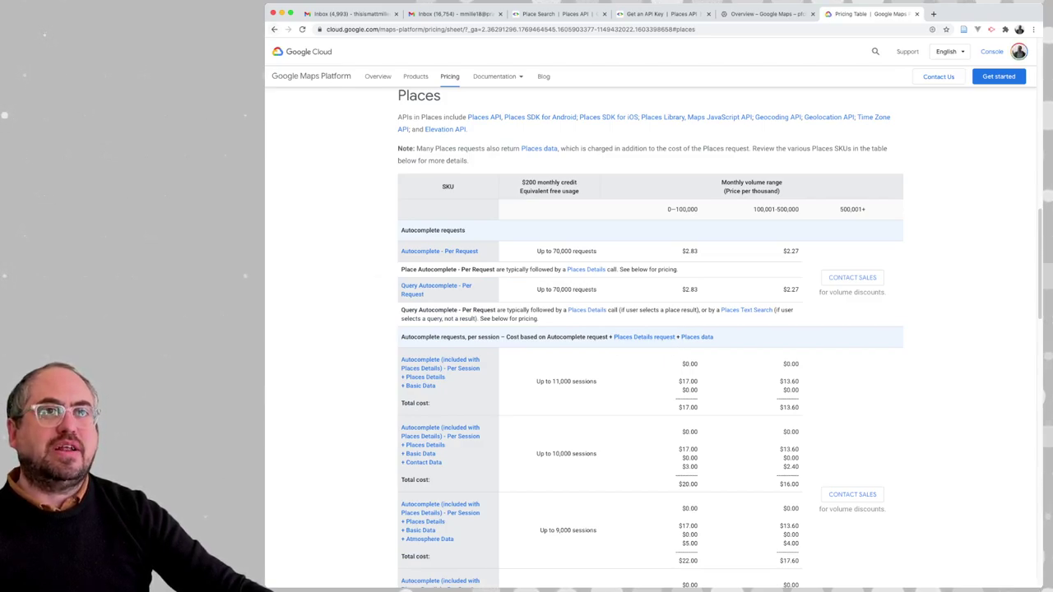
{"action": "left_click", "coordinate": [274, 29]}
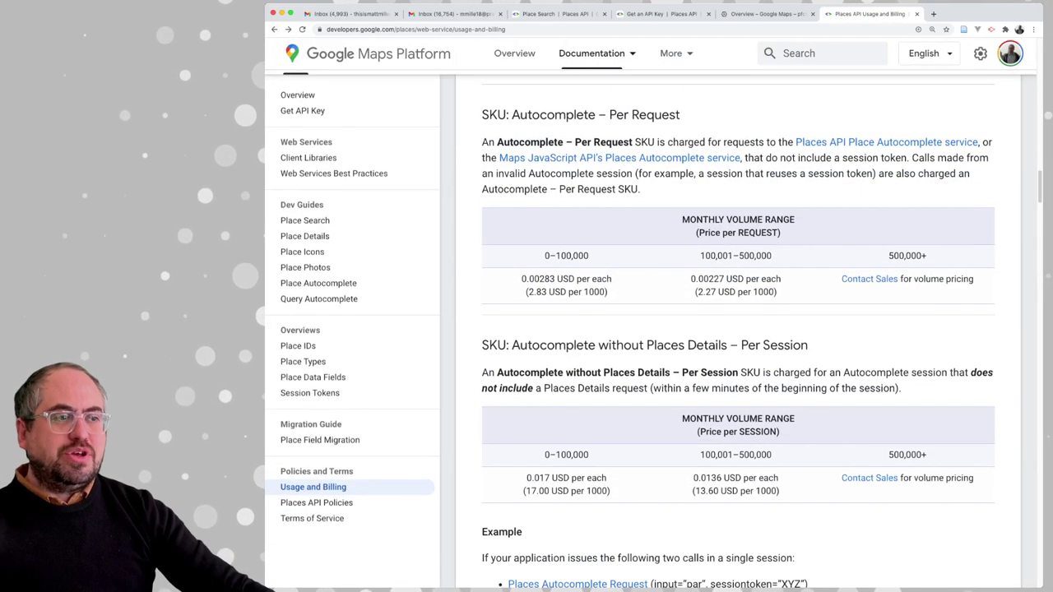
{"action": "scroll", "coordinate": [738, 329], "scroll_direction": "up", "scroll_amount": 5}
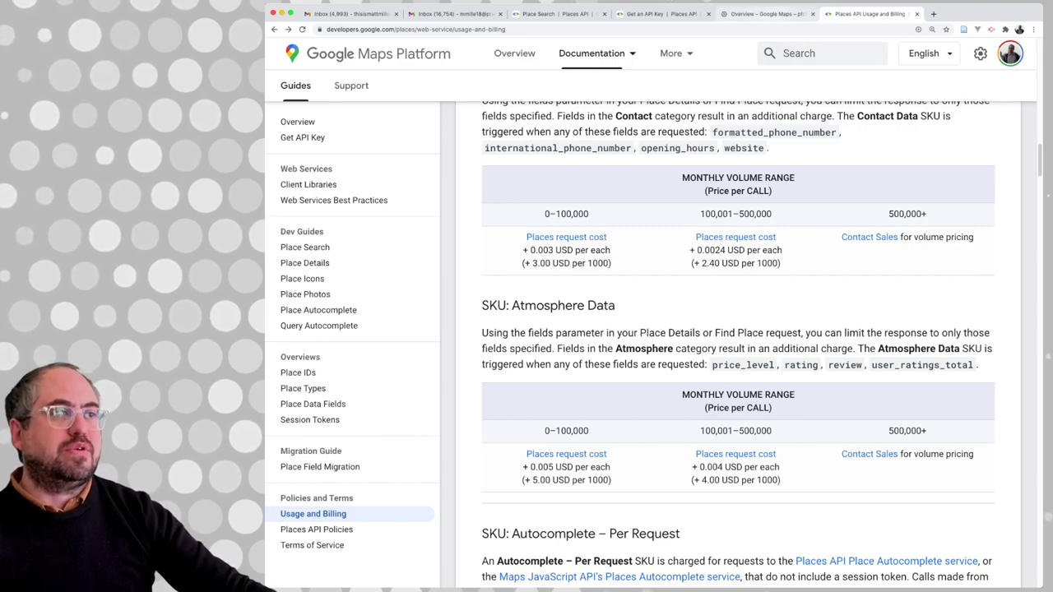
{"action": "scroll", "coordinate": [737, 346], "scroll_direction": "up", "scroll_amount": 15}
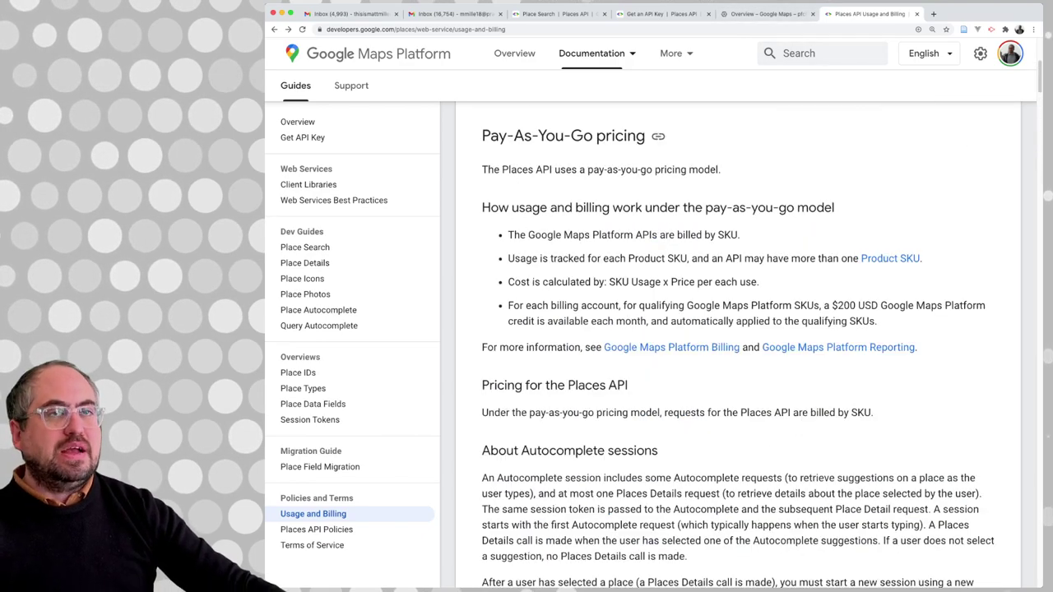
{"action": "scroll", "coordinate": [737, 345], "scroll_direction": "up", "scroll_amount": 4}
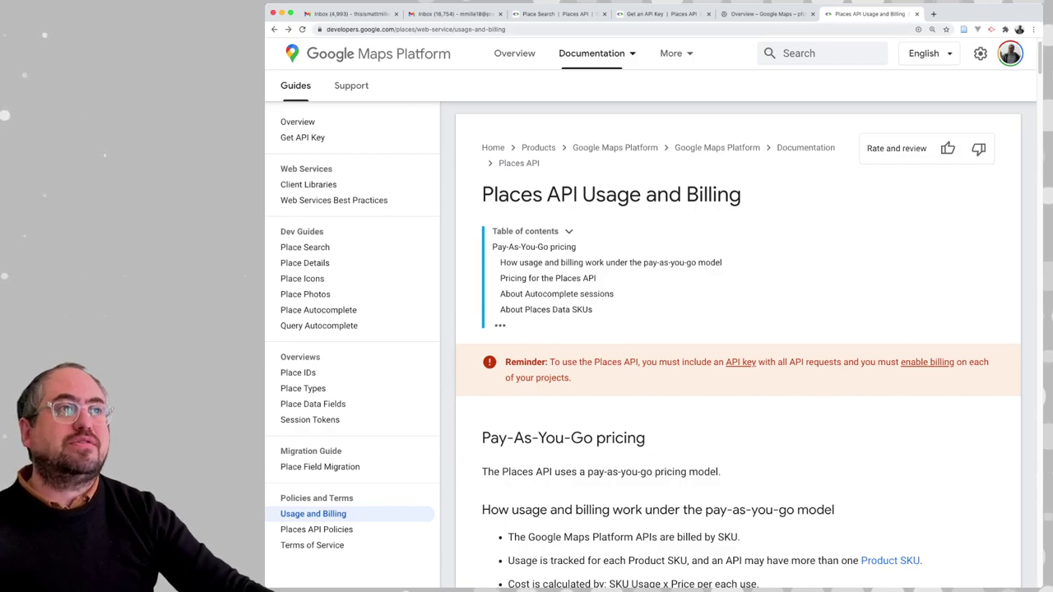
{"action": "left_click", "coordinate": [765, 14]}
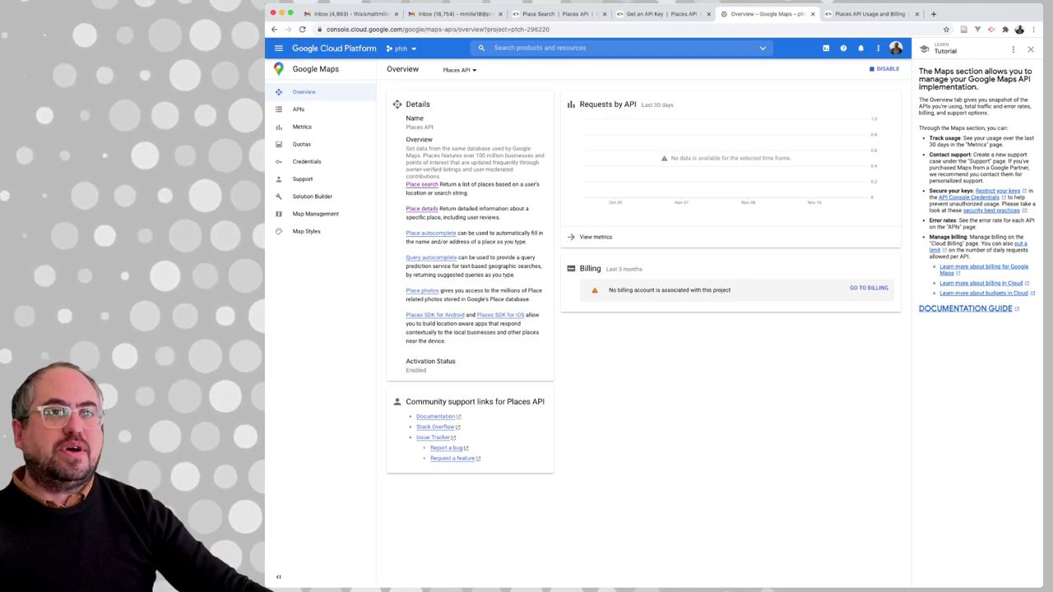
From Credentials, start the OAuth consent screen setup with user type External
{"action": "left_click", "coordinate": [306, 161]}
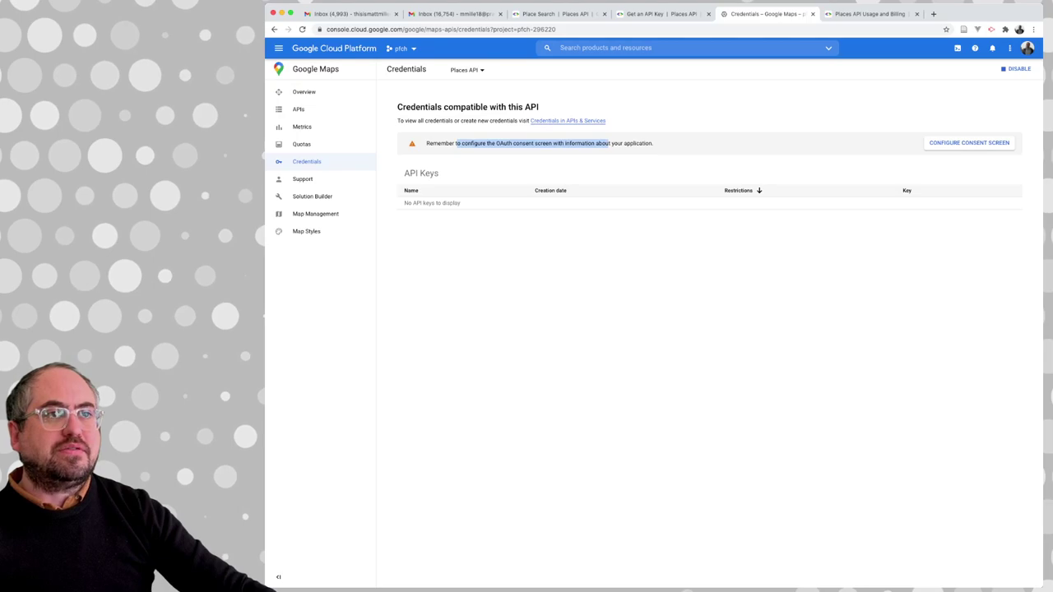
{"action": "left_click", "coordinate": [969, 143]}
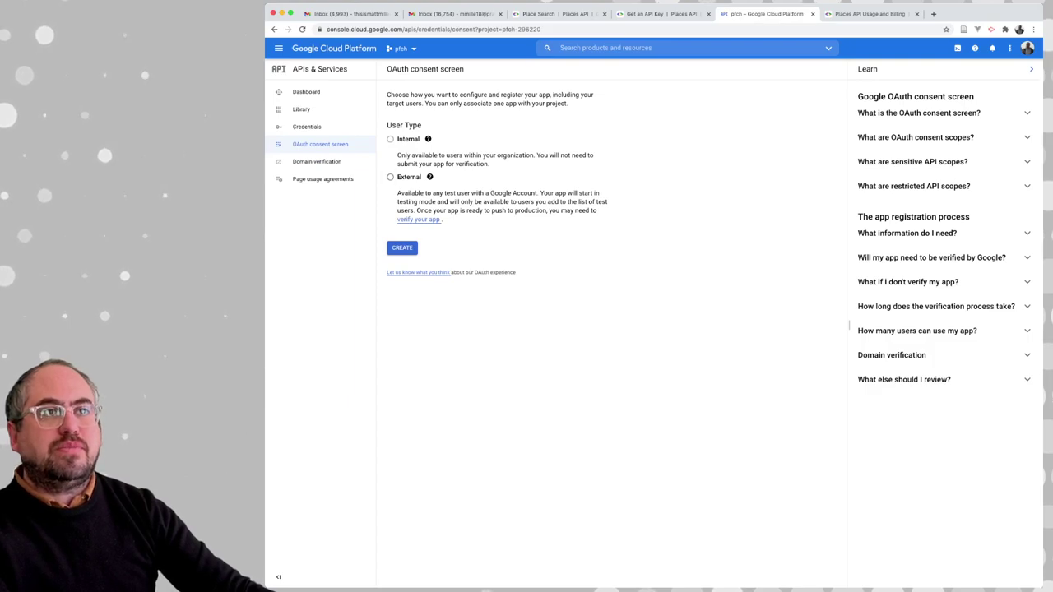
{"action": "mouse_move", "coordinate": [427, 139]}
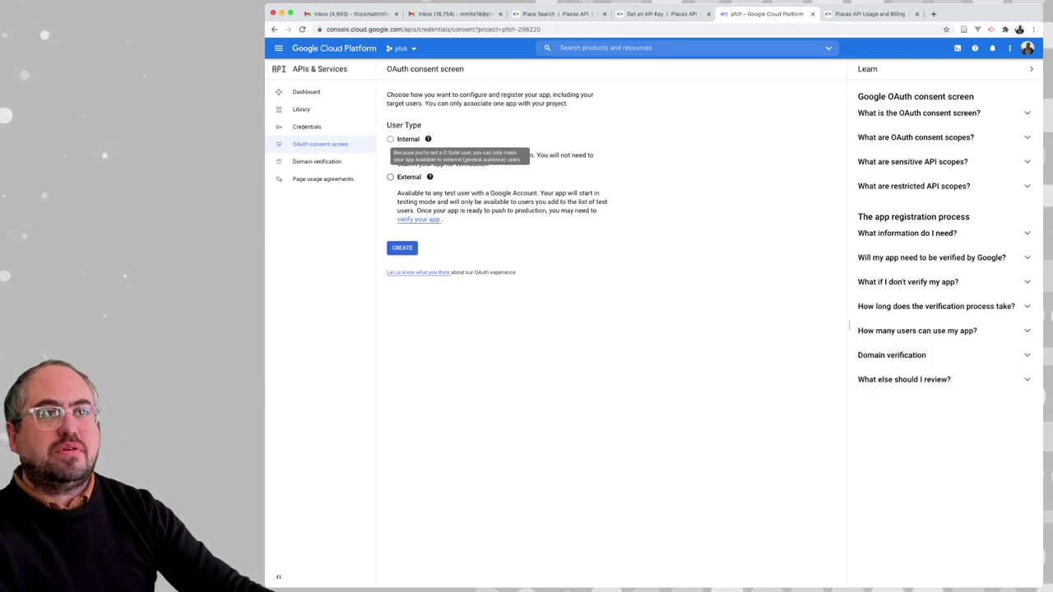
{"action": "left_click", "coordinate": [390, 176]}
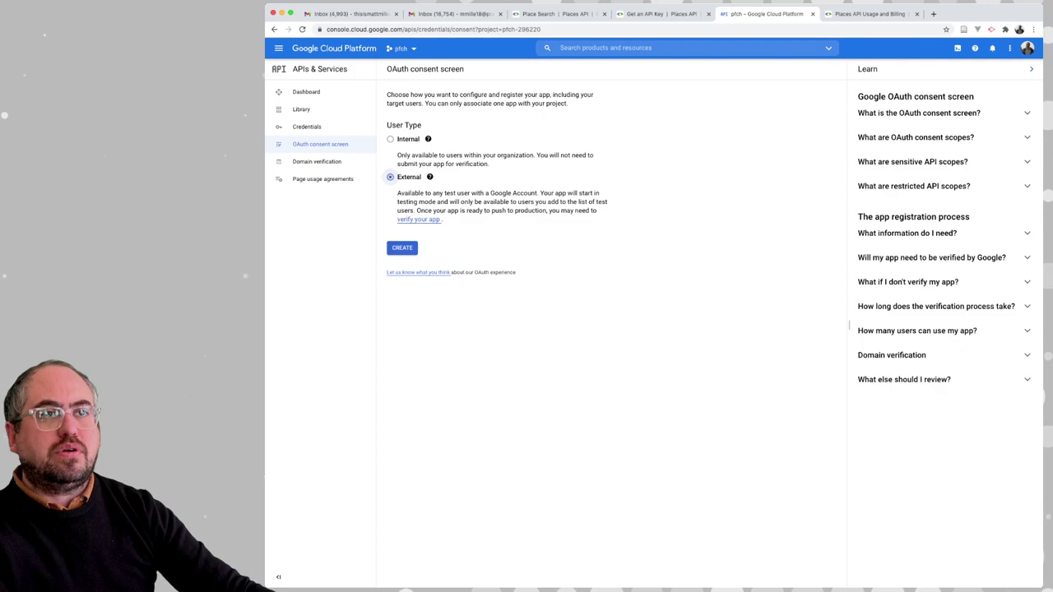
{"action": "left_click", "coordinate": [402, 248]}
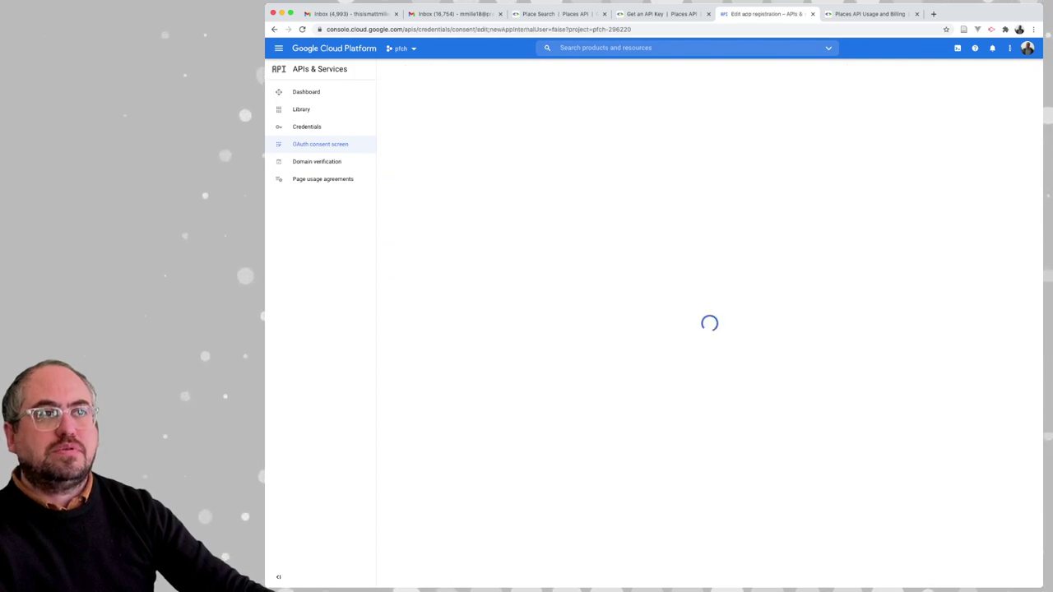
Name the app 'PFCH Demo' and pick the account email as user support email
{"action": "left_click", "coordinate": [497, 183]}
{"action": "type", "text": "PFC"}
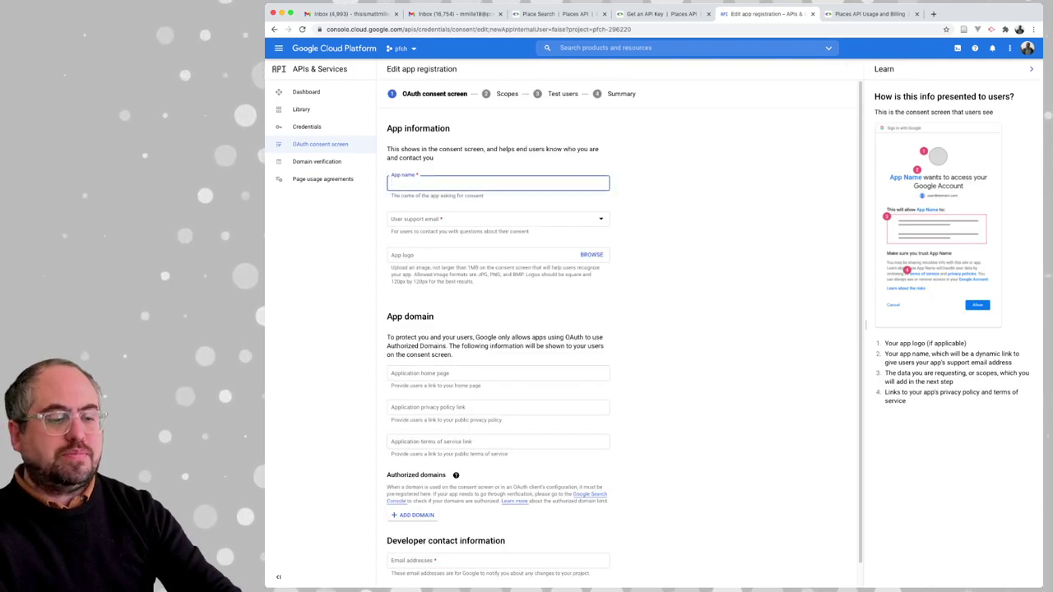
{"action": "type", "text": "H Demo"}
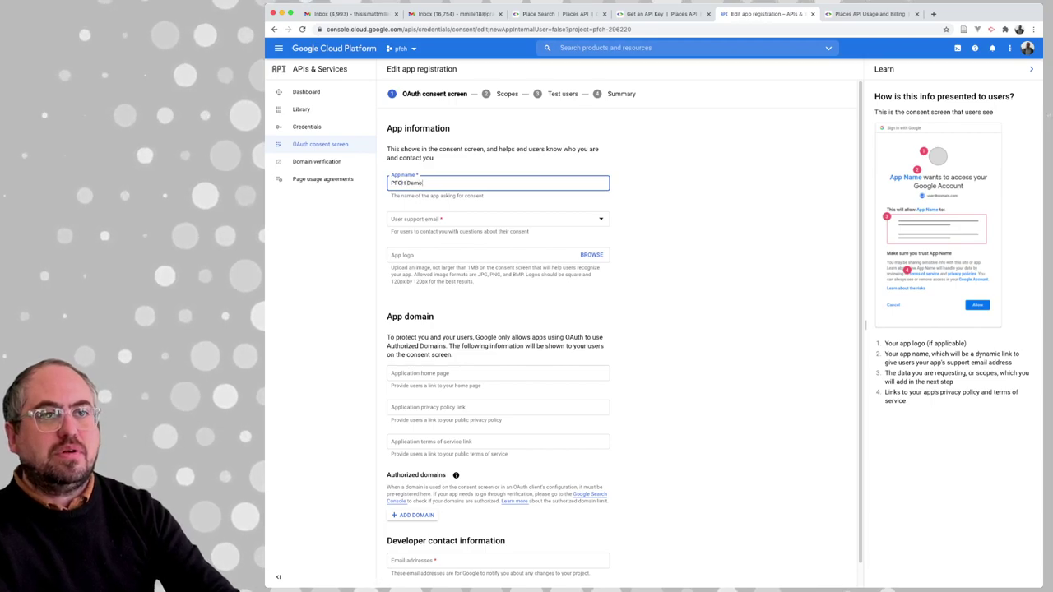
{"action": "key", "text": "Tab"}
{"action": "key", "text": "Down"}
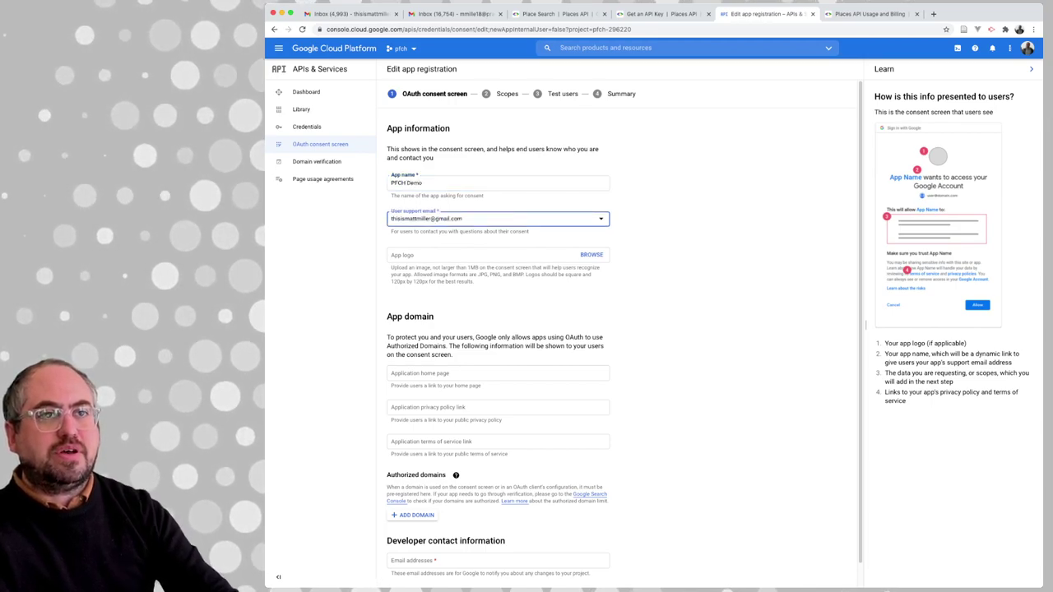
{"action": "scroll", "coordinate": [498, 329], "scroll_direction": "down", "scroll_amount": 1}
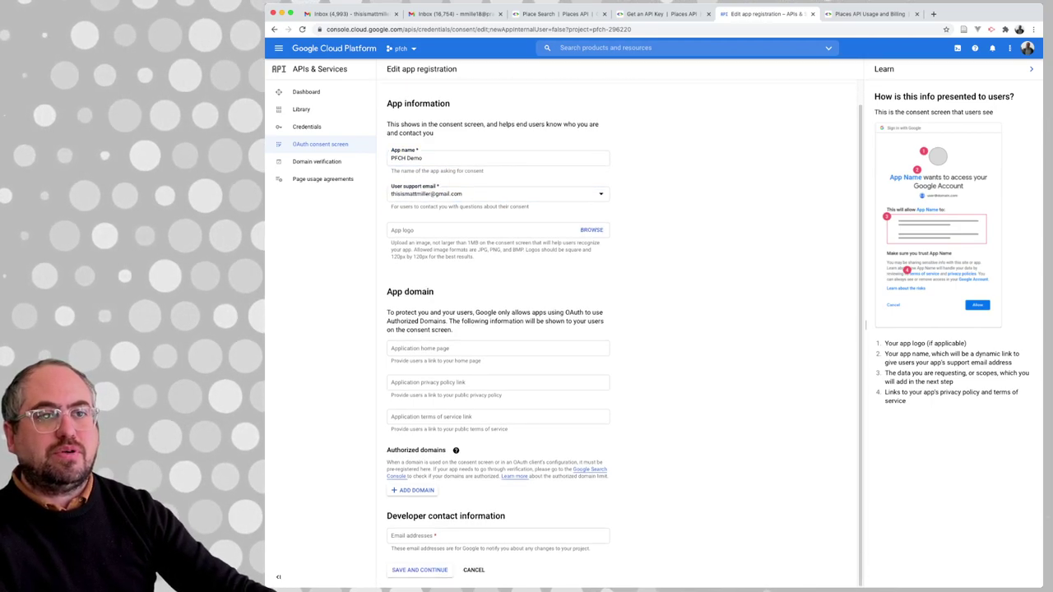
{"action": "key", "text": "Tab"}
{"action": "type", "text": "pfch."}
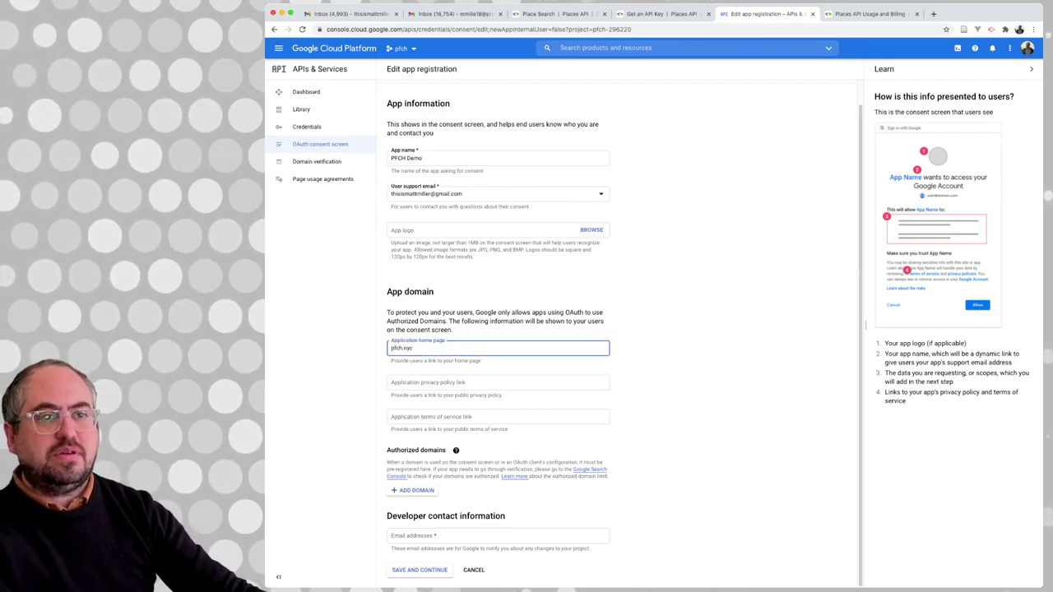
{"action": "type", "text": "nyc"}
{"action": "key", "text": "Tab"}
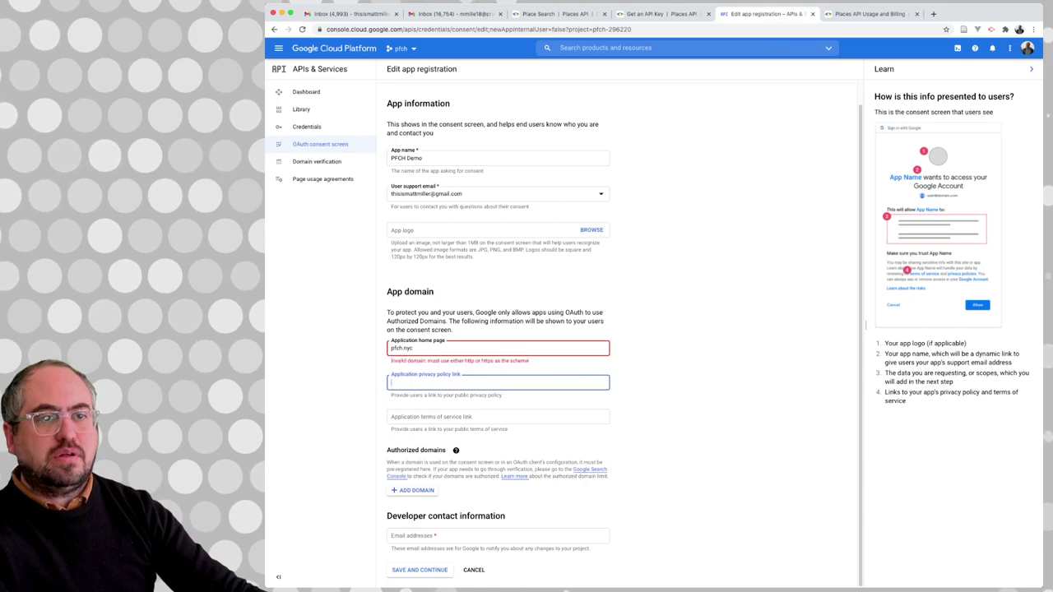
{"action": "left_click", "coordinate": [414, 348]}
{"action": "key", "text": "super+a"}
{"action": "key", "text": "BackSpace"}
{"action": "type", "text": "https://pfch.nyc"}
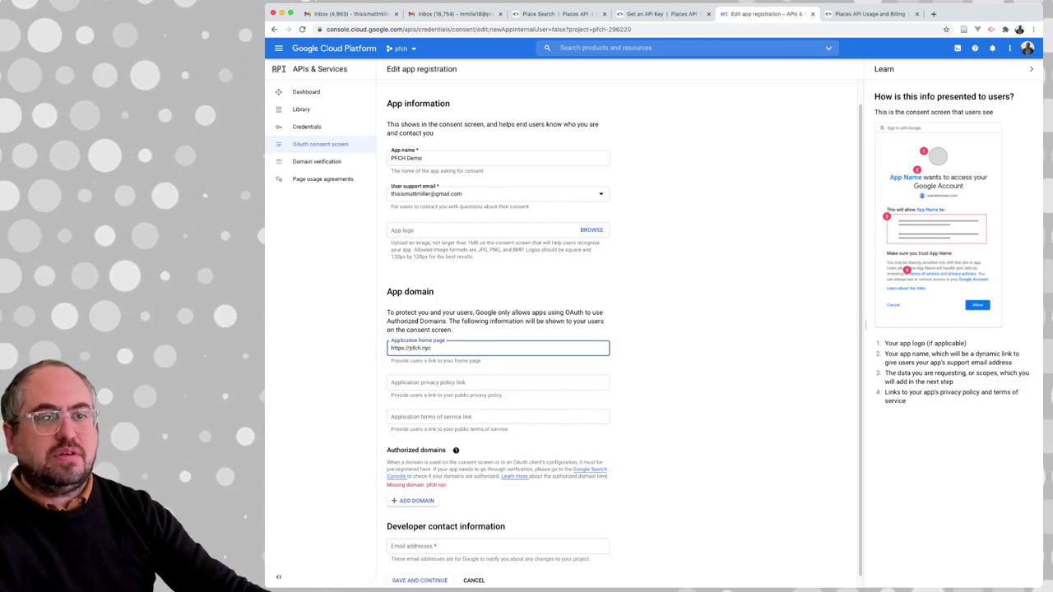
{"action": "scroll", "coordinate": [497, 329], "scroll_direction": "down", "scroll_amount": 1}
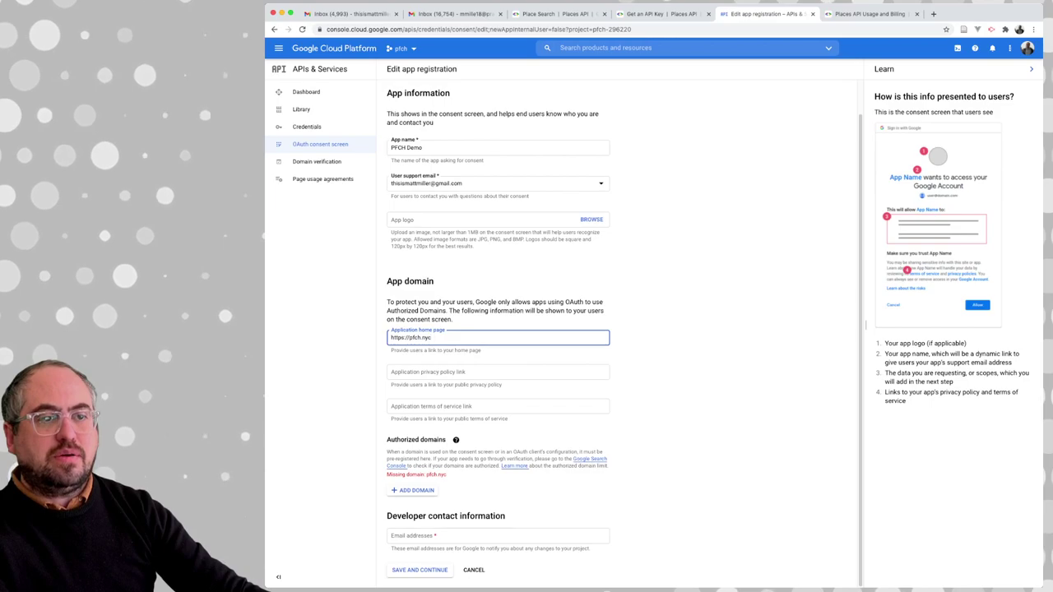
Add authorized domain pfch.nyc, enter the developer contact email, and save the app information
{"action": "left_click", "coordinate": [412, 491]}
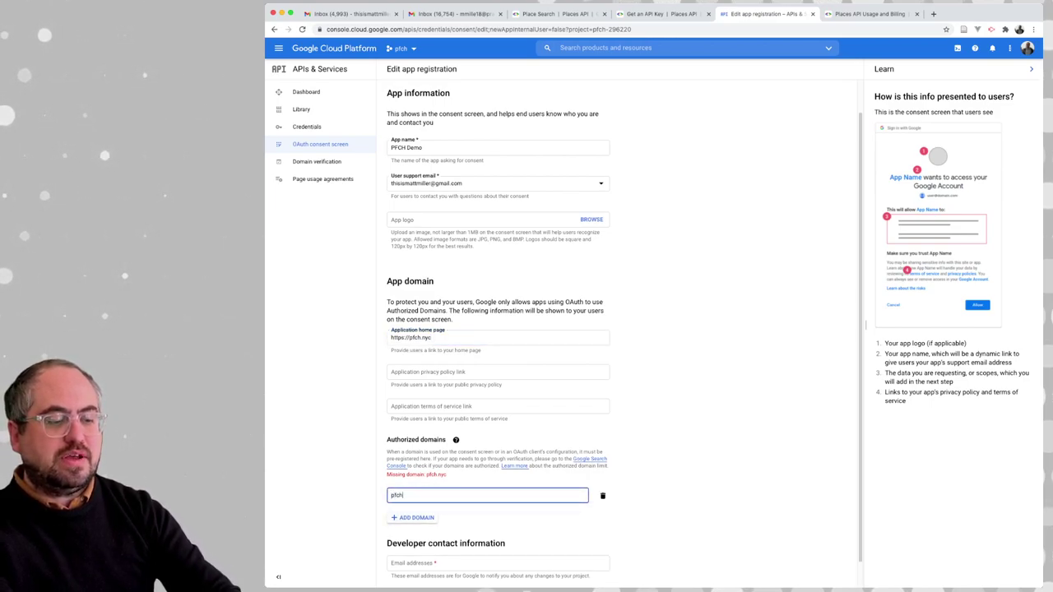
{"action": "type", "text": "pfch.nyx"}
{"action": "key", "text": "BackSpace"}
{"action": "type", "text": "c"}
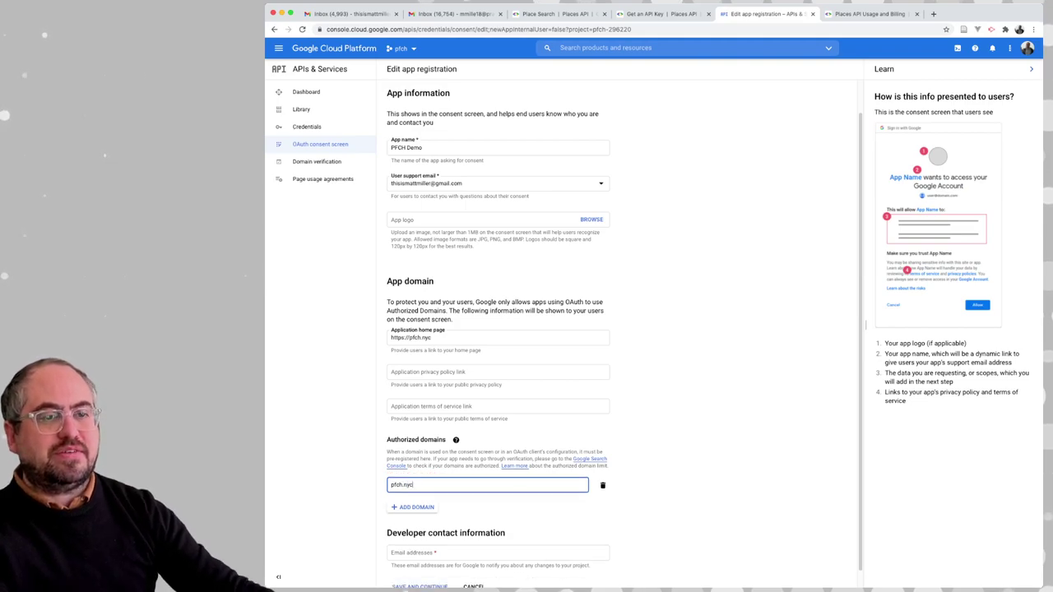
{"action": "key", "text": "Tab"}
{"action": "scroll", "coordinate": [624, 340], "scroll_direction": "down", "scroll_amount": 1}
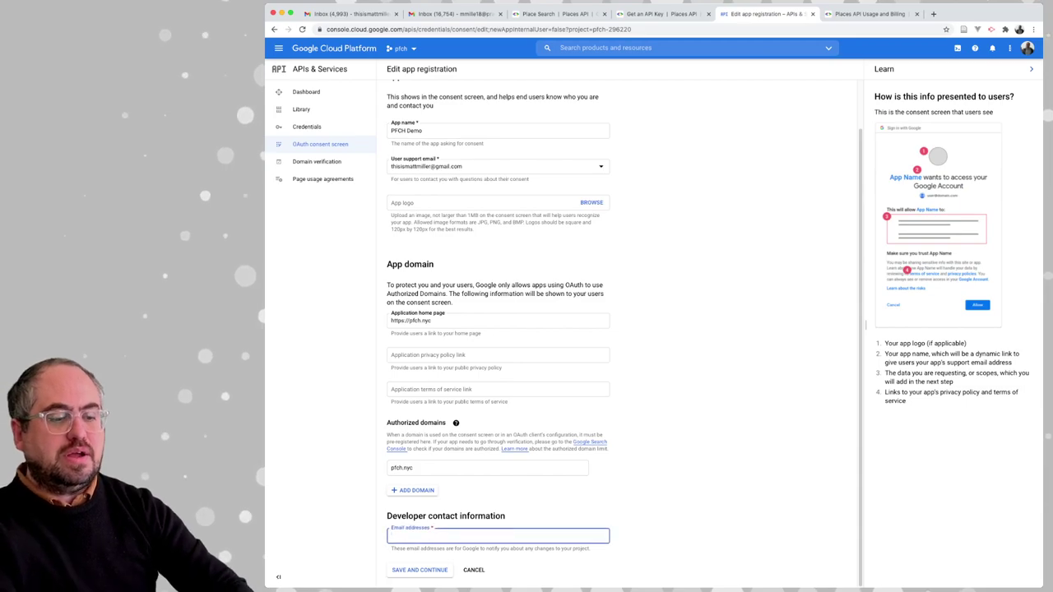
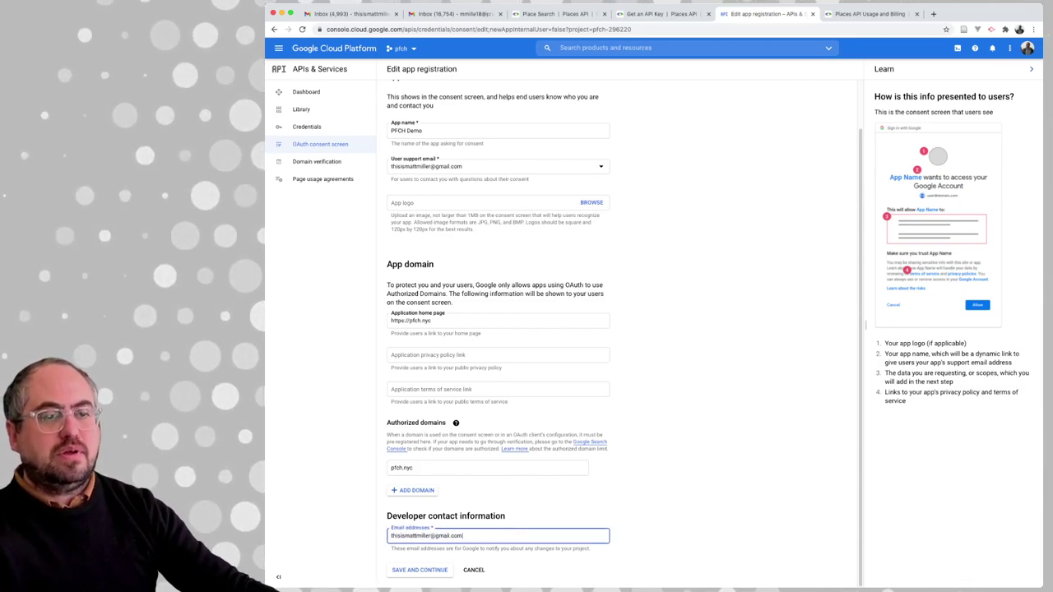
{"action": "key", "text": "Return"}
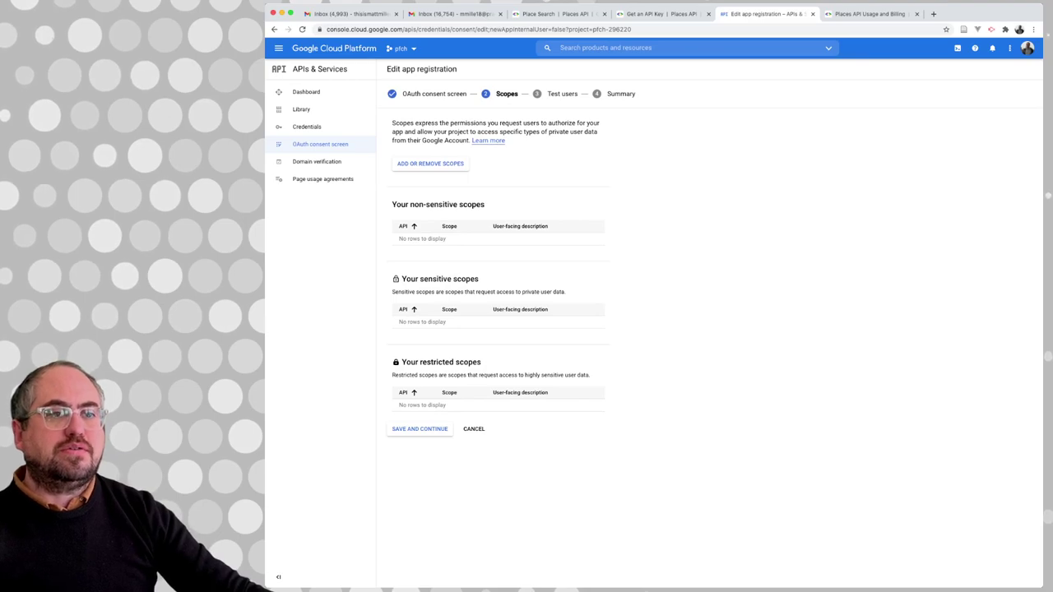
Skip Scopes and Test users, return to the dashboard, and open the Credentials page
{"action": "left_click", "coordinate": [420, 428]}
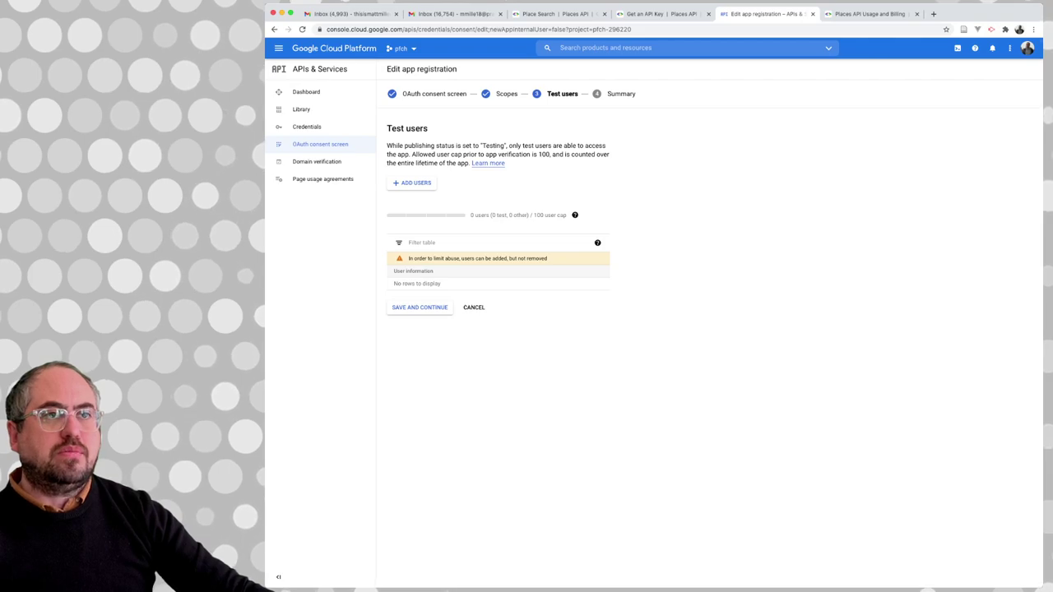
{"action": "left_click", "coordinate": [420, 307]}
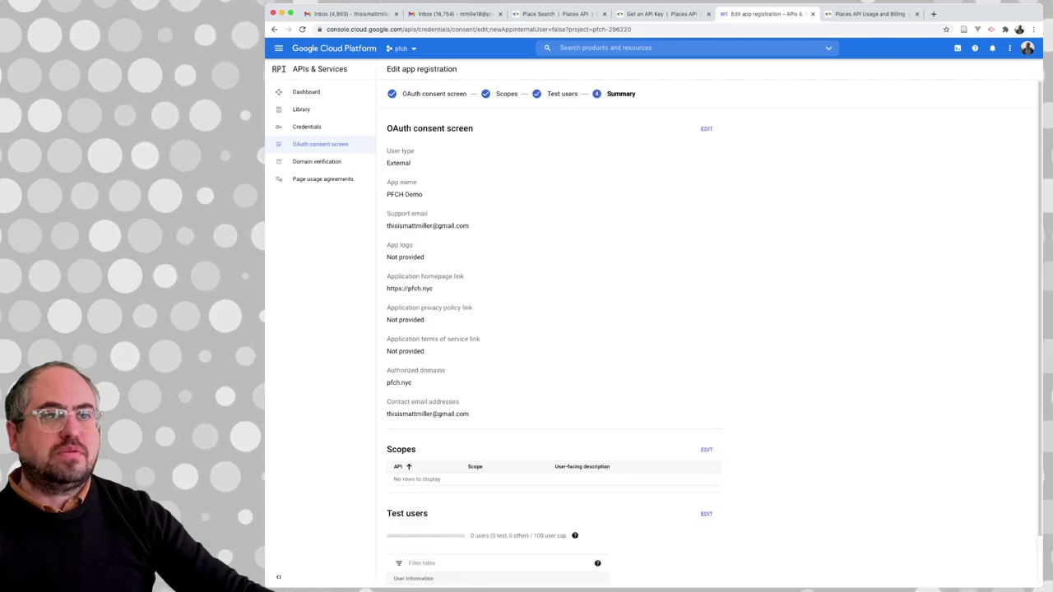
{"action": "scroll", "coordinate": [654, 329], "scroll_direction": "down", "scroll_amount": 2}
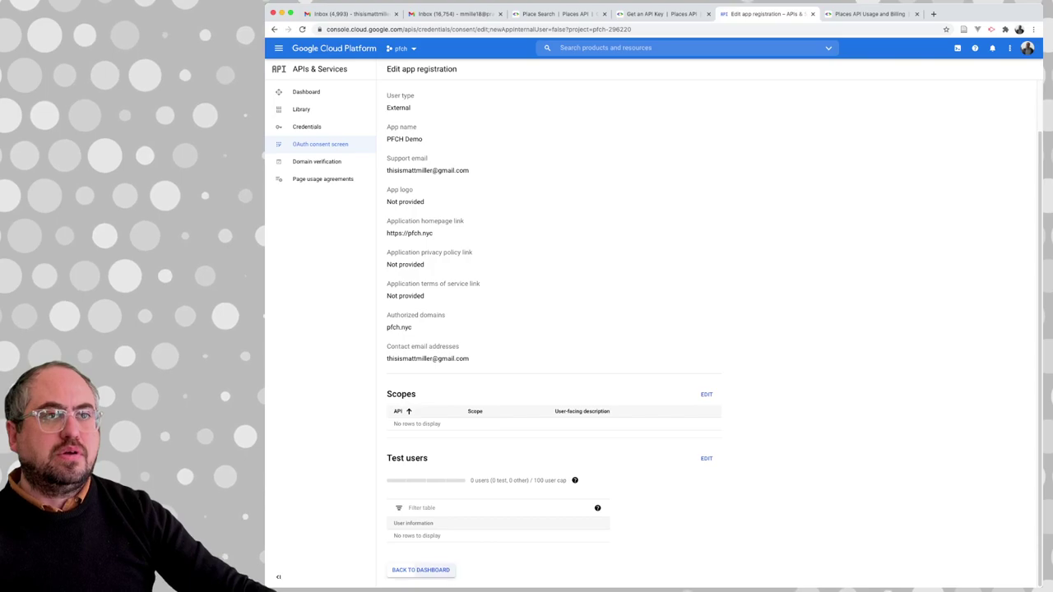
{"action": "left_click", "coordinate": [420, 570]}
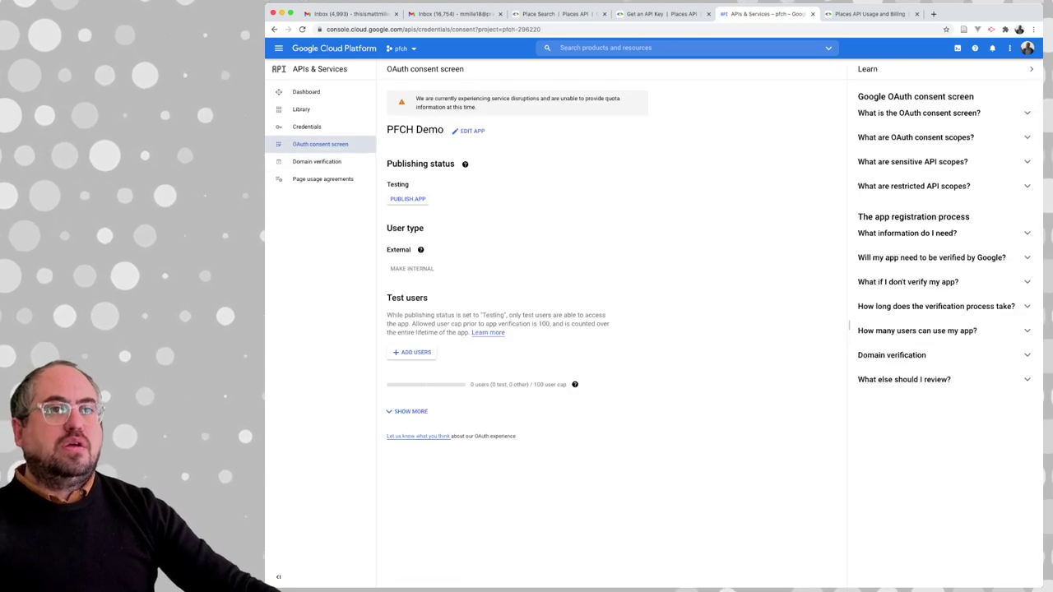
{"action": "left_click", "coordinate": [307, 126]}
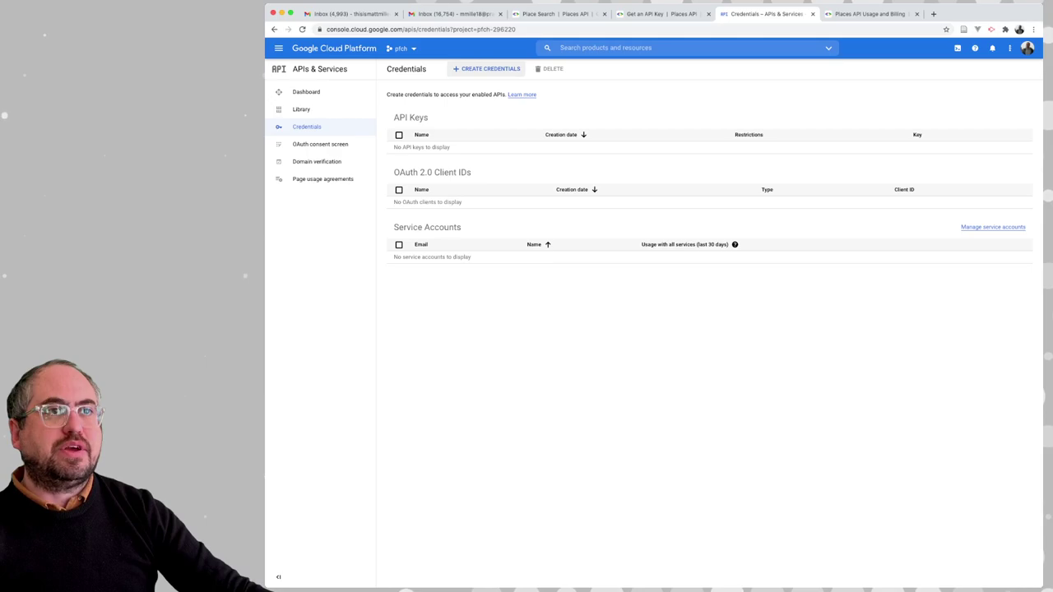
Create a new API key and copy its value to the clipboard
{"action": "left_click", "coordinate": [490, 69]}
{"action": "left_click", "coordinate": [473, 91]}
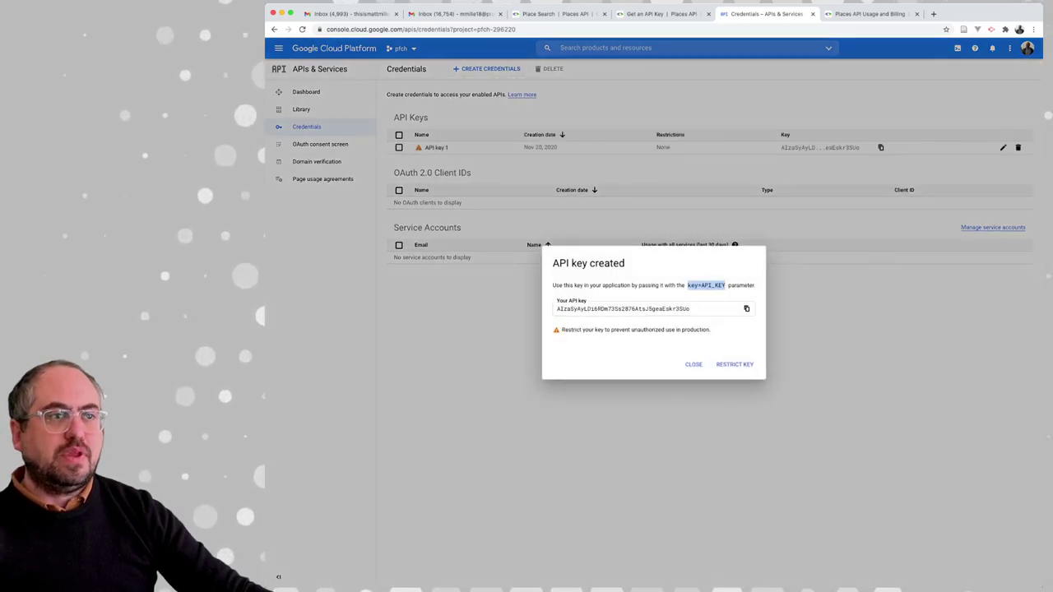
{"action": "left_click", "coordinate": [623, 308]}
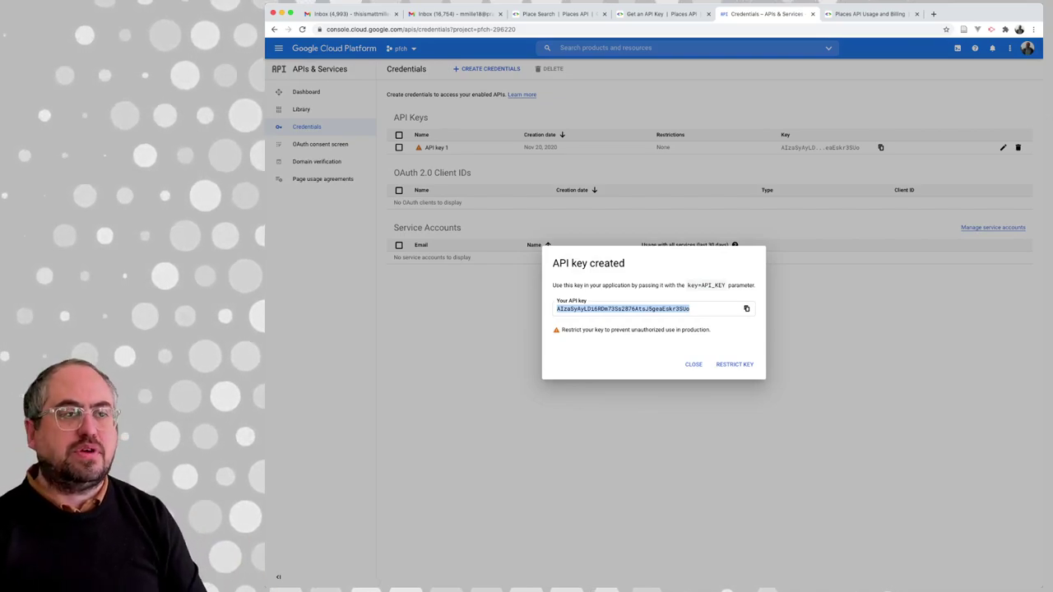
{"action": "left_click", "coordinate": [746, 309]}
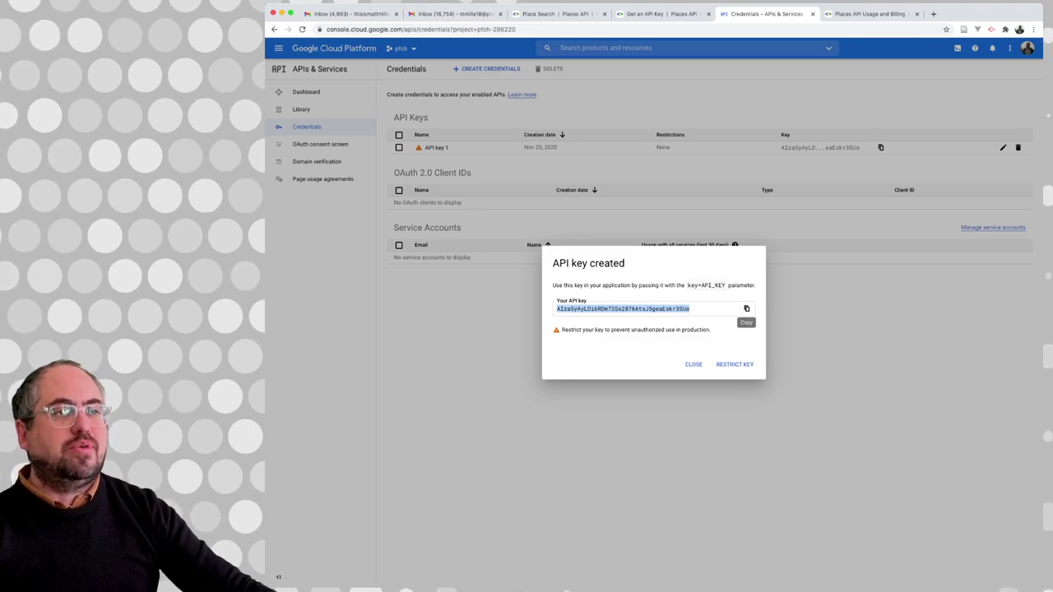
{"action": "left_click", "coordinate": [745, 308]}
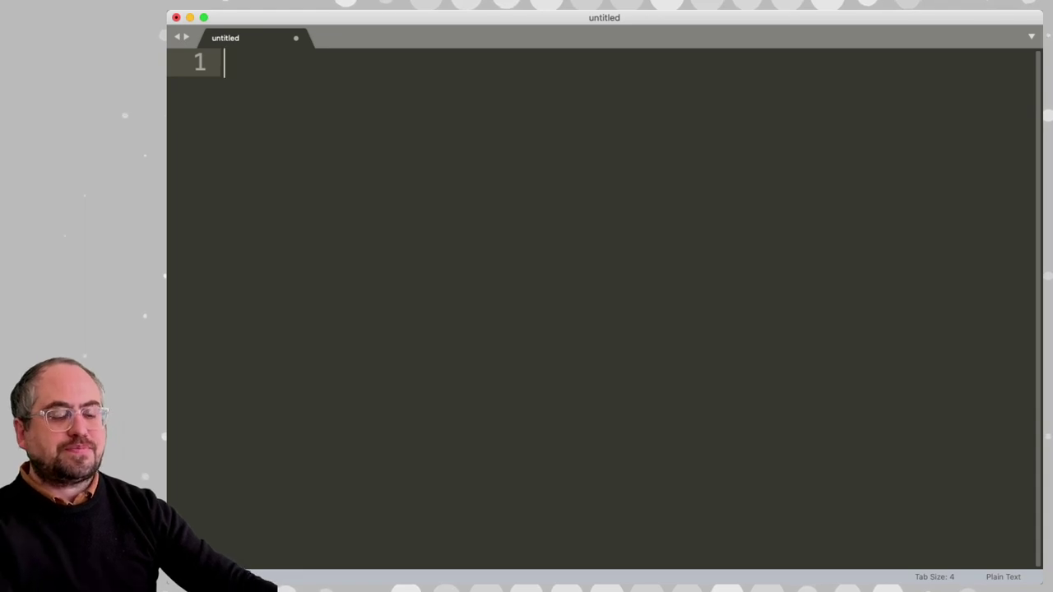
Save the new file as places.py and write 'import requests' on line 1
{"action": "key", "text": "Return"}
{"action": "key", "text": "Return"}
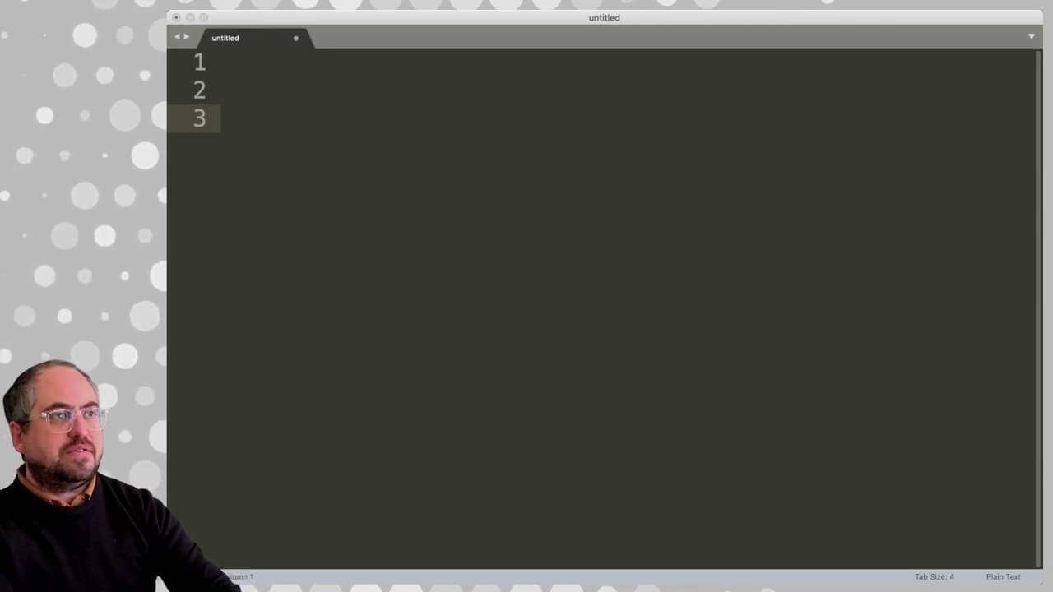
{"action": "key", "text": "Return"}
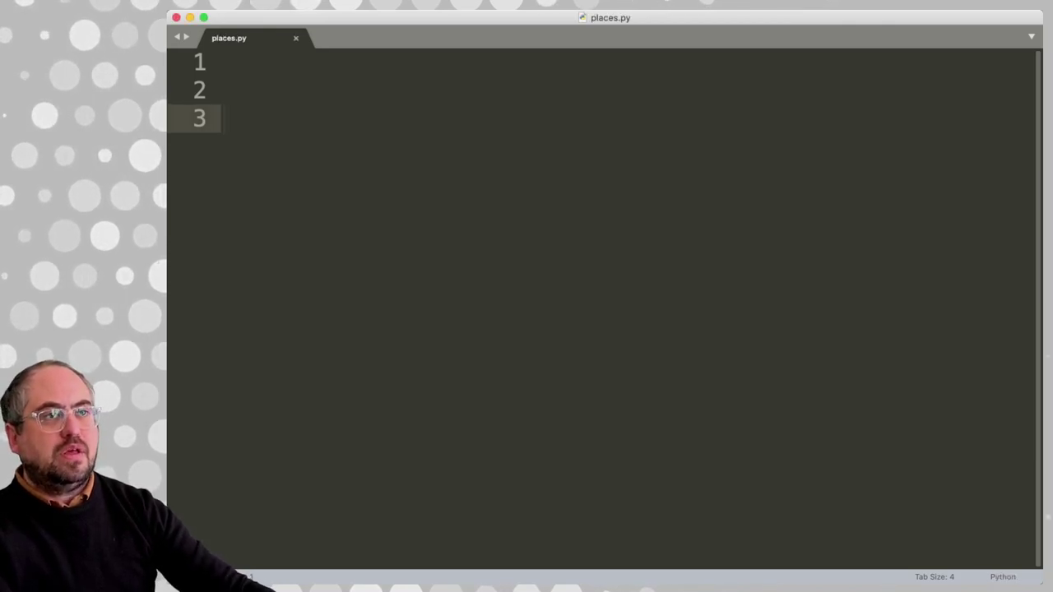
{"action": "left_click", "coordinate": [224, 90]}
{"action": "left_click", "coordinate": [224, 63]}
{"action": "type", "text": "i"}
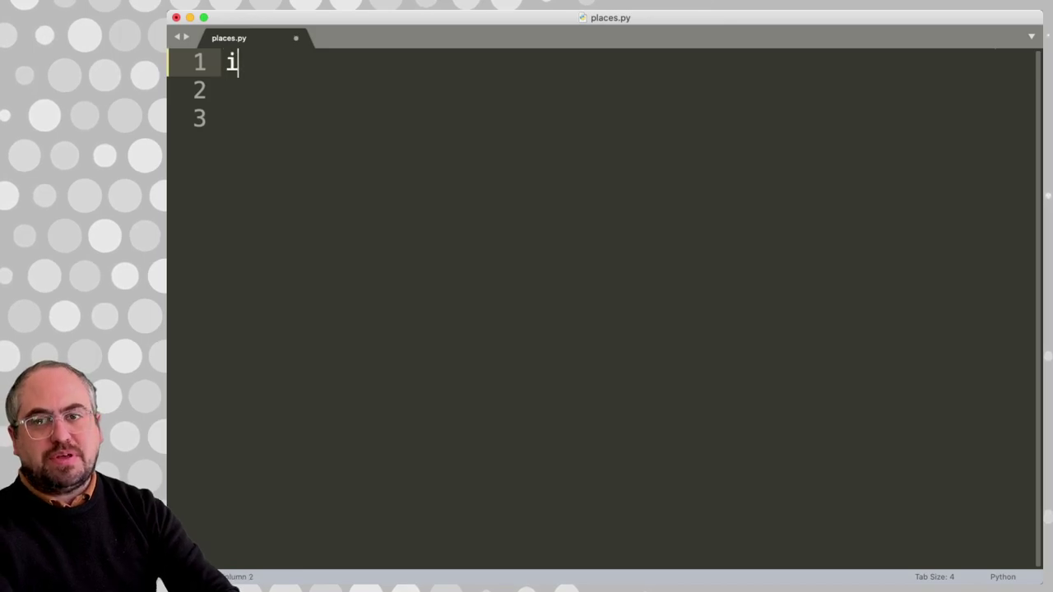
{"action": "type", "text": "mport requests"}
{"action": "key", "text": "Return"}
{"action": "key", "text": "Return"}
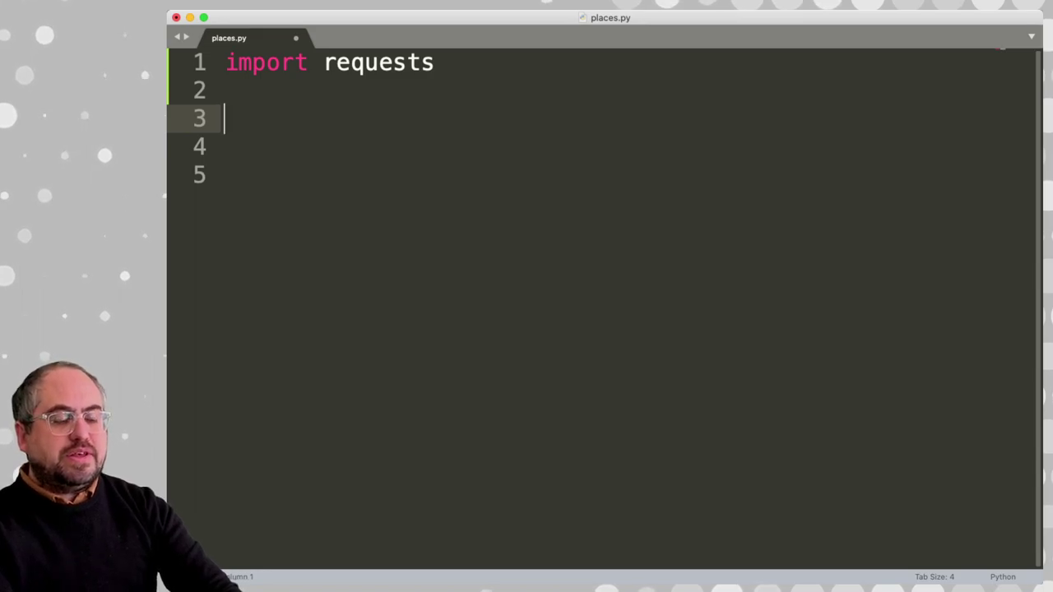
Add key = '' with the pasted API key, then return to the Place Search docs
{"action": "type", "text": "api"}
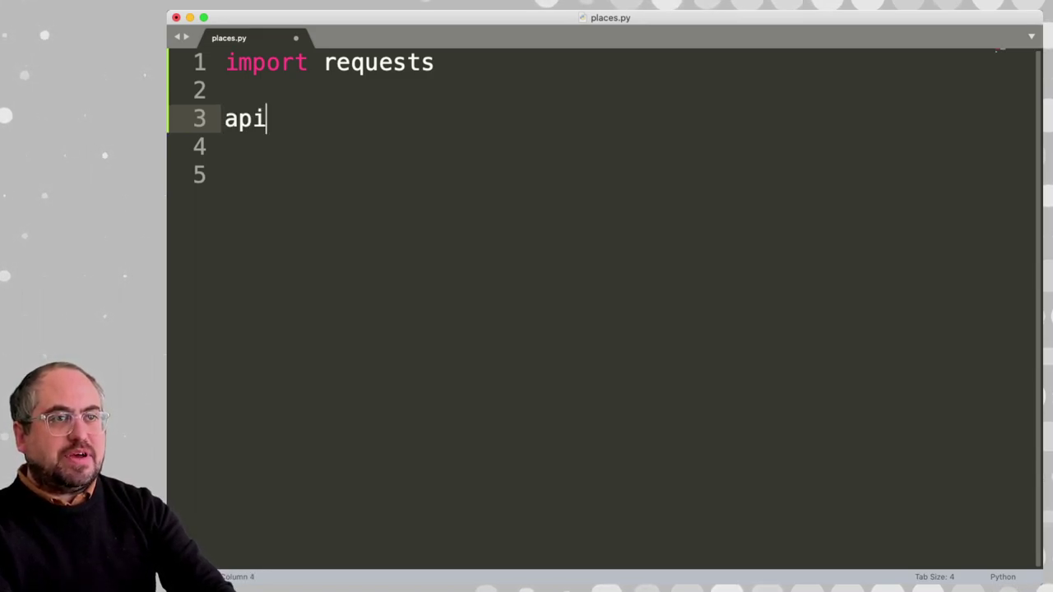
{"action": "key", "text": "BackSpace"}
{"action": "key", "text": "BackSpace"}
{"action": "key", "text": "BackSpace"}
{"action": "type", "text": "key ="}
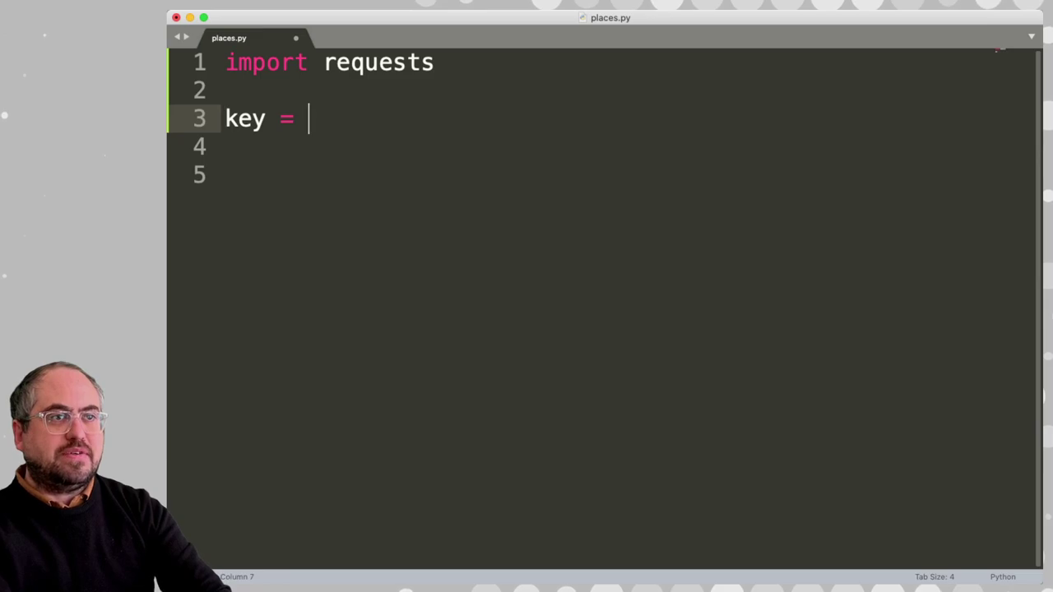
{"action": "type", "text": " '"}
{"action": "key", "text": "super+v"}
{"action": "key", "text": "Return"}
{"action": "key", "text": "Return"}
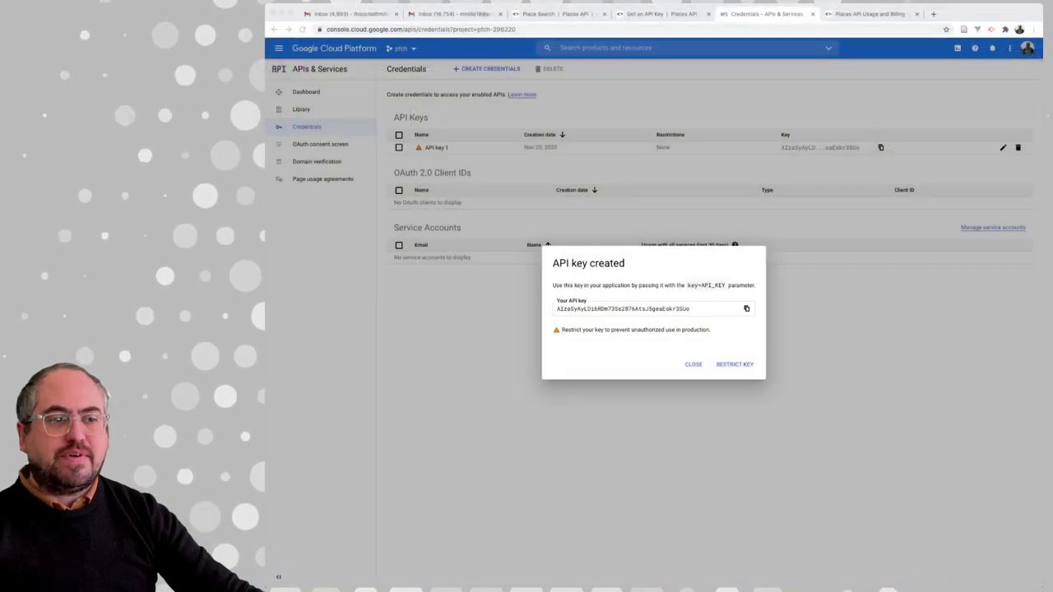
{"action": "left_click", "coordinate": [622, 308]}
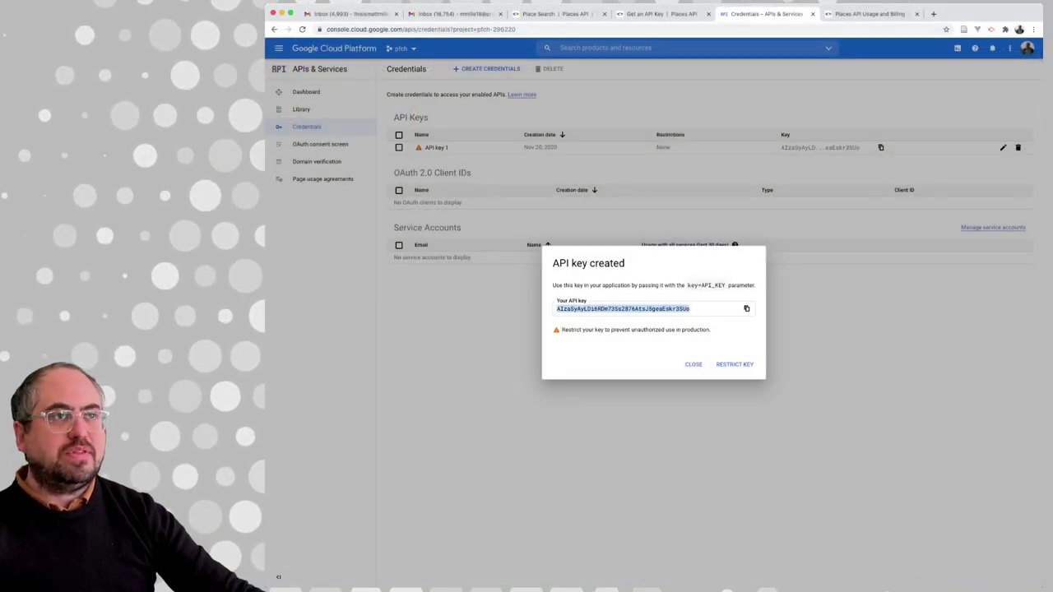
{"action": "key", "text": "ctrl+shift+Tab"}
{"action": "key", "text": "ctrl+shift+Tab"}
{"action": "scroll", "coordinate": [737, 329], "scroll_direction": "up", "scroll_amount": 3}
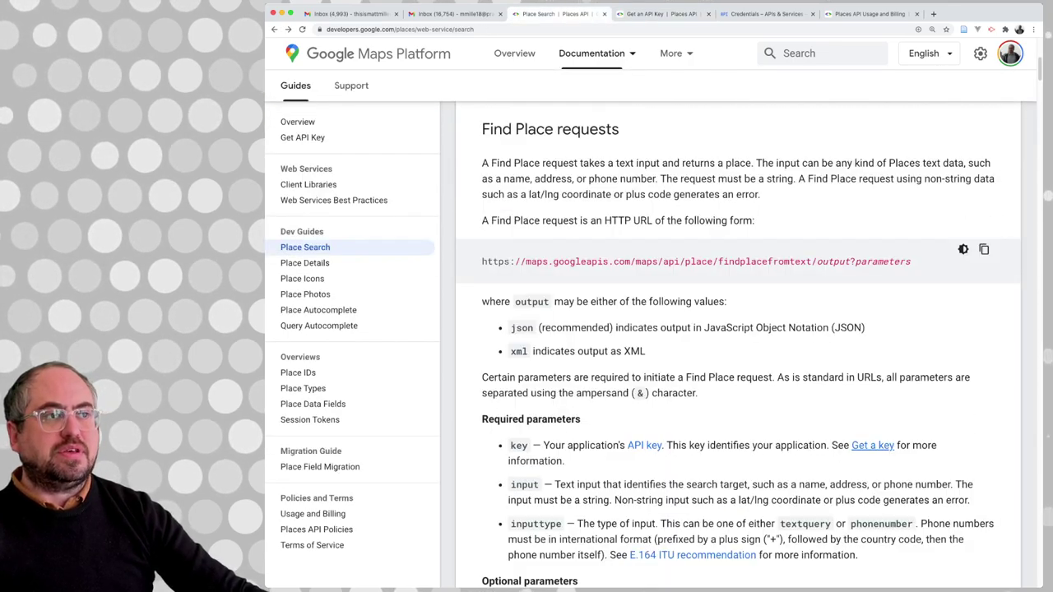
Copy the Find Place request URL from https through output and return to the editor
{"action": "left_click_drag", "start_coordinate": [855, 262], "coordinate": [481, 262]}
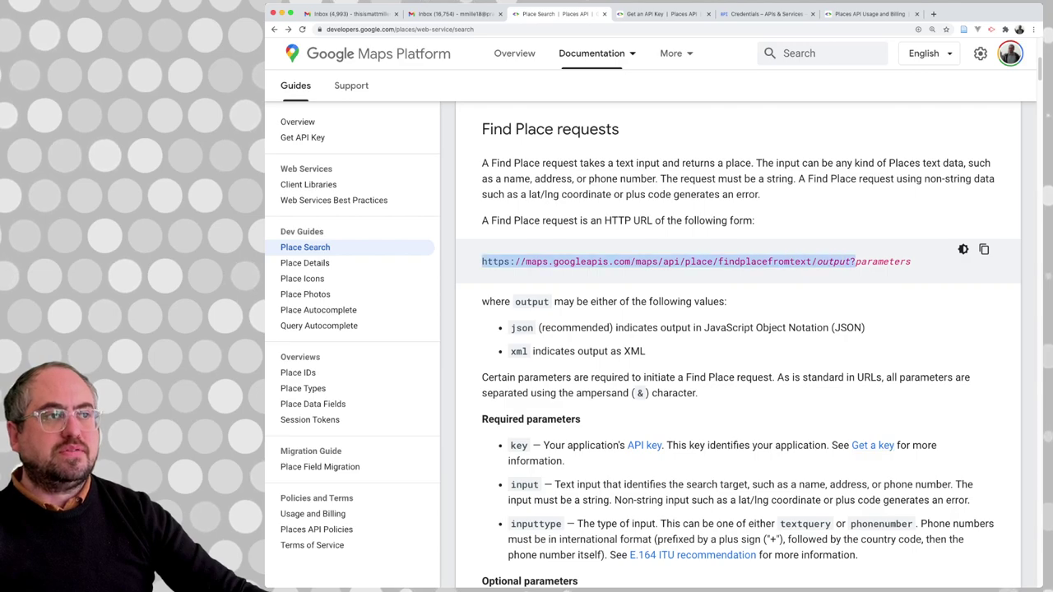
{"action": "left_click_drag", "start_coordinate": [550, 301], "coordinate": [515, 301]}
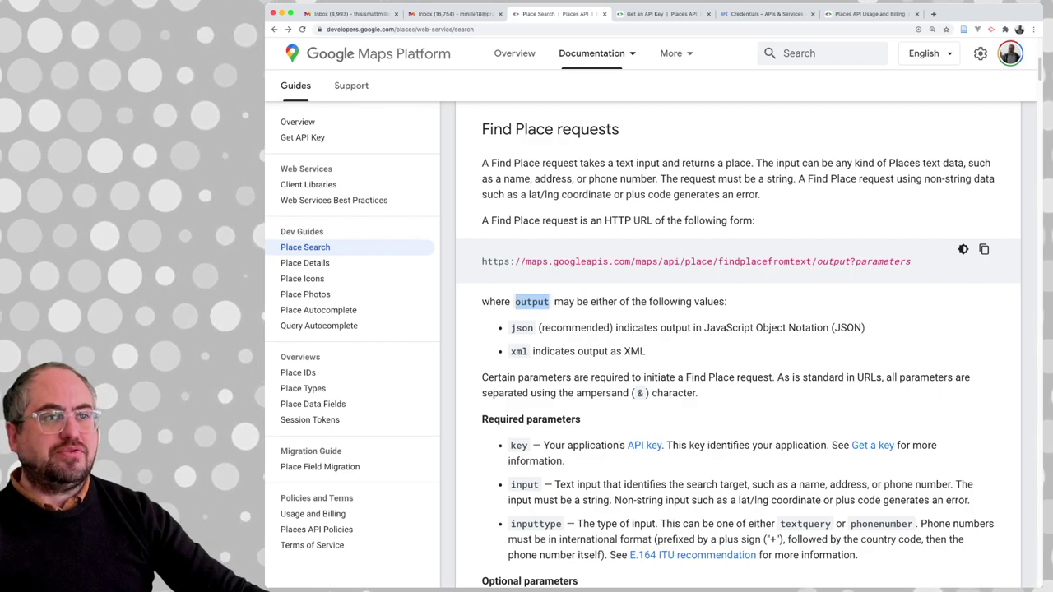
{"action": "double_click", "coordinate": [522, 328]}
{"action": "left_click", "coordinate": [531, 351]}
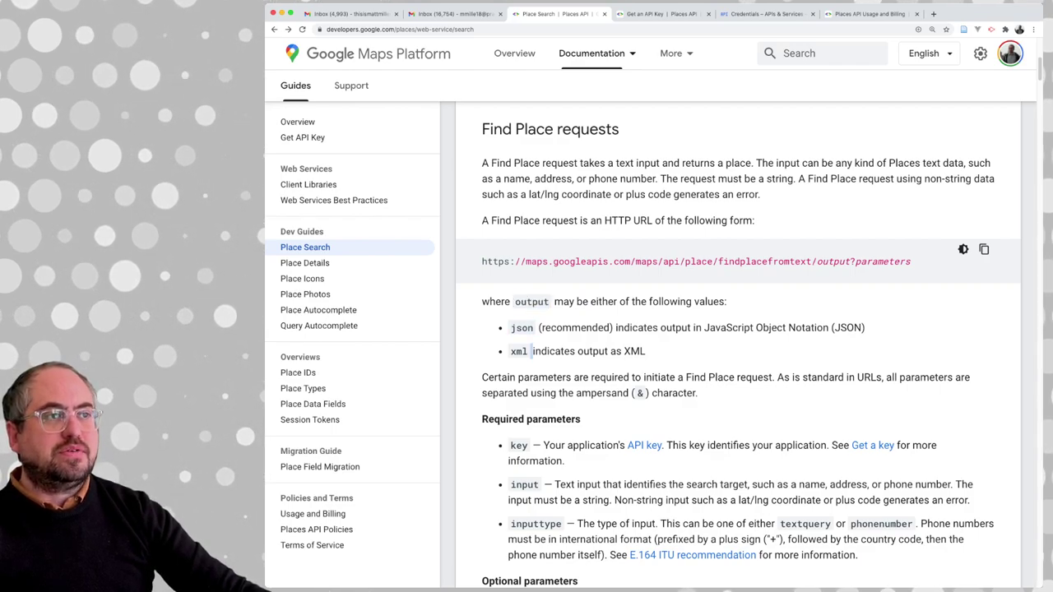
{"action": "double_click", "coordinate": [832, 262]}
{"action": "left_click", "coordinate": [832, 262]}
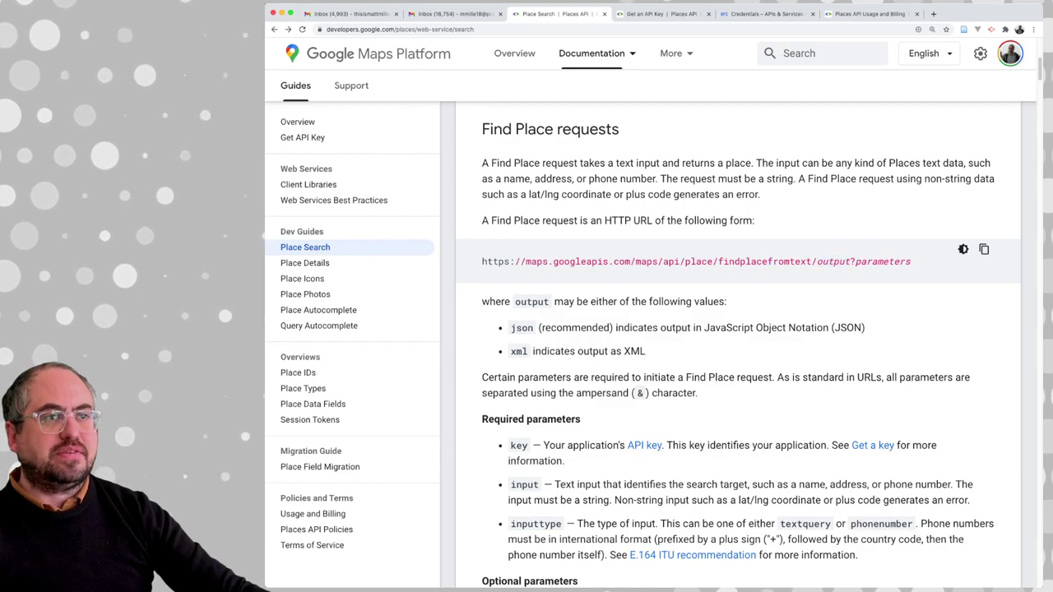
{"action": "left_click_drag", "start_coordinate": [481, 261], "coordinate": [849, 261]}
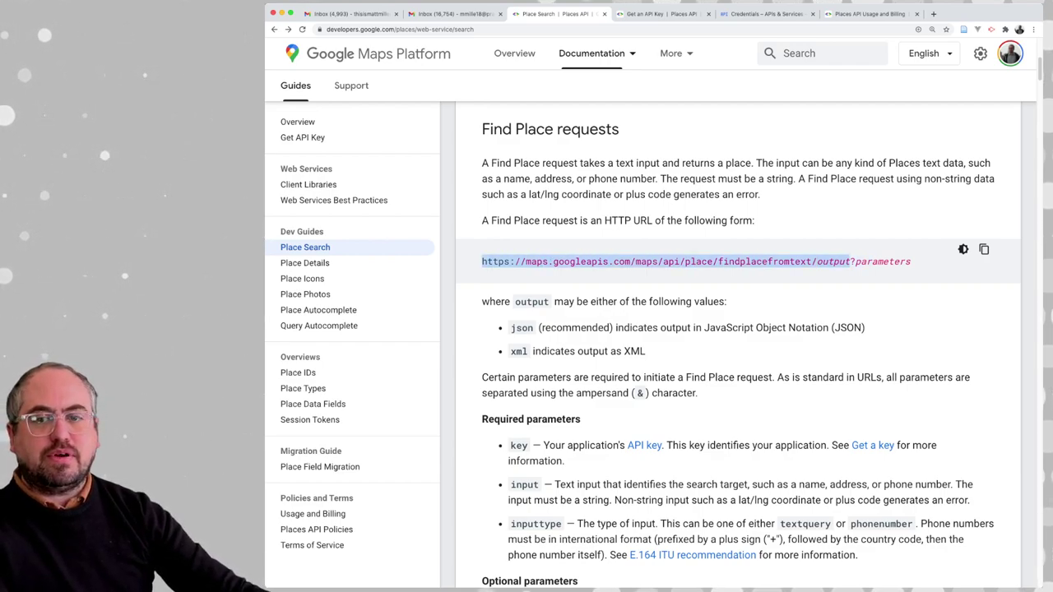
{"action": "key", "text": "super+Tab"}
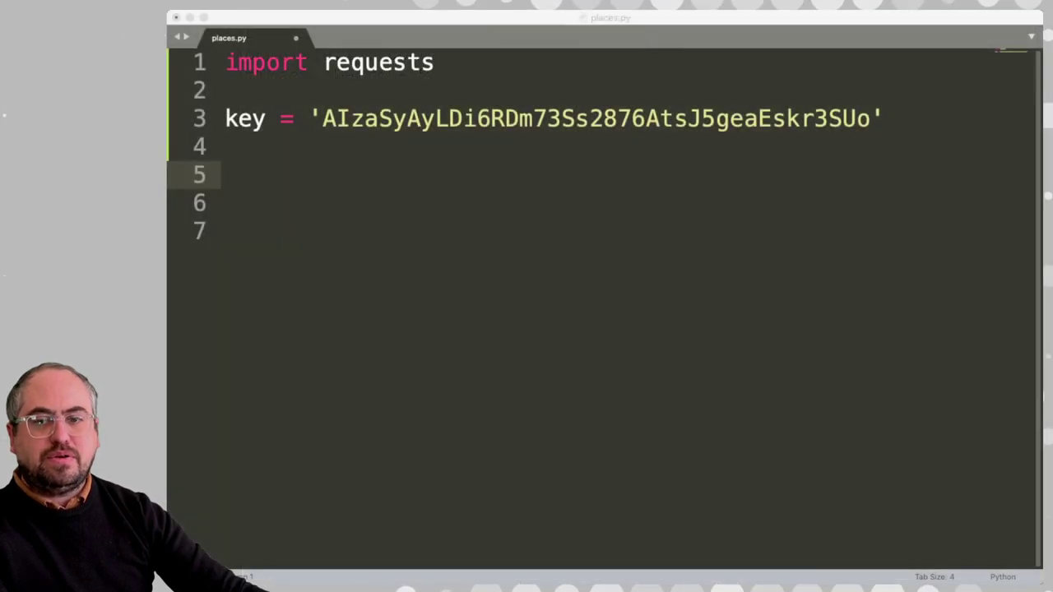
Add url = the pasted Find Place URL, with output replaced by json
{"action": "type", "text": "url = '"}
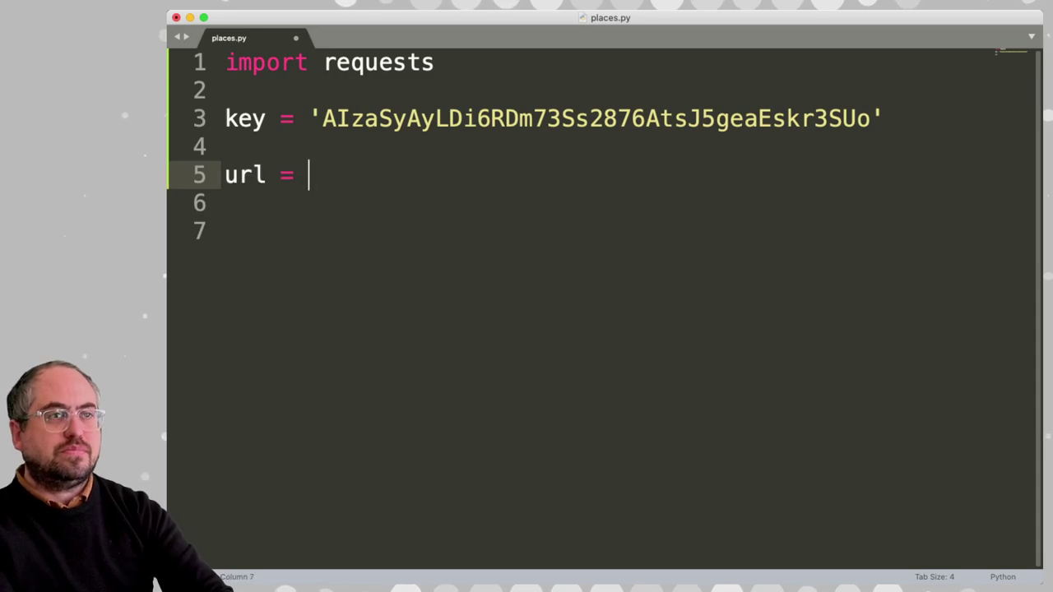
{"action": "key", "text": "super+v"}
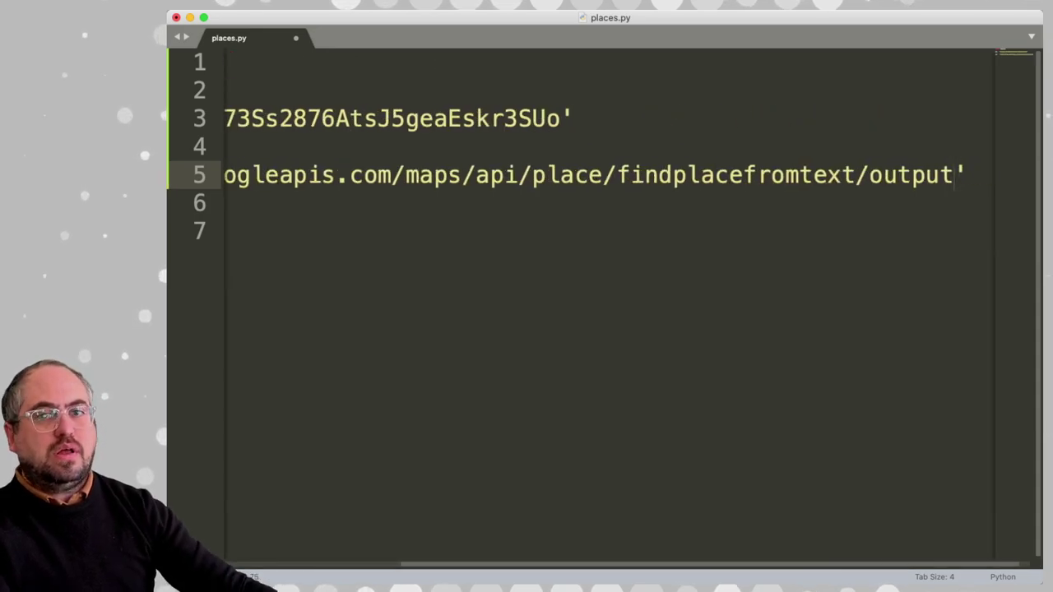
{"action": "key", "text": "super+d"}
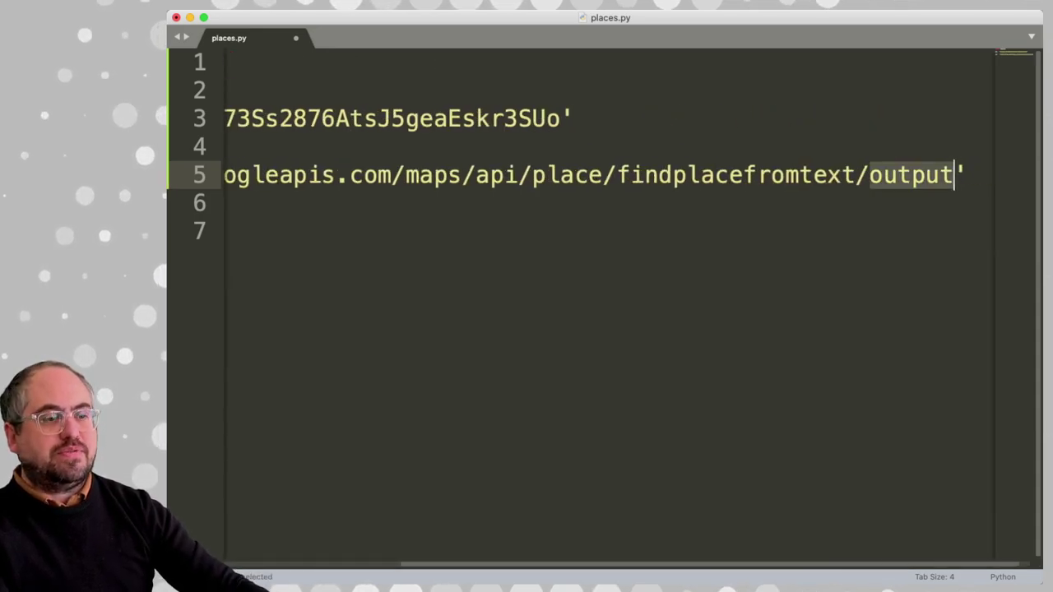
{"action": "type", "text": "json"}
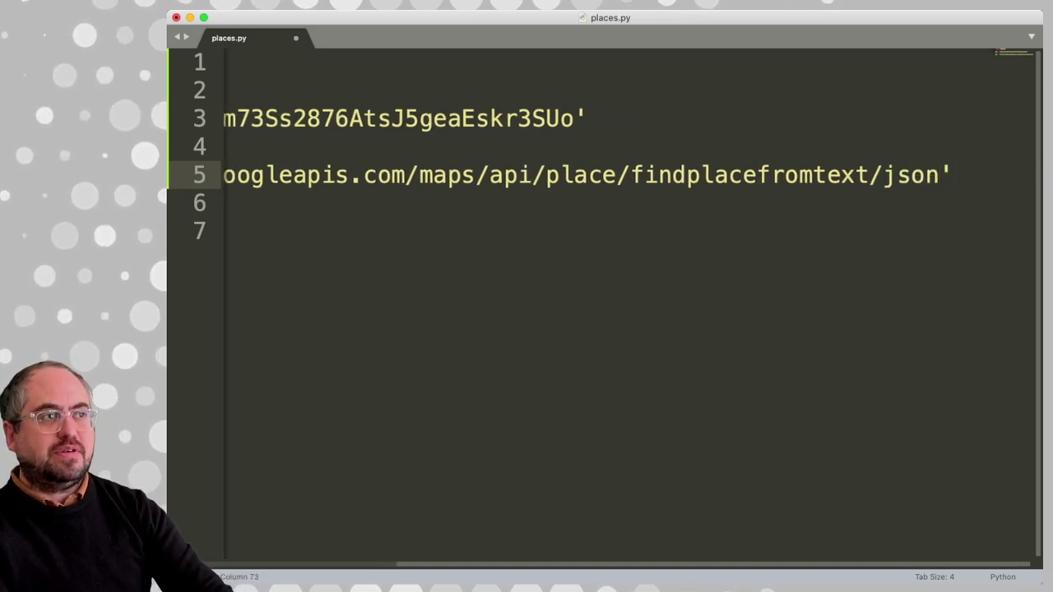
{"action": "key", "text": "super+d"}
{"action": "type", "text": "xml"}
{"action": "key", "text": "BackSpace"}
{"action": "key", "text": "BackSpace"}
{"action": "key", "text": "BackSpace"}
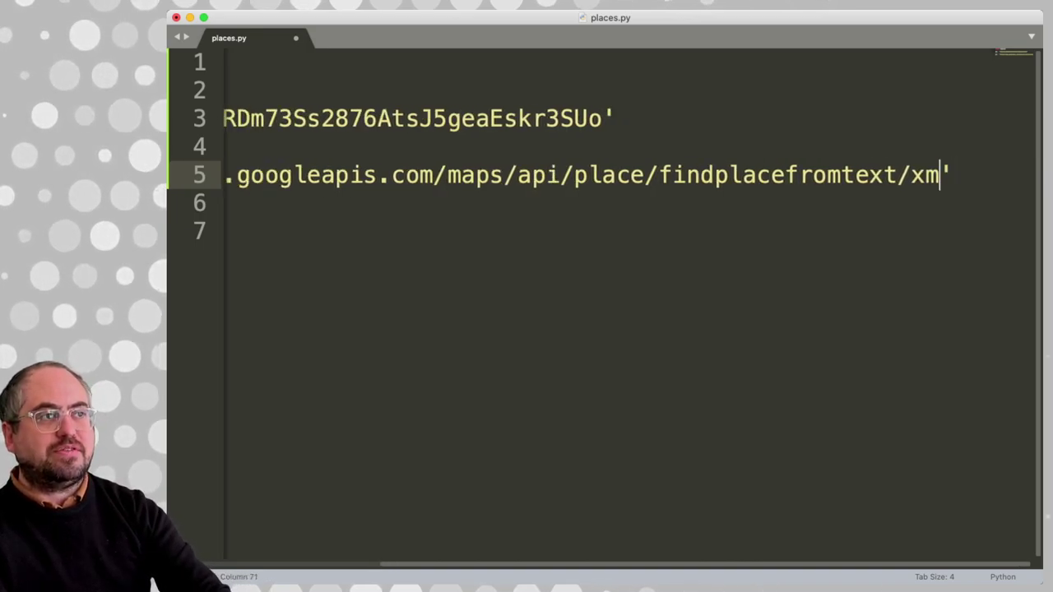
{"action": "type", "text": "json"}
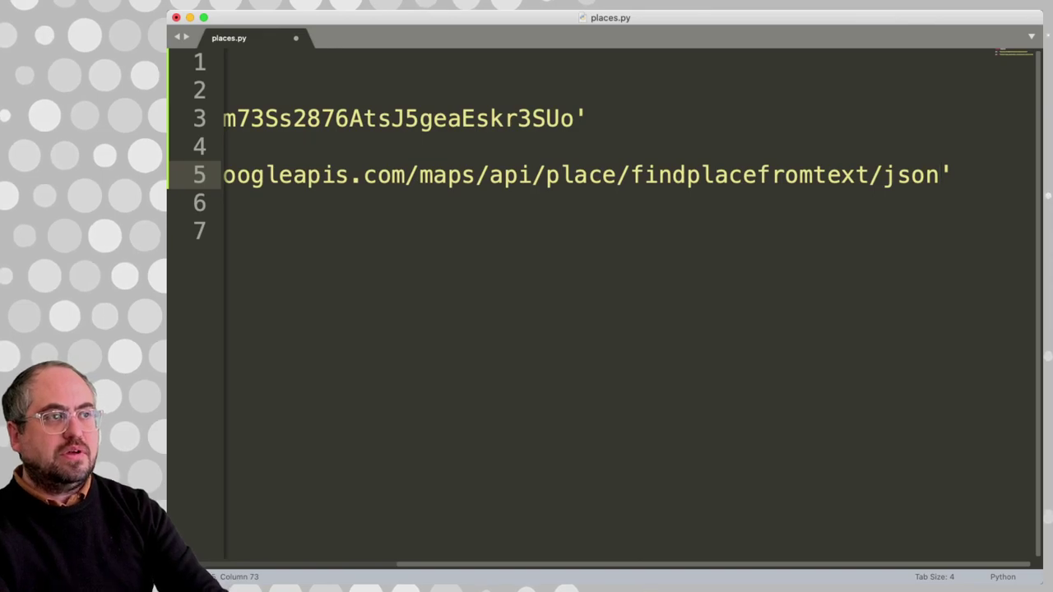
Start an empty params = { } dictionary on line 8
{"action": "left_click", "coordinate": [226, 231]}
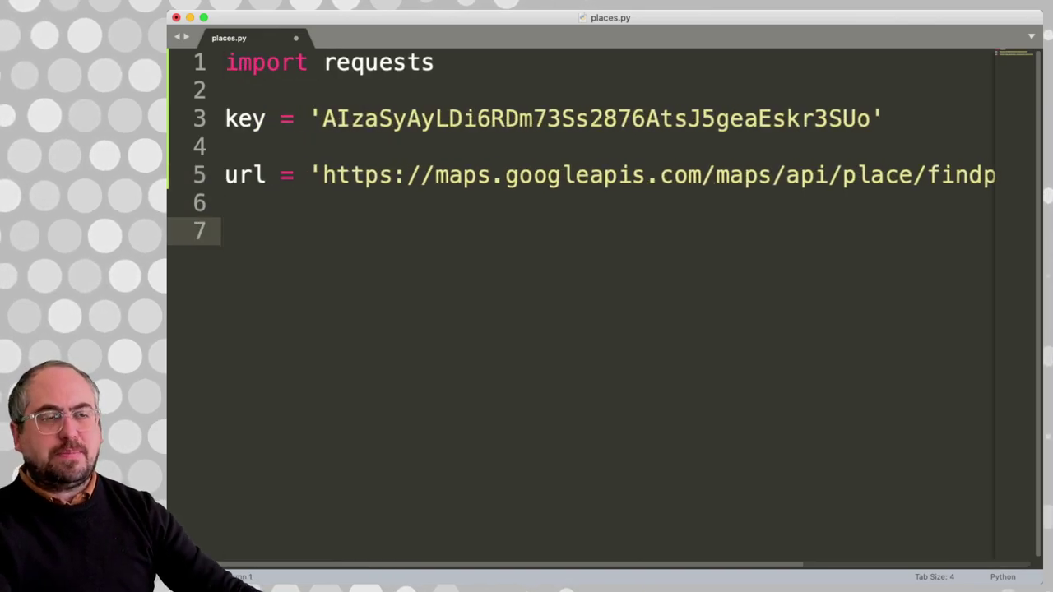
{"action": "key", "text": "Return"}
{"action": "type", "text": "pa"}
{"action": "key", "text": "BackSpace"}
{"action": "key", "text": "BackSpace"}
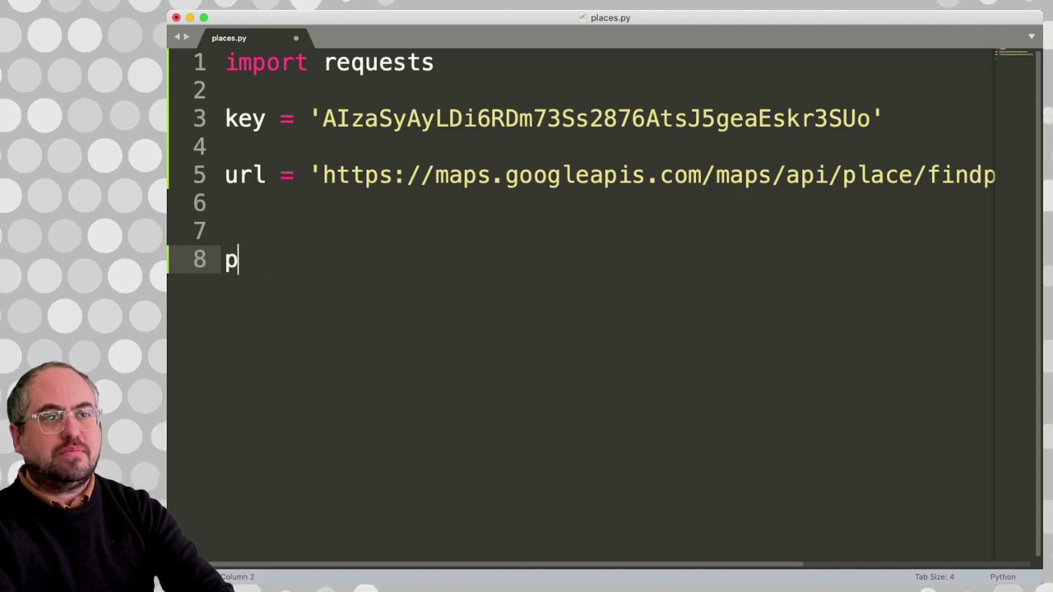
{"action": "type", "text": "arams = {"}
{"action": "key", "text": "Return"}
{"action": "key", "text": "Return"}
{"action": "key", "text": "Return"}
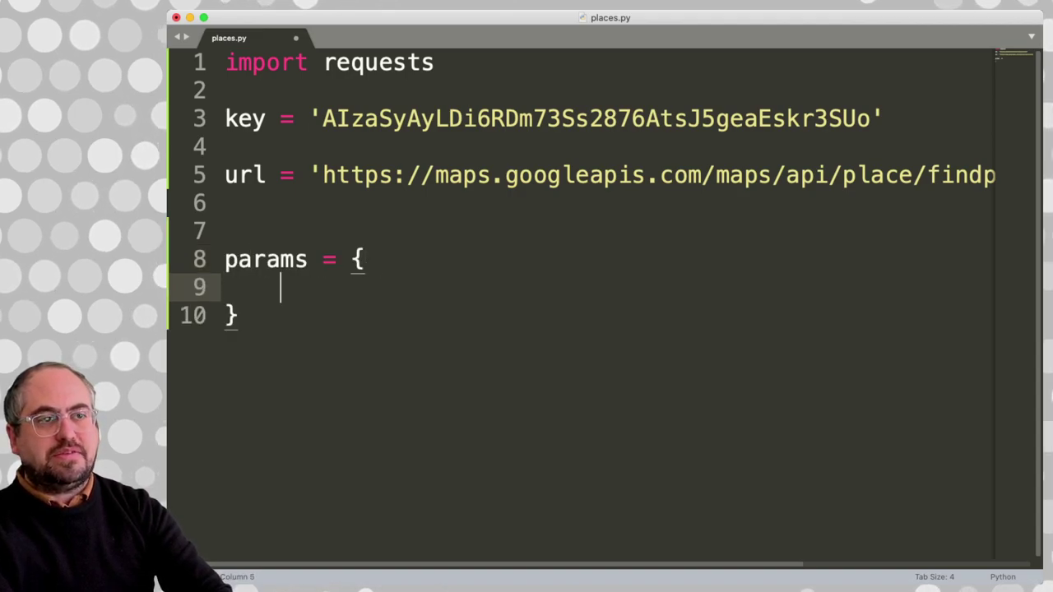
{"action": "key", "text": "Up"}
{"action": "key", "text": "Up"}
{"action": "key", "text": "BackSpace"}
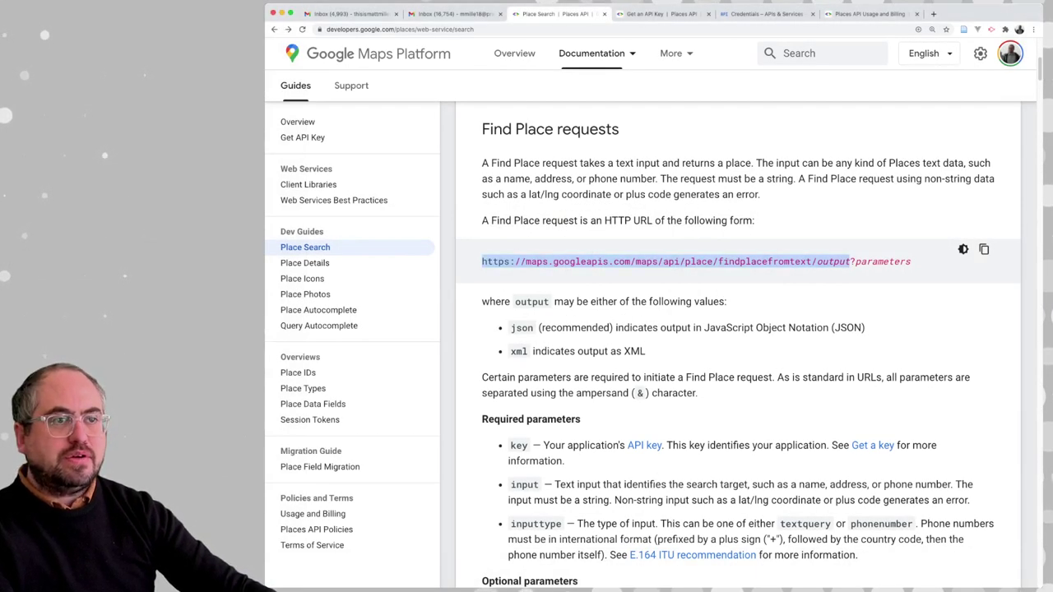
Add the entry 'key' : key, as the first line of the params dictionary
{"action": "scroll", "coordinate": [738, 329], "scroll_direction": "down", "scroll_amount": 3}
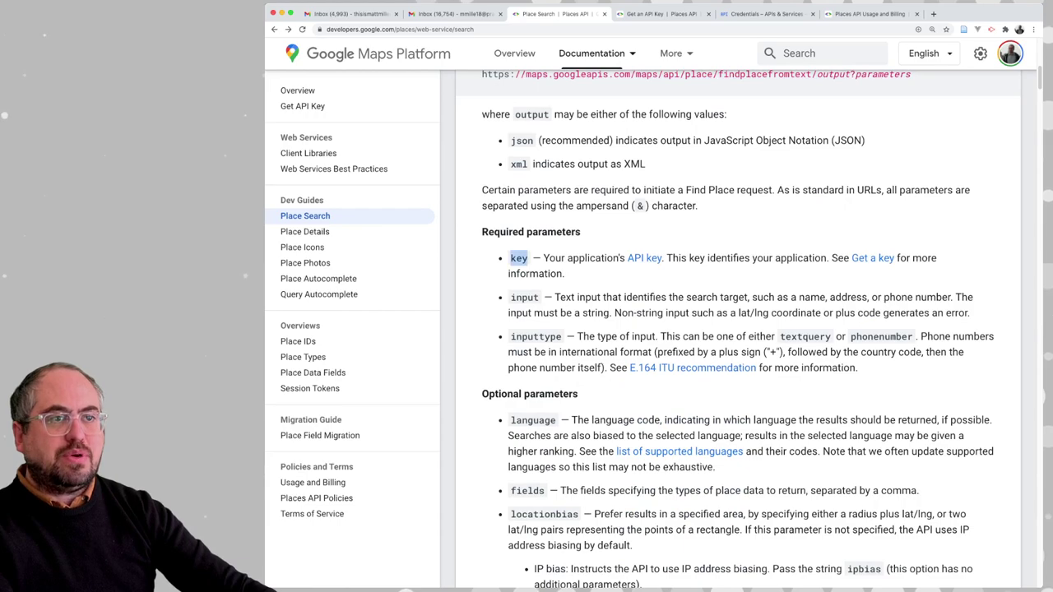
{"action": "key", "text": "super+Tab"}
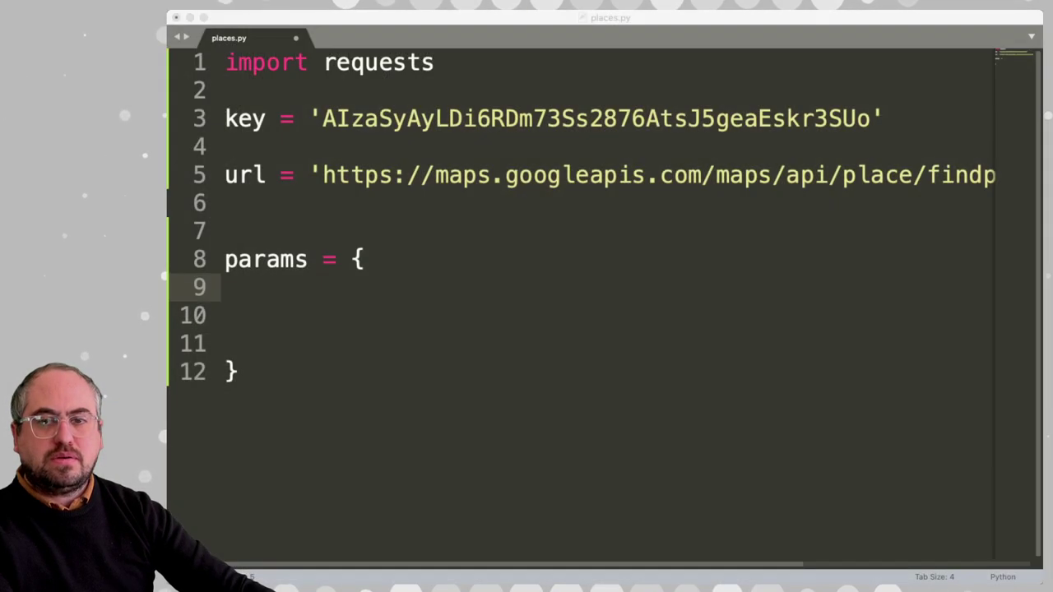
{"action": "key", "text": "super+Tab"}
{"action": "type", "text": "'"}
{"action": "key", "text": "BackSpace"}
{"action": "type", "text": "'key'"}
{"action": "type", "text": " :"}
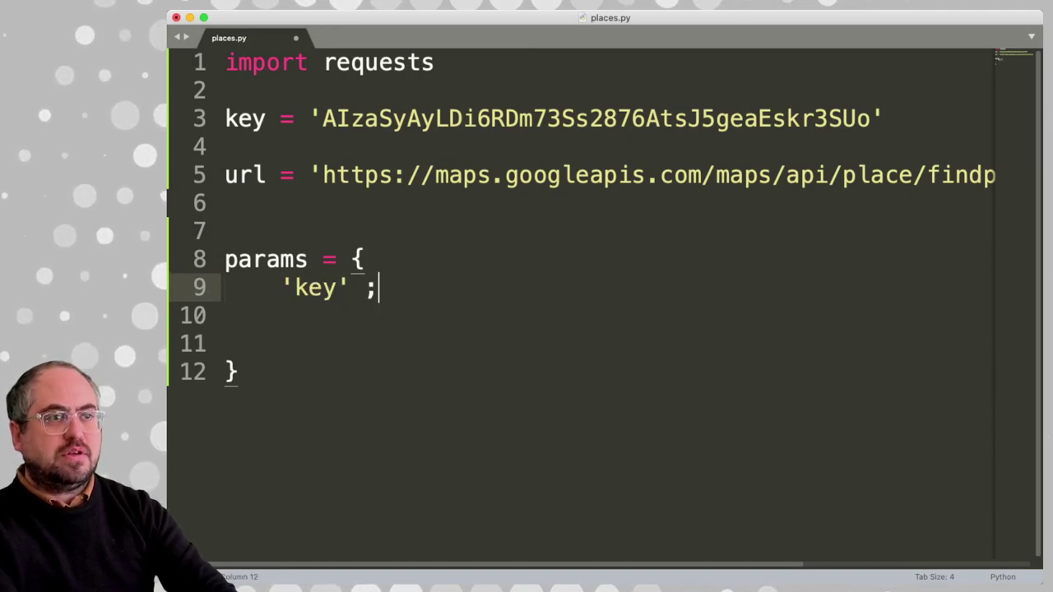
{"action": "double_click", "coordinate": [245, 118]}
{"action": "key", "text": "super+c"}
{"action": "left_click", "coordinate": [394, 287]}
{"action": "key", "text": "super+v"}
{"action": "type", "text": ","}
{"action": "key", "text": "Return"}
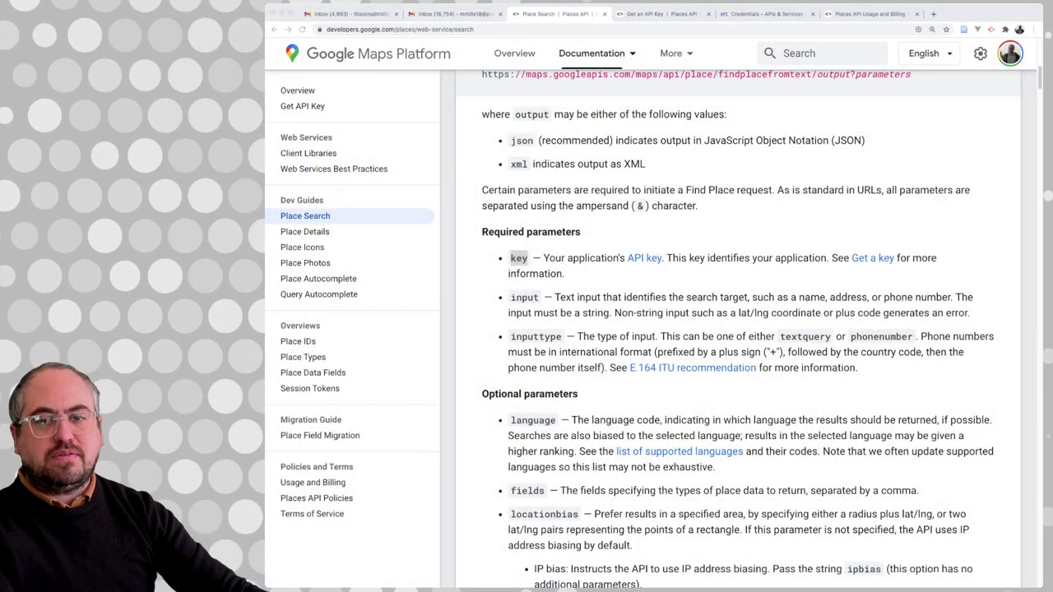
Review the required input and inputtype parameters in the Place Search docs
{"action": "key", "text": "super+Tab"}
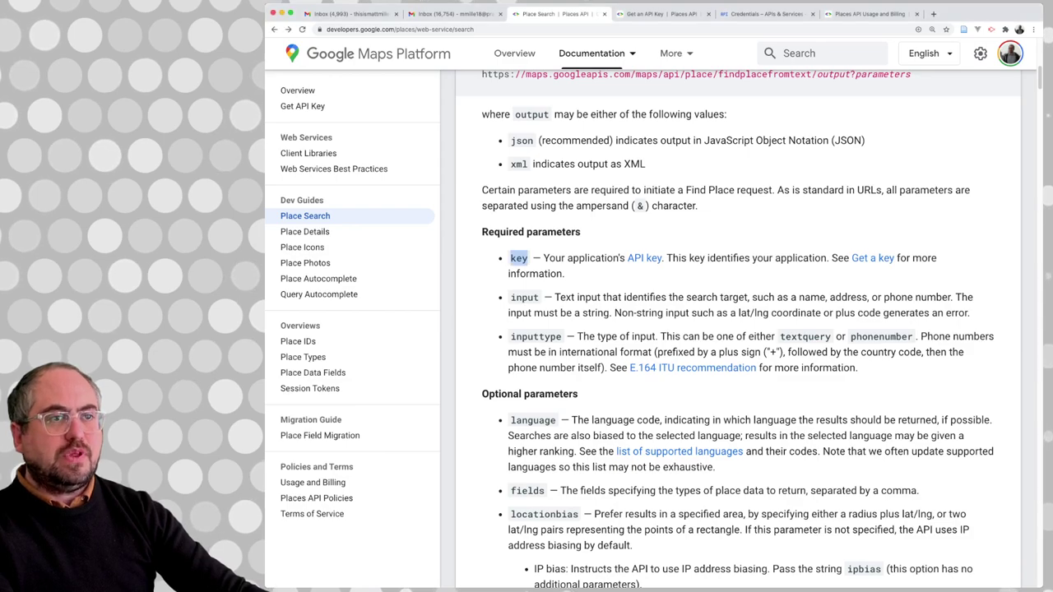
{"action": "double_click", "coordinate": [523, 297]}
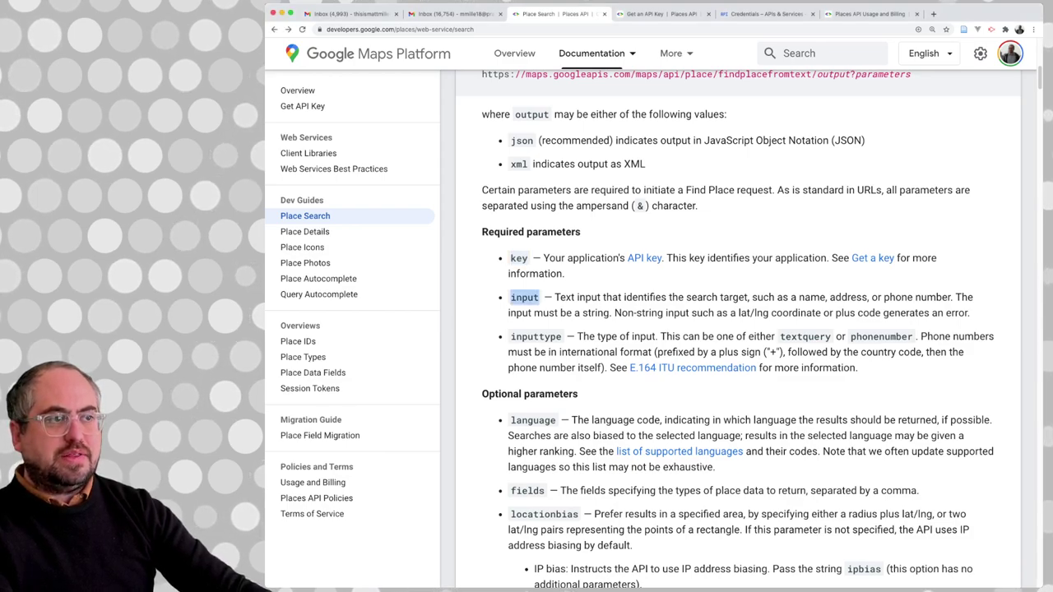
{"action": "double_click", "coordinate": [535, 337]}
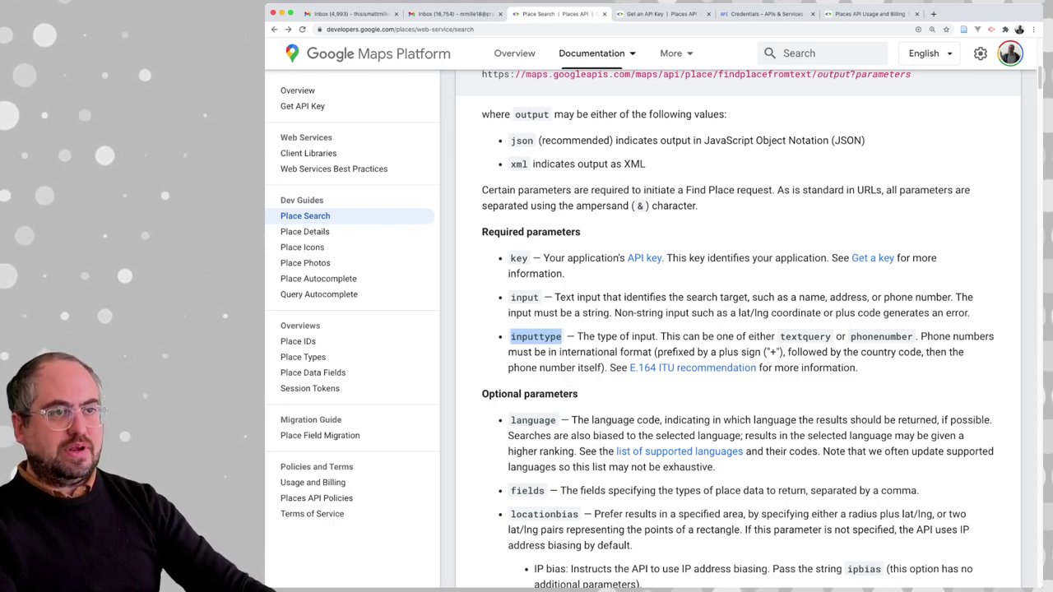
{"action": "double_click", "coordinate": [524, 297]}
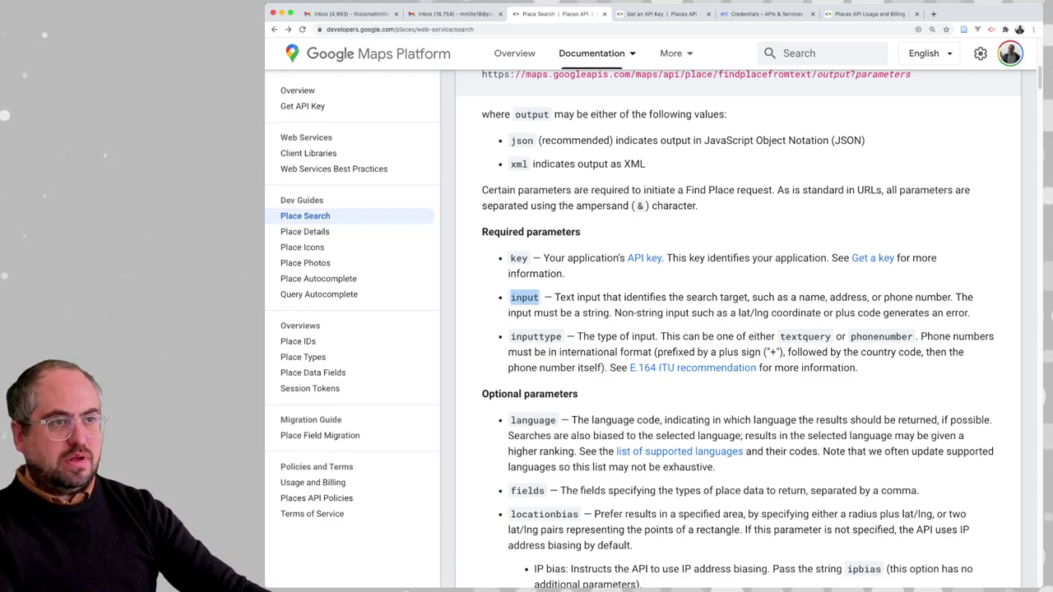
{"action": "double_click", "coordinate": [535, 336]}
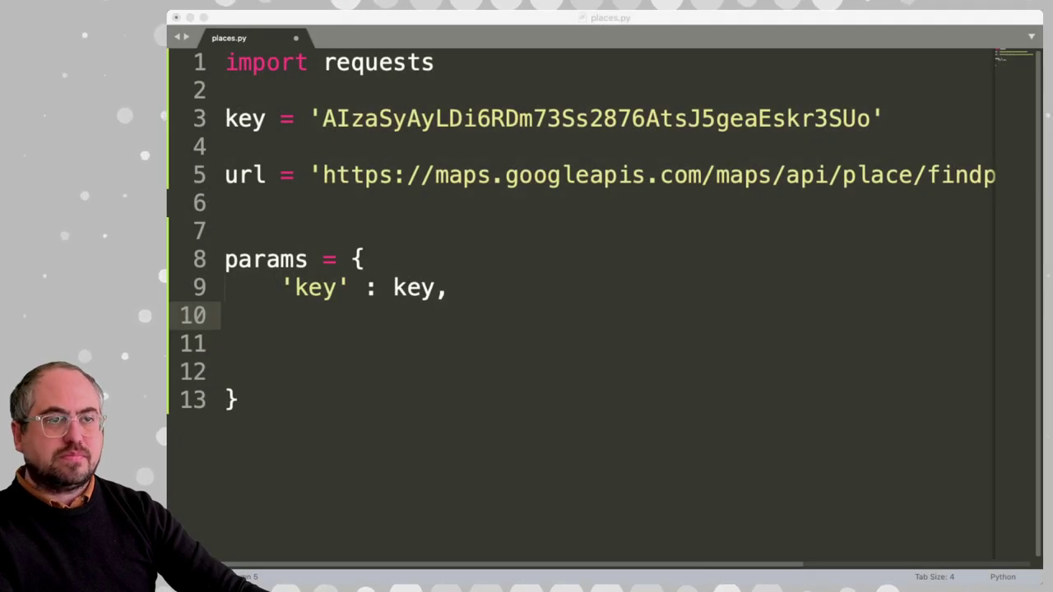
Add 'inputtype' : 'textquery', and 'input' : 'xxxx', as new lines in params
{"action": "key", "text": "super+Tab"}
{"action": "type", "text": "'inputtype'"}
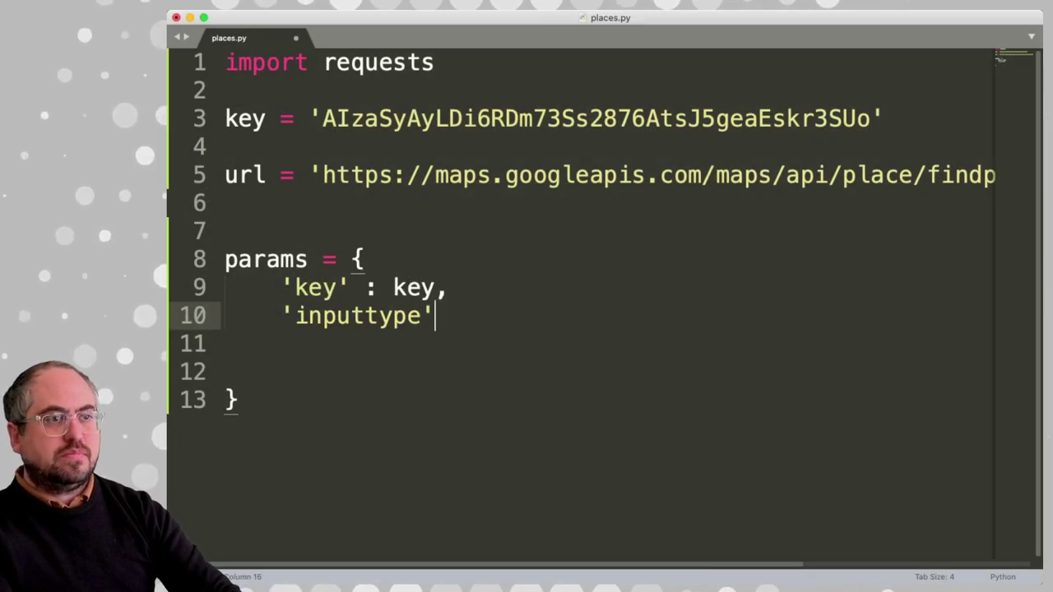
{"action": "type", "text": " : 'textquery'"}
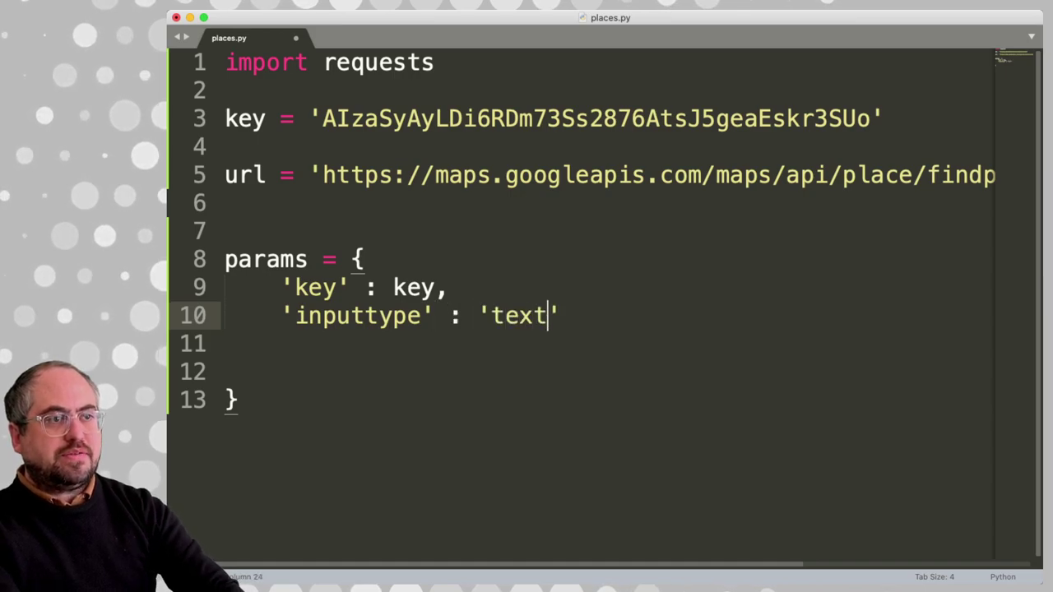
{"action": "type", "text": ","}
{"action": "key", "text": "Return"}
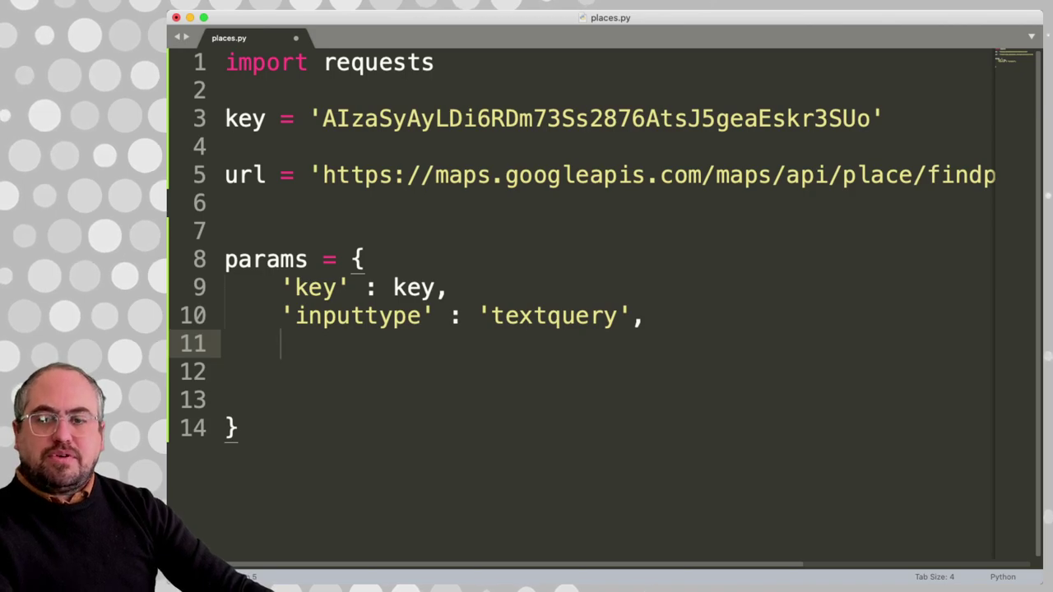
{"action": "key", "text": "super+Tab"}
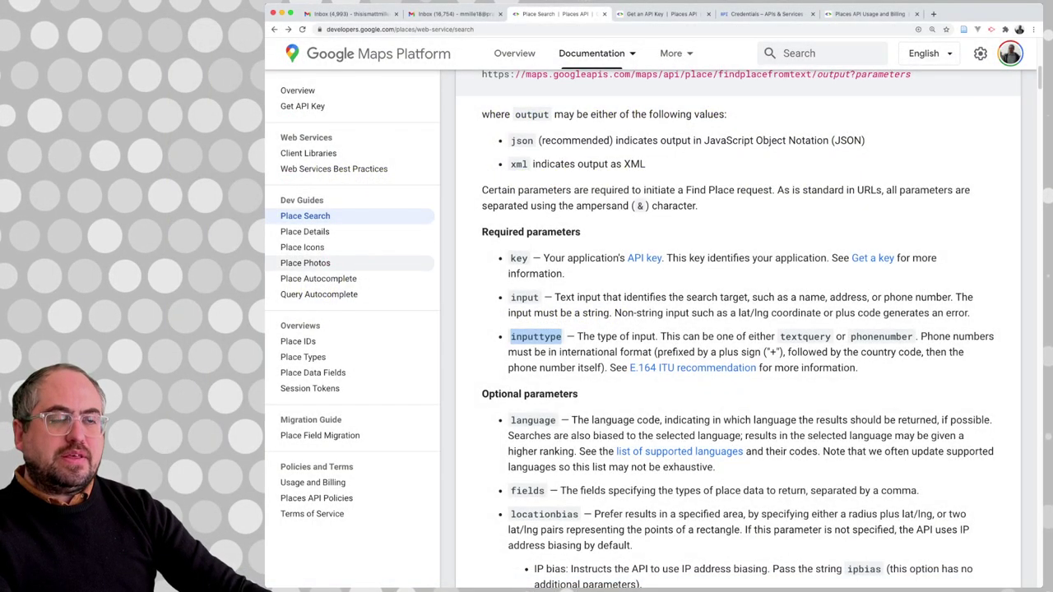
{"action": "double_click", "coordinate": [523, 297]}
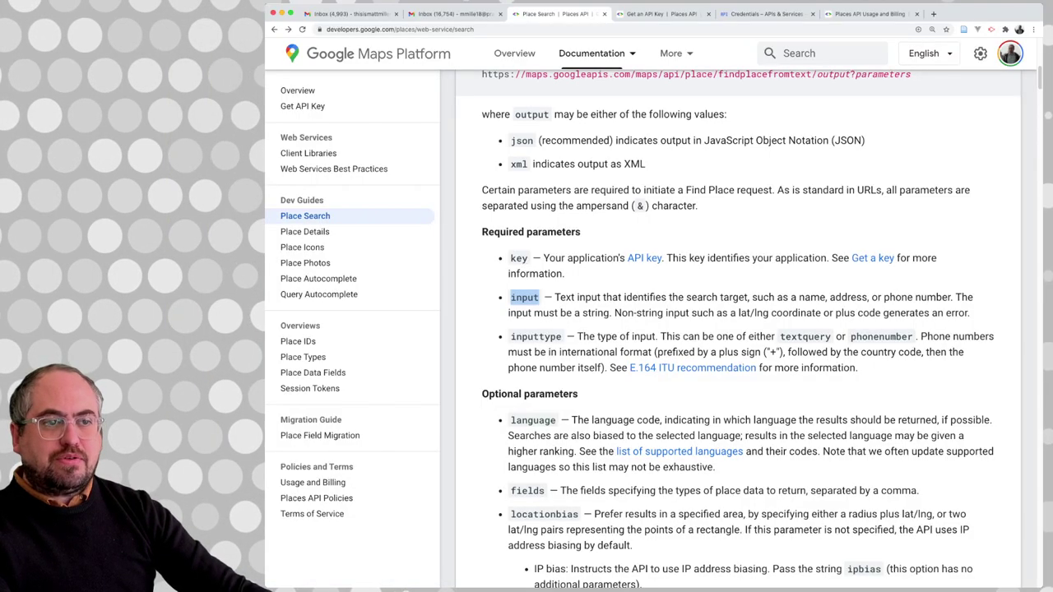
{"action": "scroll", "coordinate": [738, 329], "scroll_direction": "down", "scroll_amount": 1}
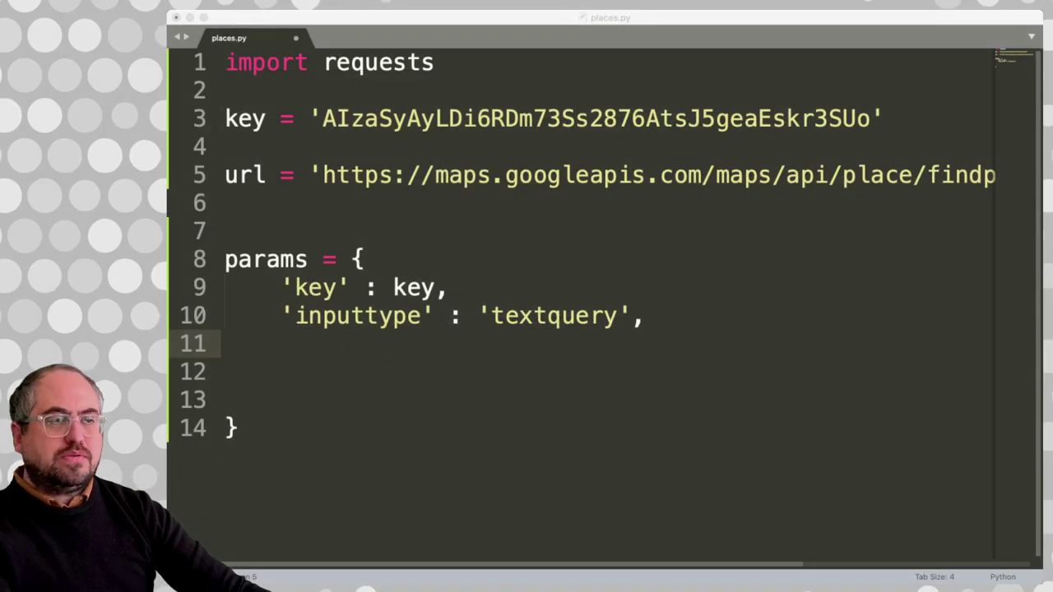
{"action": "key", "text": "super+Tab"}
{"action": "type", "text": "'"}
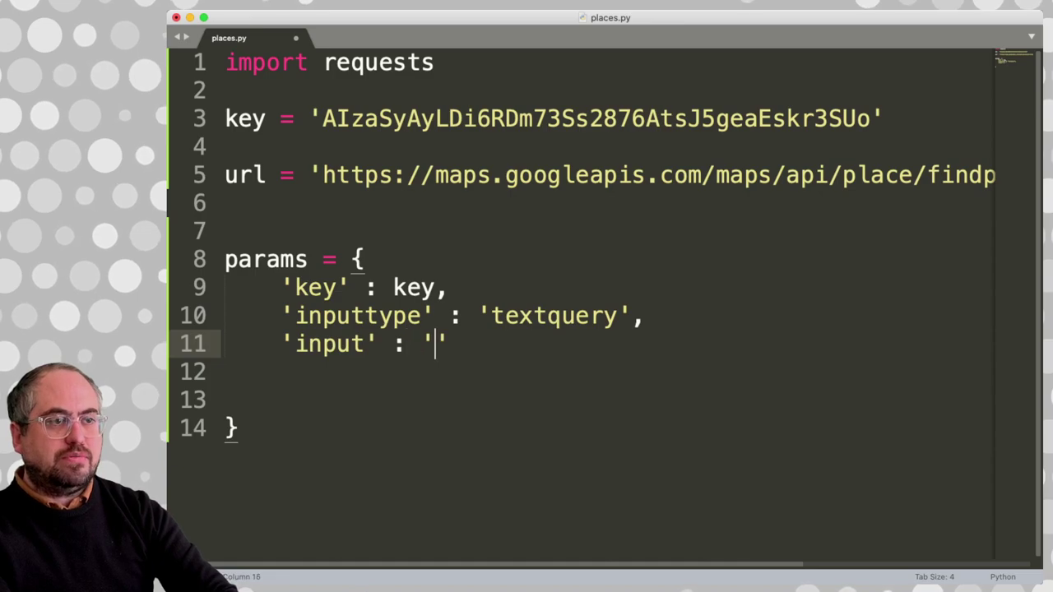
{"action": "type", "text": "input' : 'xxxx',"}
{"action": "key", "text": "Return"}
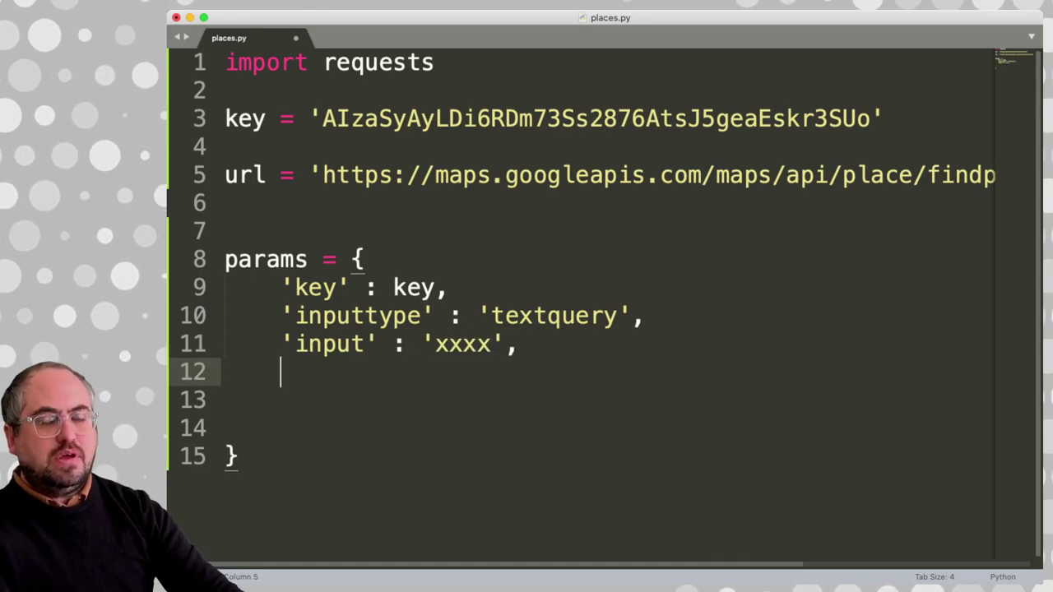
{"action": "key", "text": "super+Tab"}
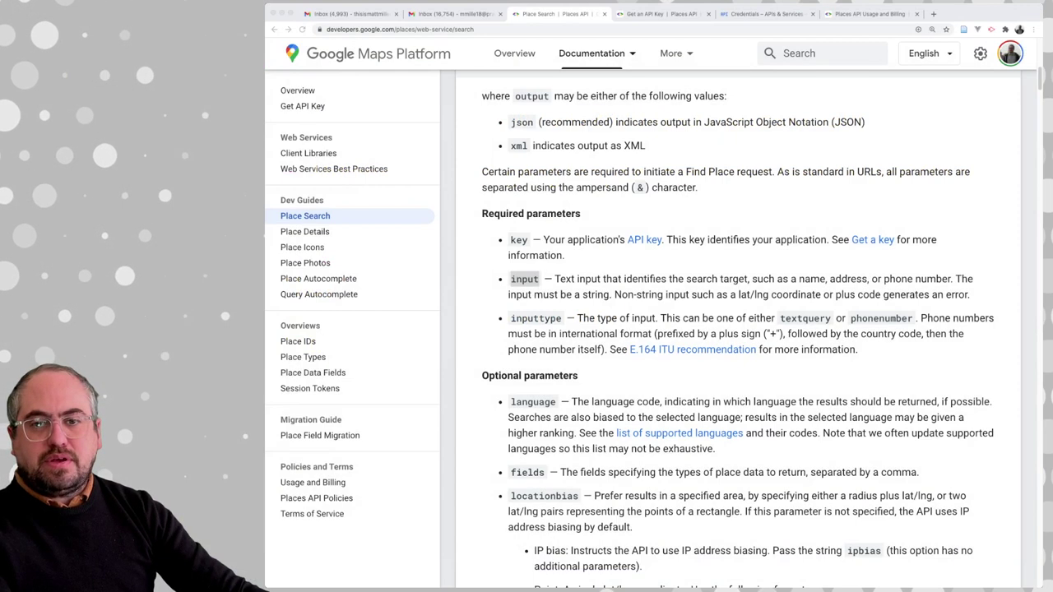
Find the optional fields and locationbias parameters and read the point, circle and rectangle formats
{"action": "scroll", "coordinate": [737, 329], "scroll_direction": "down", "scroll_amount": 3}
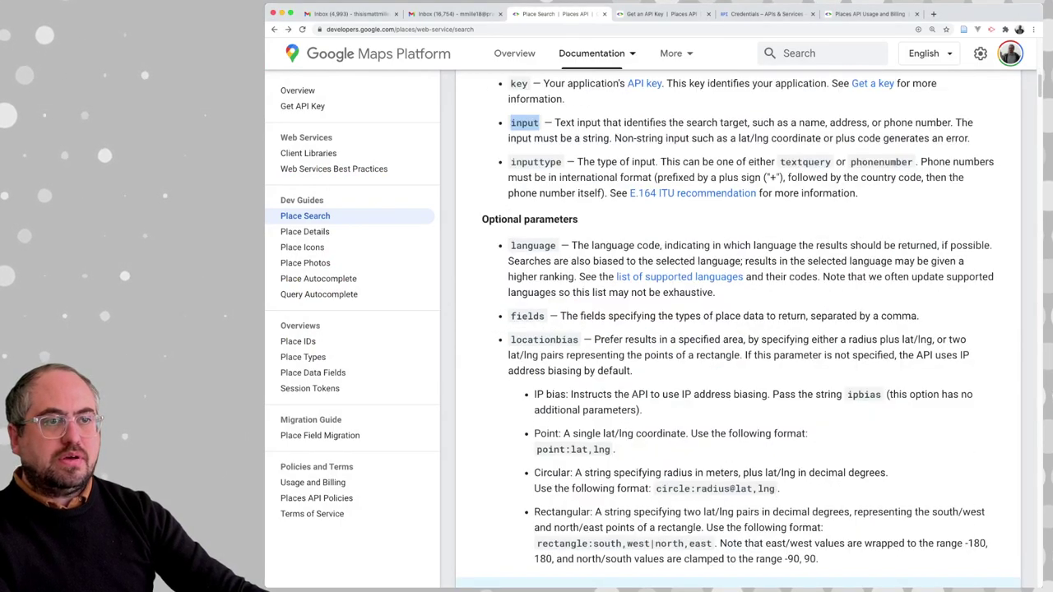
{"action": "double_click", "coordinate": [526, 310]}
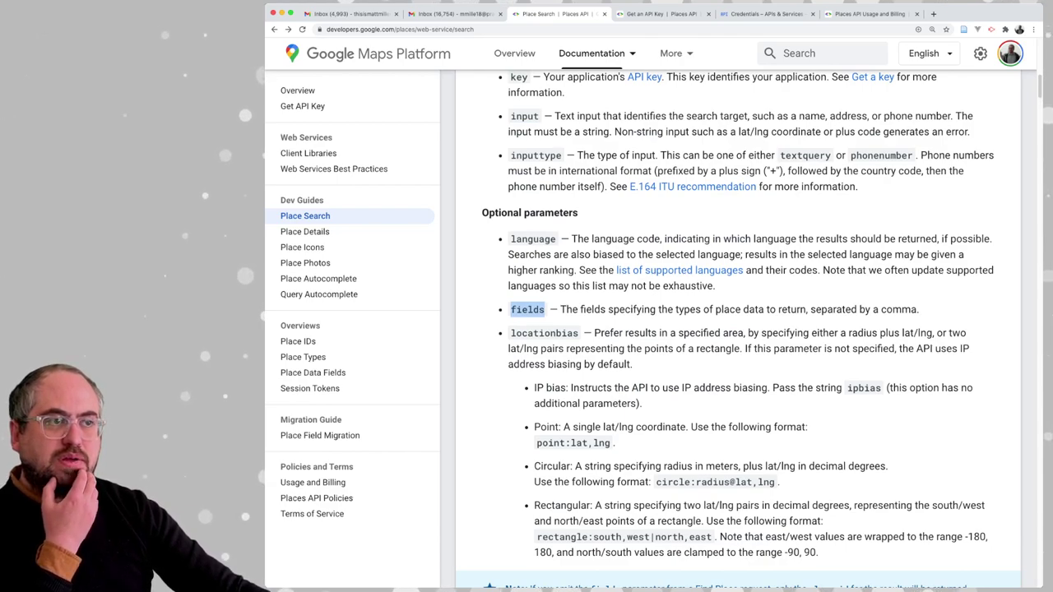
{"action": "double_click", "coordinate": [543, 332]}
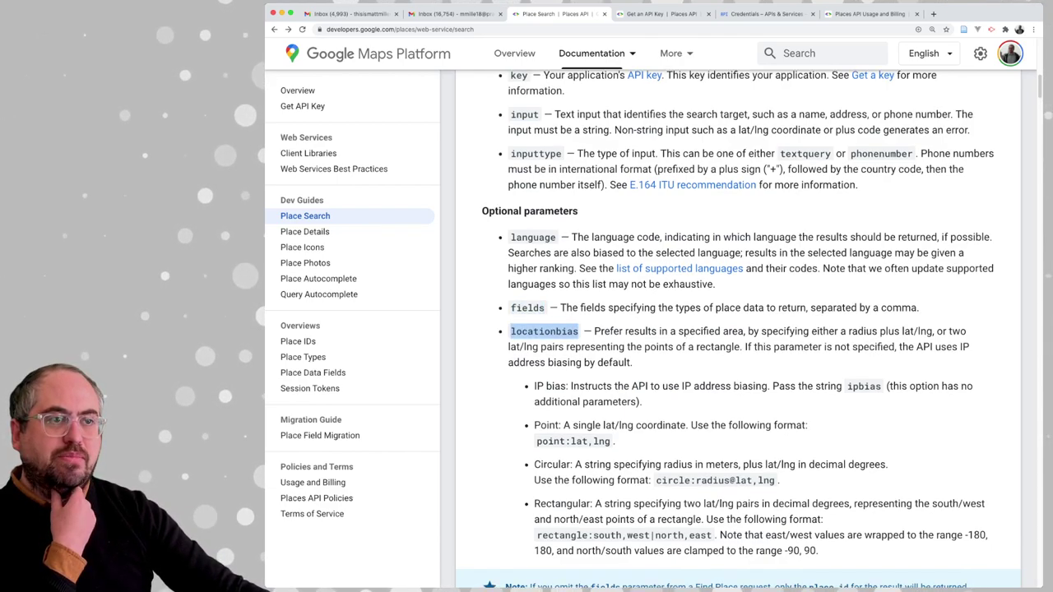
{"action": "scroll", "coordinate": [737, 329], "scroll_direction": "down", "scroll_amount": 1}
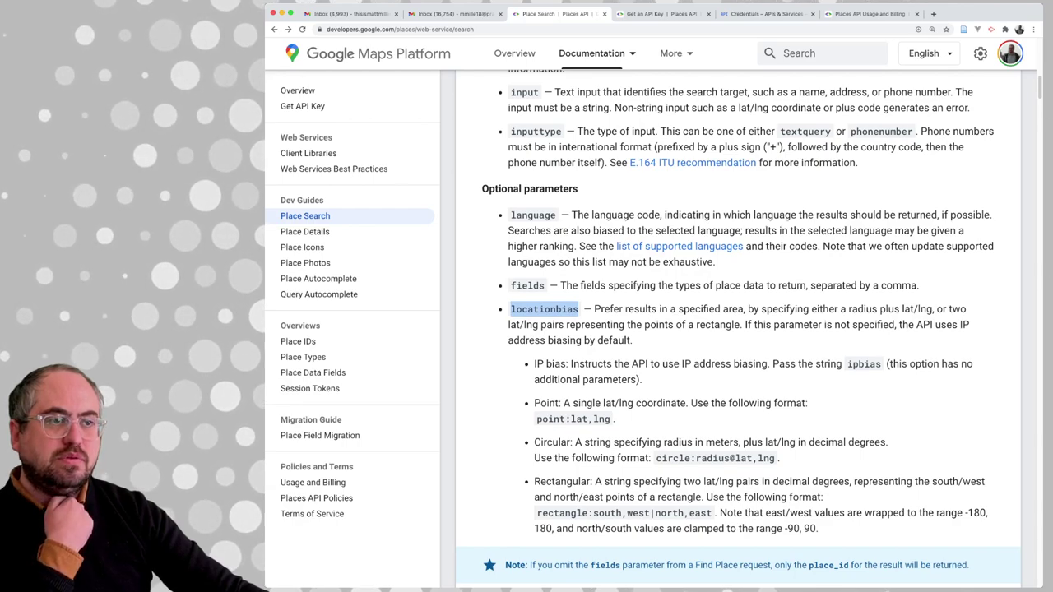
{"action": "scroll", "coordinate": [737, 329], "scroll_direction": "down", "scroll_amount": 1}
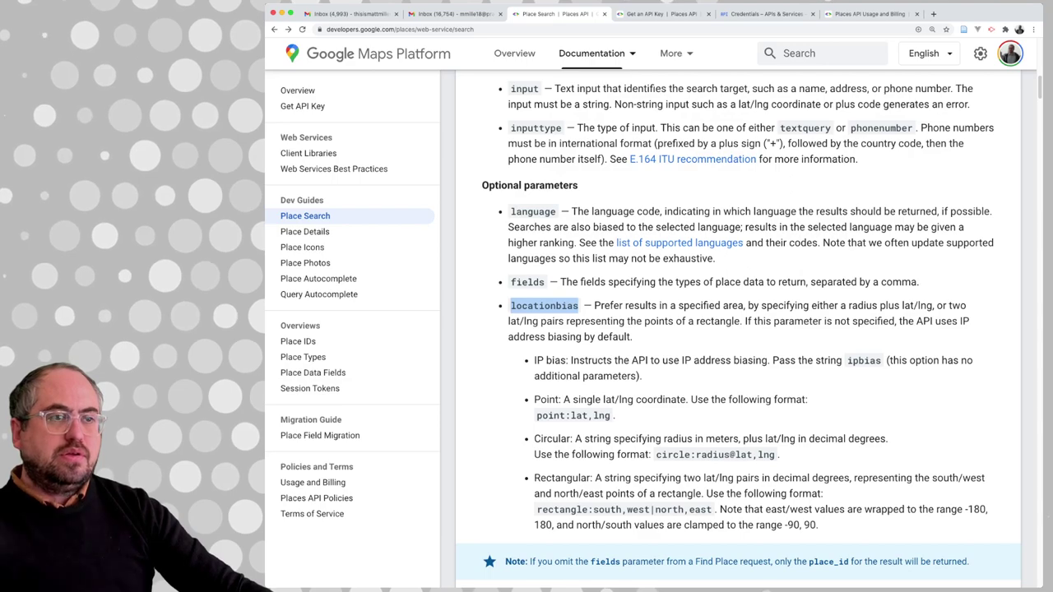
{"action": "scroll", "coordinate": [738, 329], "scroll_direction": "down", "scroll_amount": 1}
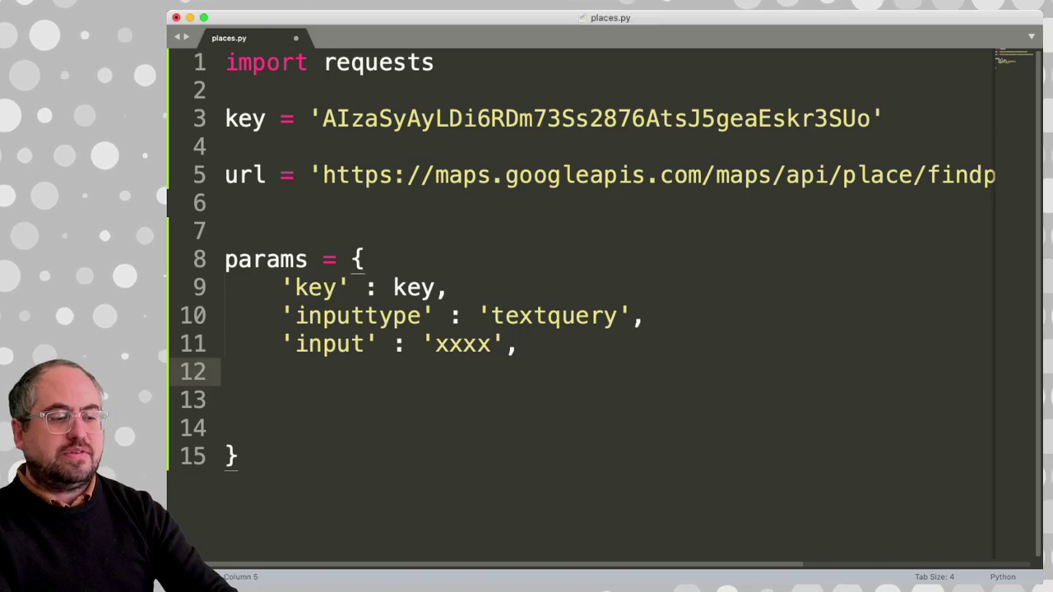
Add a 'locationbias' key to params, pasting 'point:lat,lng' from the docs as its value
{"action": "type", "text": "'locationbias' : '"}
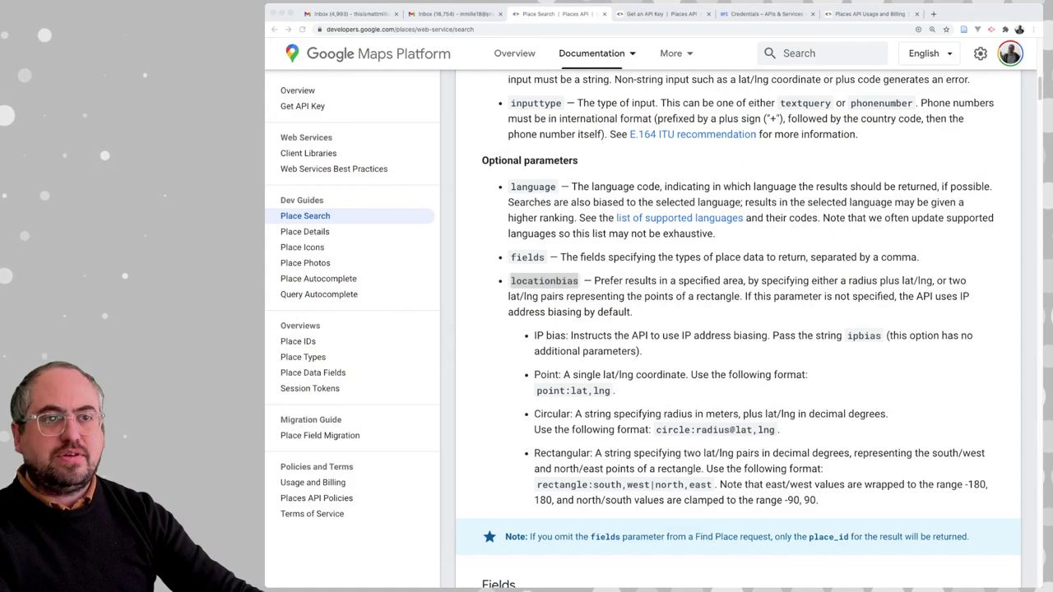
{"action": "double_click", "coordinate": [544, 280]}
{"action": "left_click_drag", "start_coordinate": [536, 390], "coordinate": [615, 390]}
{"action": "key", "text": "super+c"}
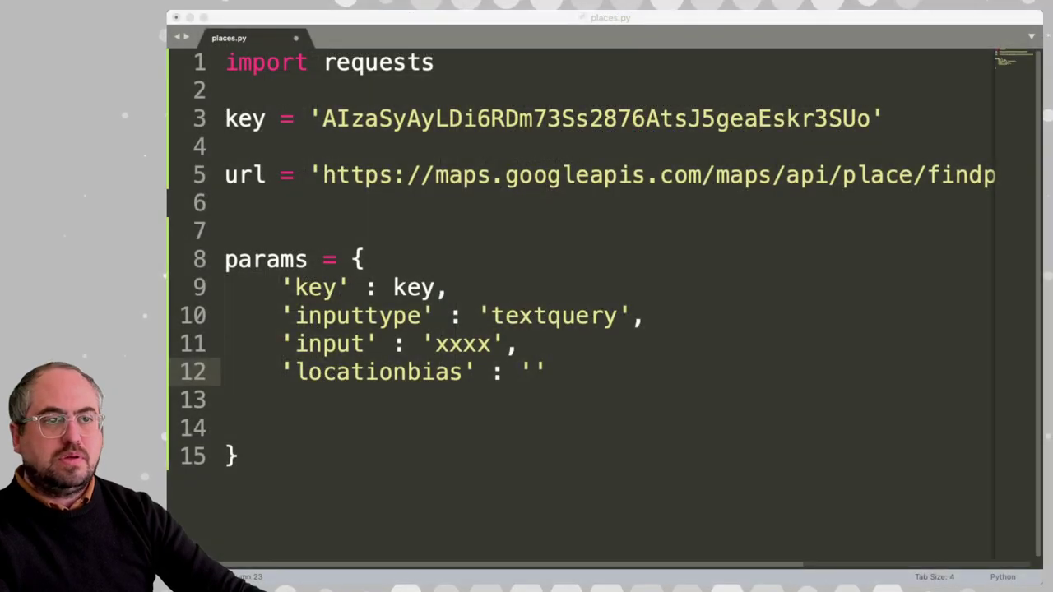
{"action": "key", "text": "super+Tab"}
{"action": "key", "text": "super+v"}
Add a trailing comma after the locationbias entry and delete the extra blank lines
{"action": "double_click", "coordinate": [639, 372]}
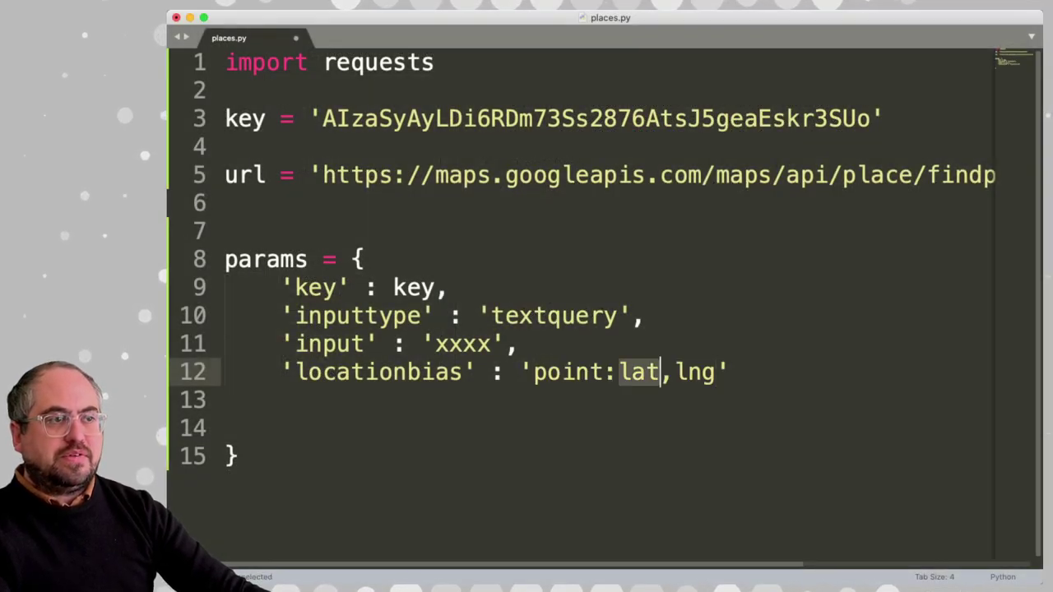
{"action": "double_click", "coordinate": [695, 371]}
{"action": "left_click", "coordinate": [730, 372]}
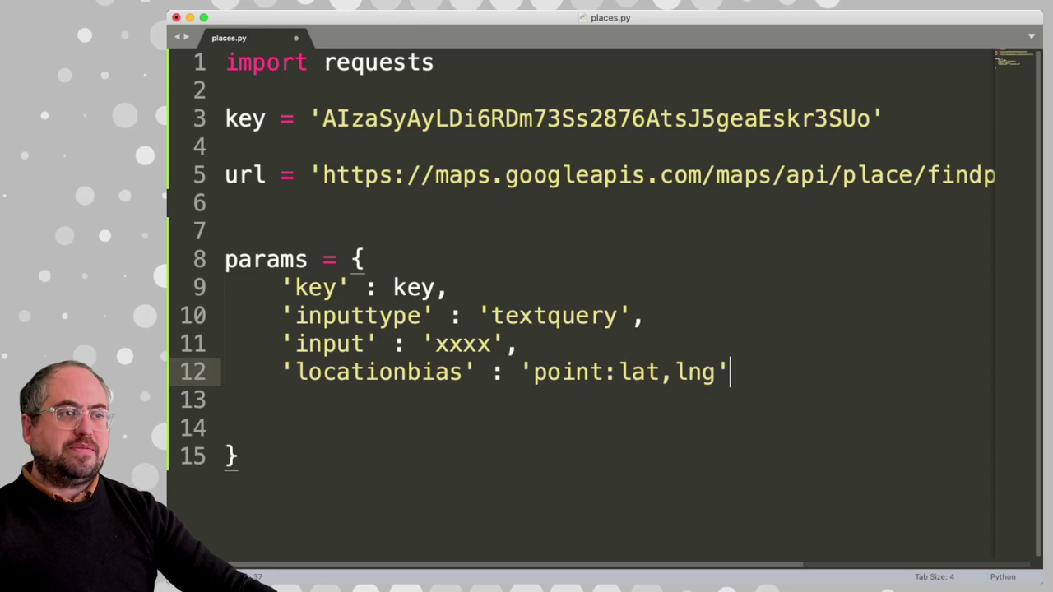
{"action": "type", "text": ","}
{"action": "key", "text": "Delete"}
{"action": "key", "text": "Delete"}
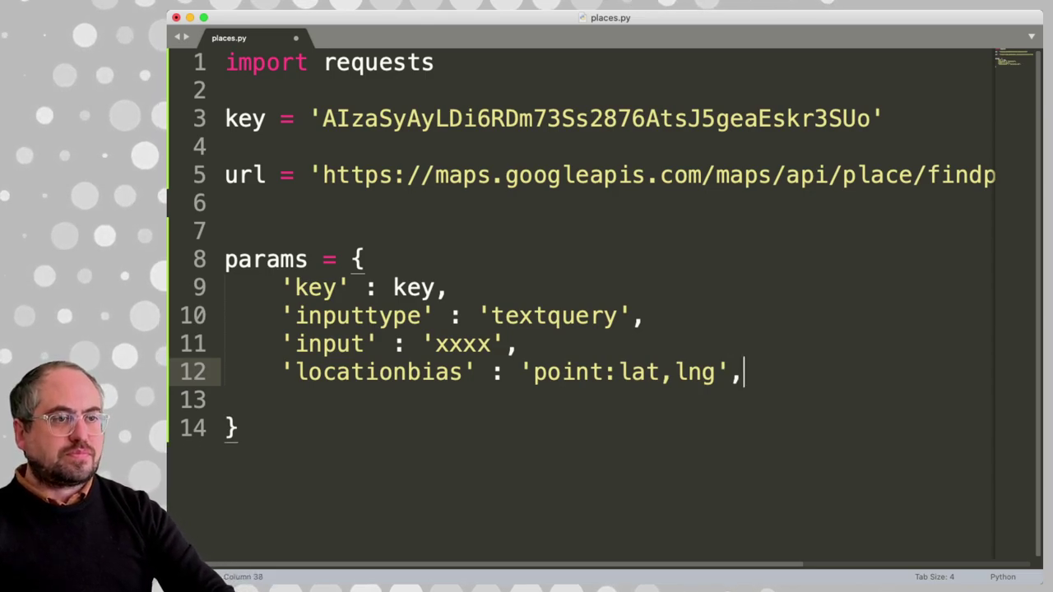